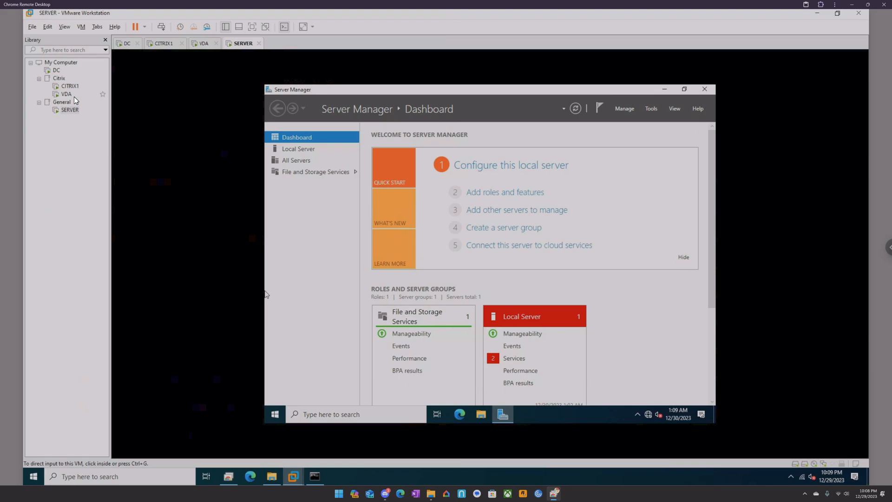
Open Disk Management on the SERVER virtual machine and bring Disk 1 online.
left_click(349, 373)
right_click(278, 413)
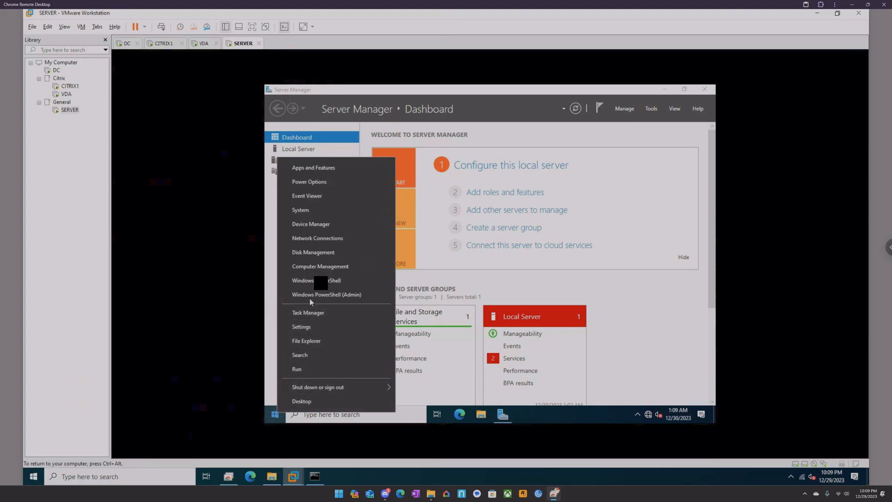
left_click(327, 254)
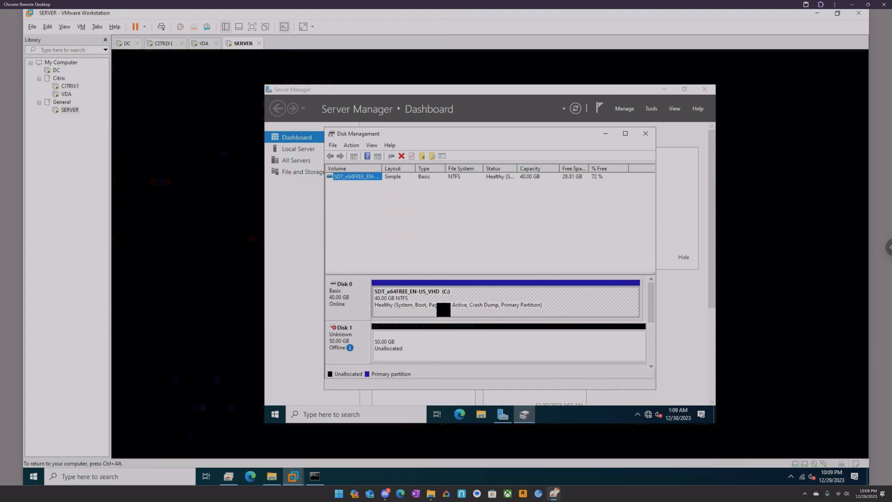
right_click(348, 344)
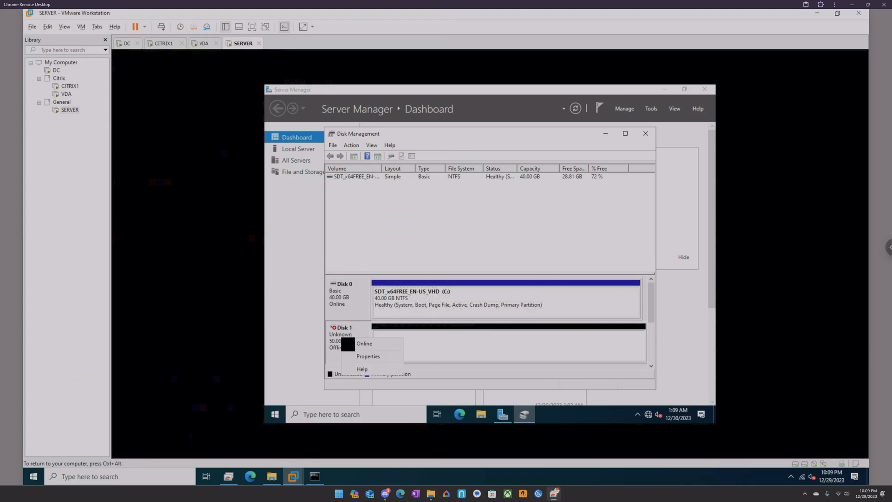
left_click(365, 344)
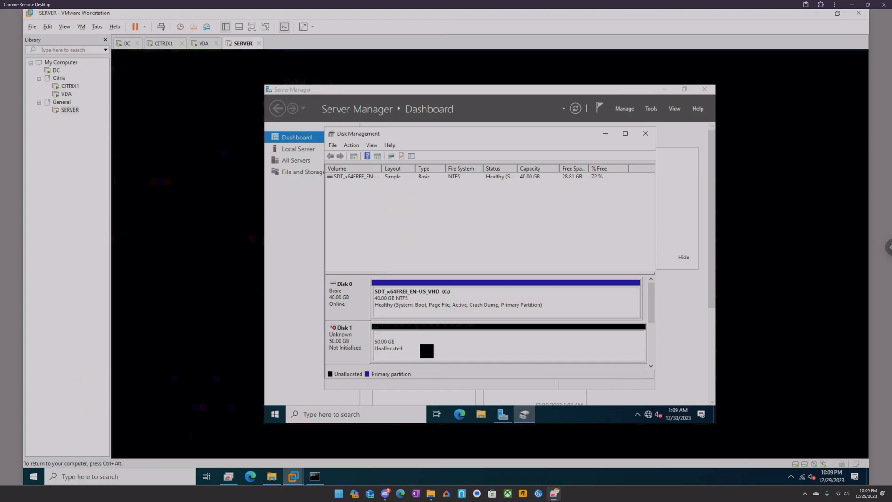
Initialize Disk 1 with the MBR (Master Boot Record) partition style.
right_click(420, 345)
right_click(349, 344)
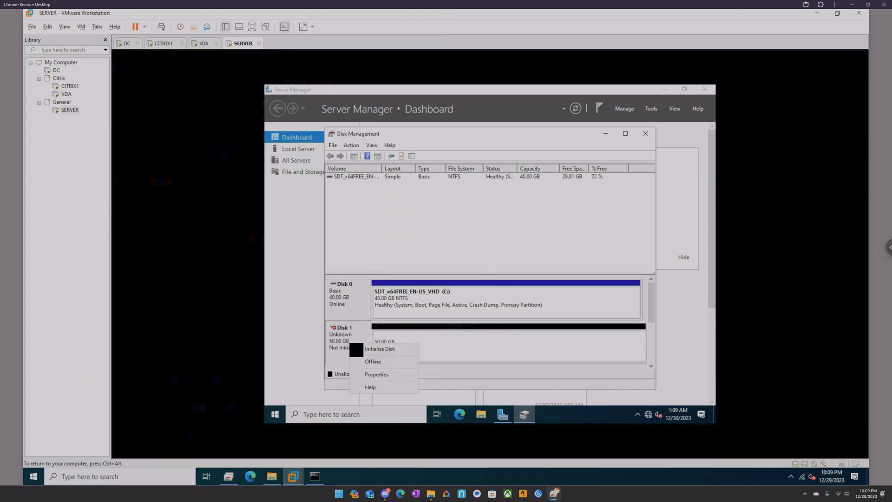
left_click(374, 351)
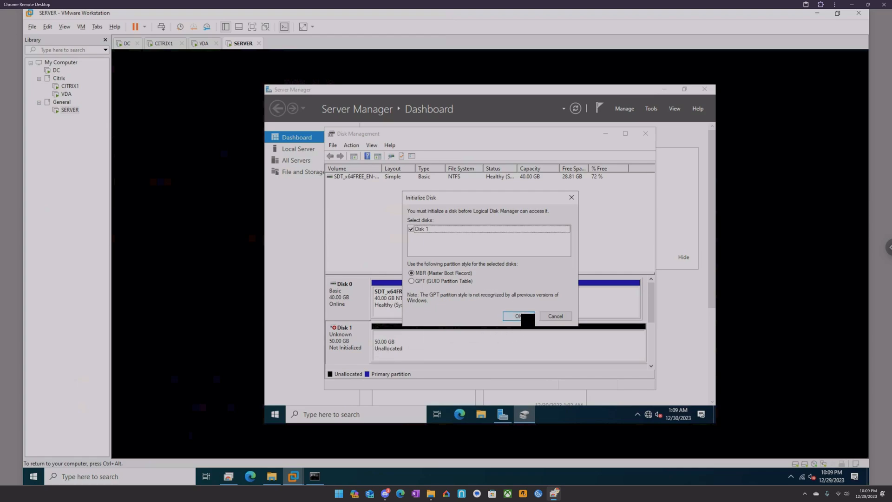
left_click(521, 315)
Create a 51197 MB simple volume on Disk 1 with drive letter P, quick-formatted as NTFS with default allocation size and labelled Profiles.
right_click(452, 344)
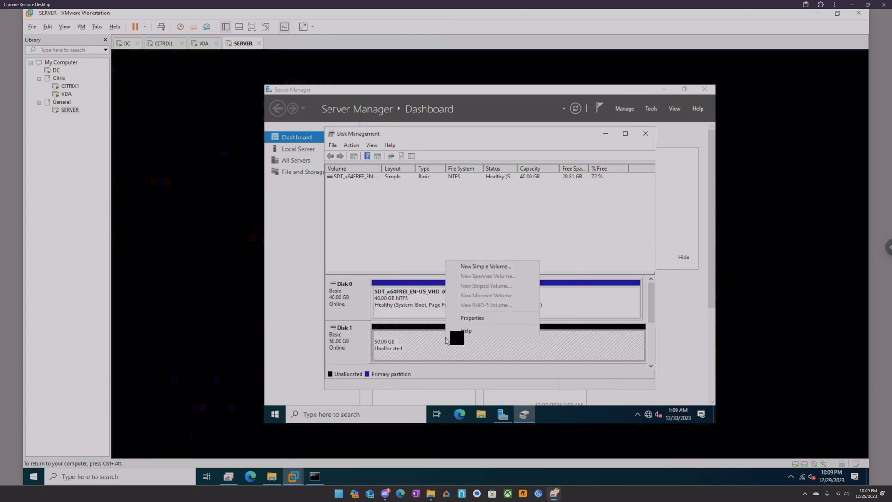
left_click(478, 264)
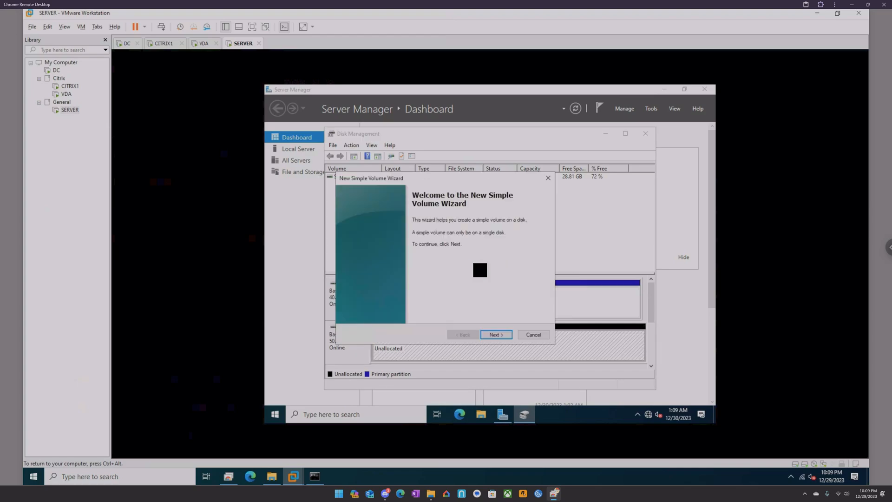
left_click(504, 335)
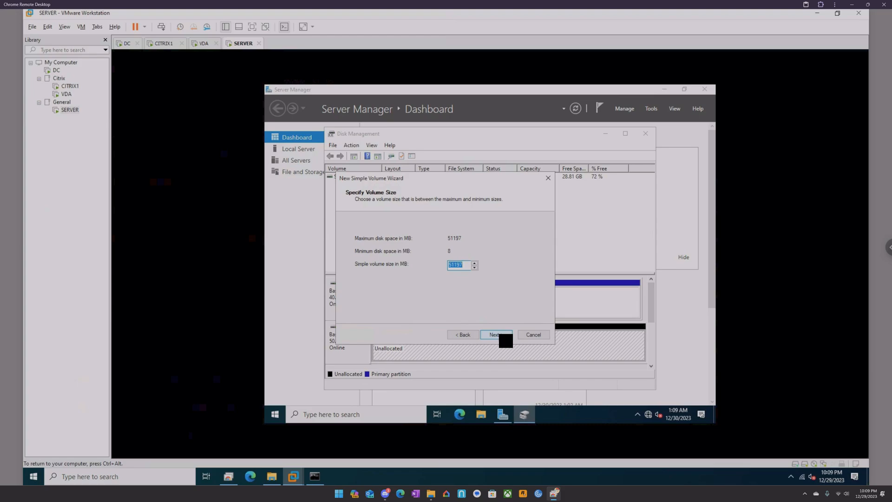
left_click(499, 334)
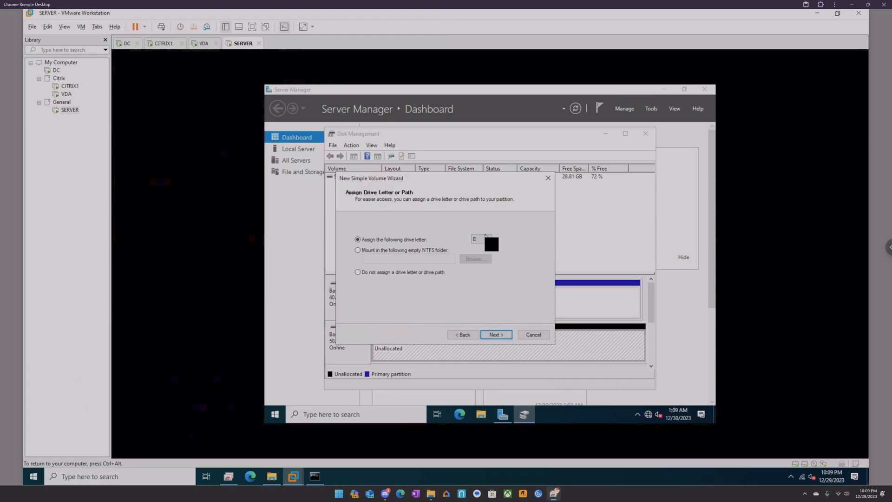
left_click(485, 239)
left_click(483, 325)
left_click(500, 335)
double_click(471, 282)
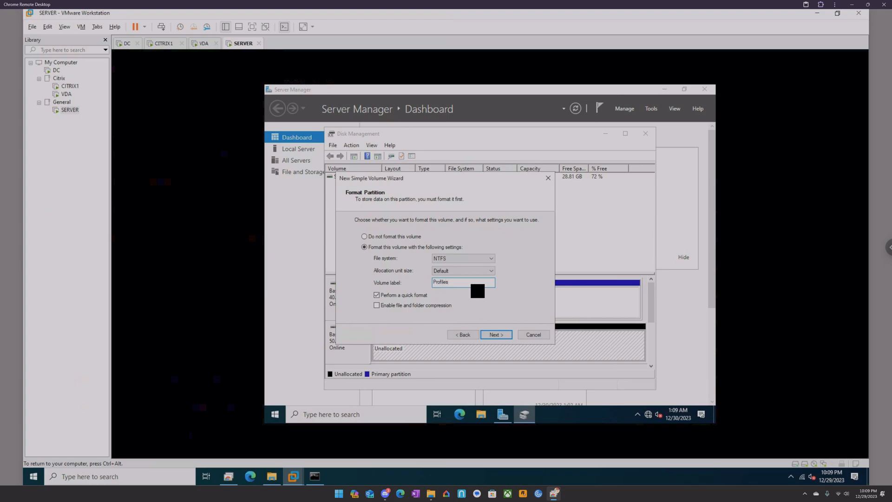
key("Return")
key("Return")
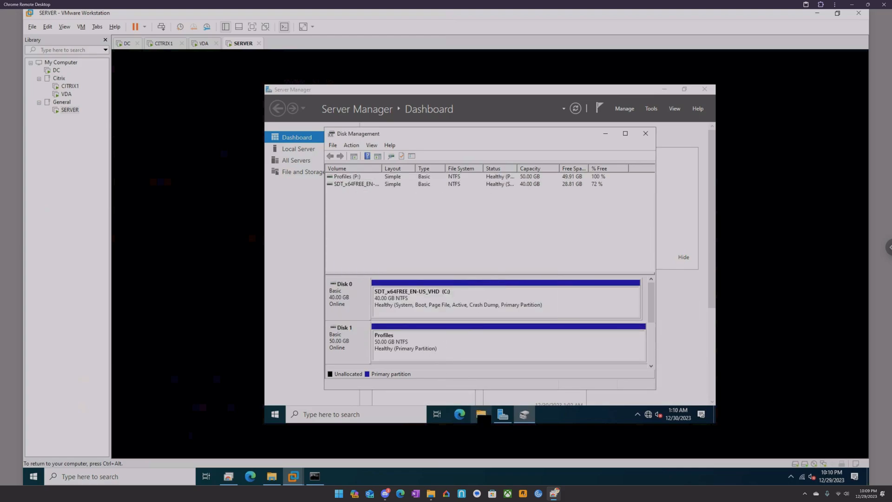
Switch to File Explorer and view the contents of the new Profiles (P:) drive.
left_click(481, 414)
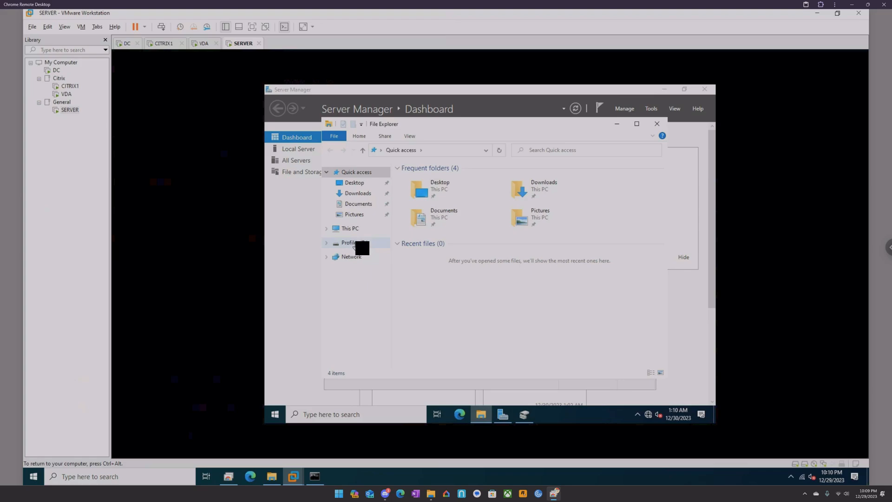
left_click(350, 228)
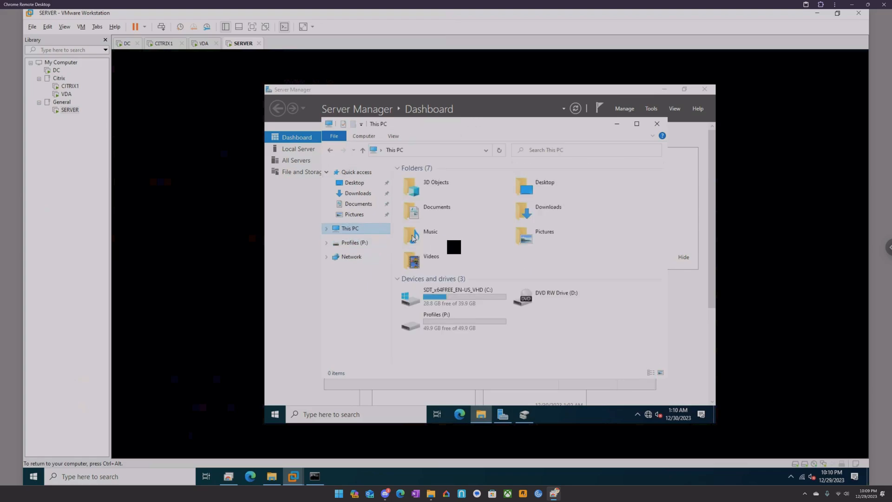
right_click(470, 318)
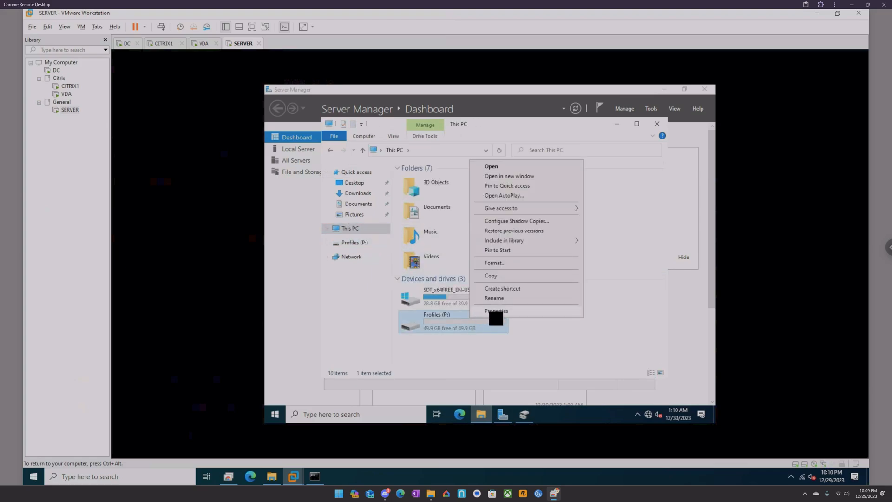
double_click(454, 329)
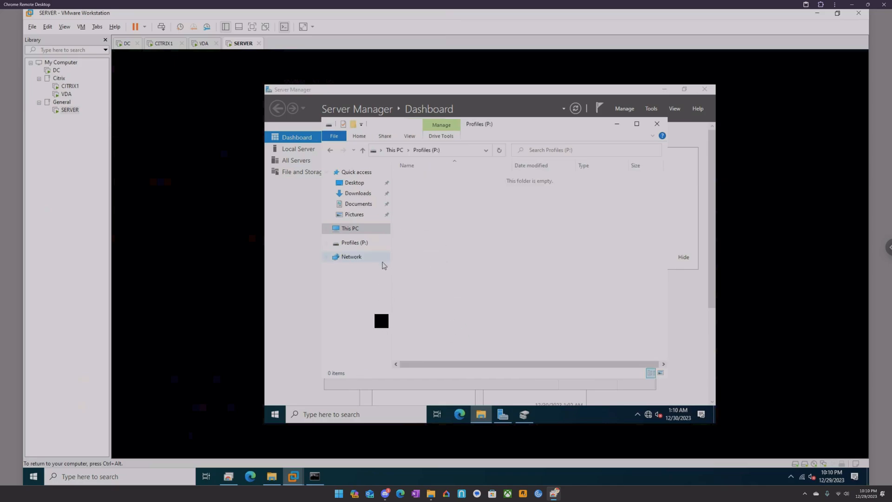
Return to Disk Management and rename the Profiles (P:) volume on Disk 1 as General.
left_click(524, 414)
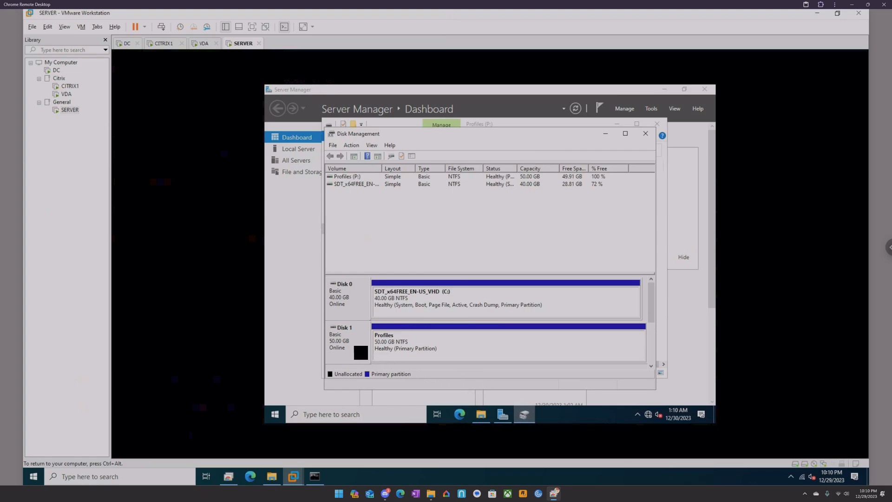
right_click(400, 348)
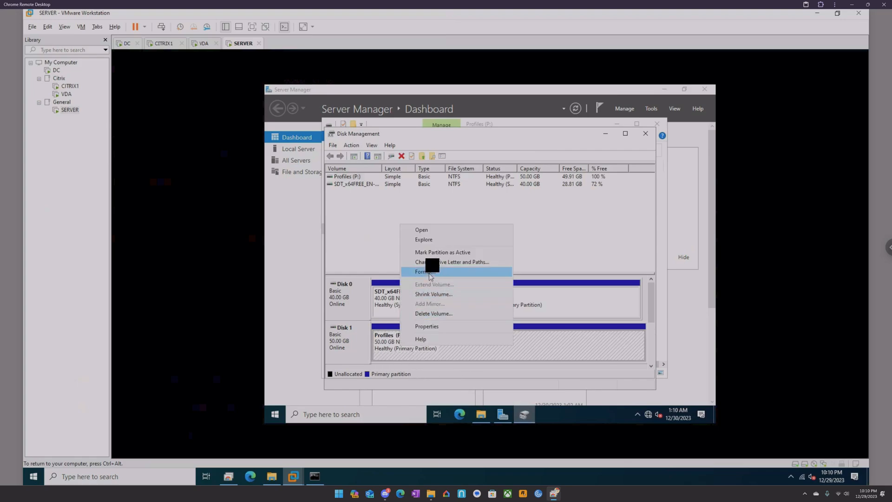
left_click(445, 326)
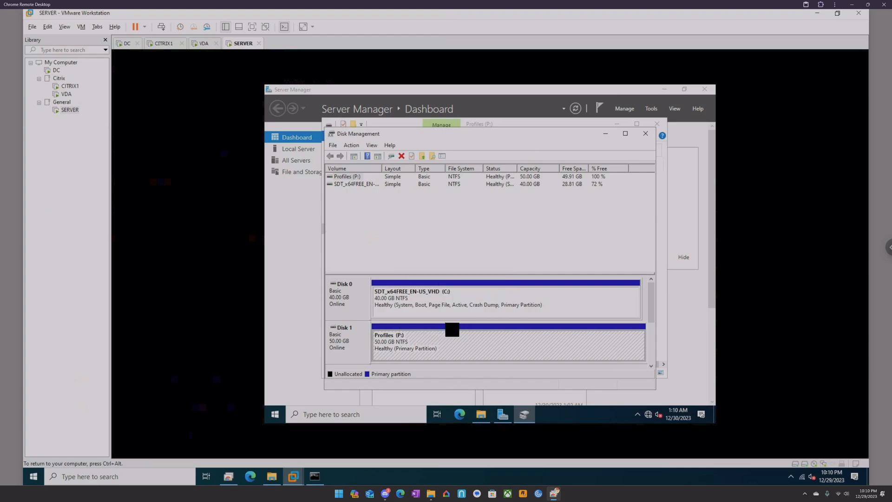
type("Genr")
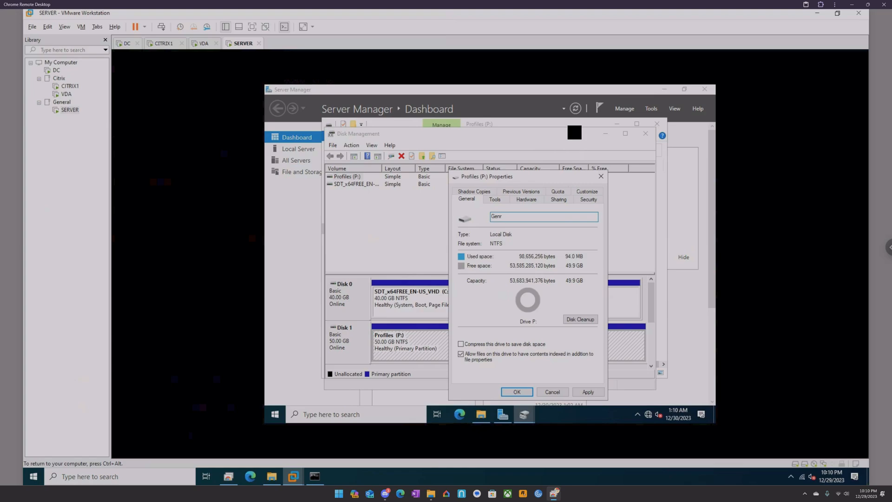
type("ral")
key("Return")
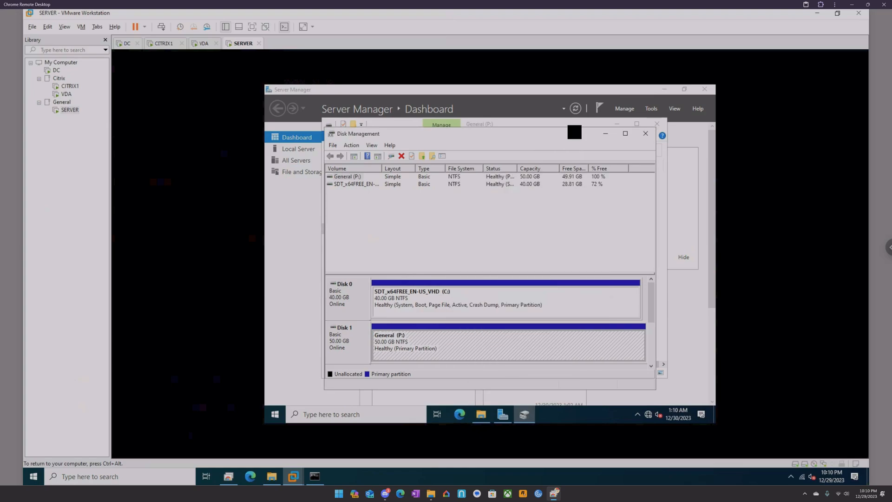
Inspect the device properties of Disk 1 and the tools, hardware and sharing settings of the General (P:) volume.
right_click(370, 343)
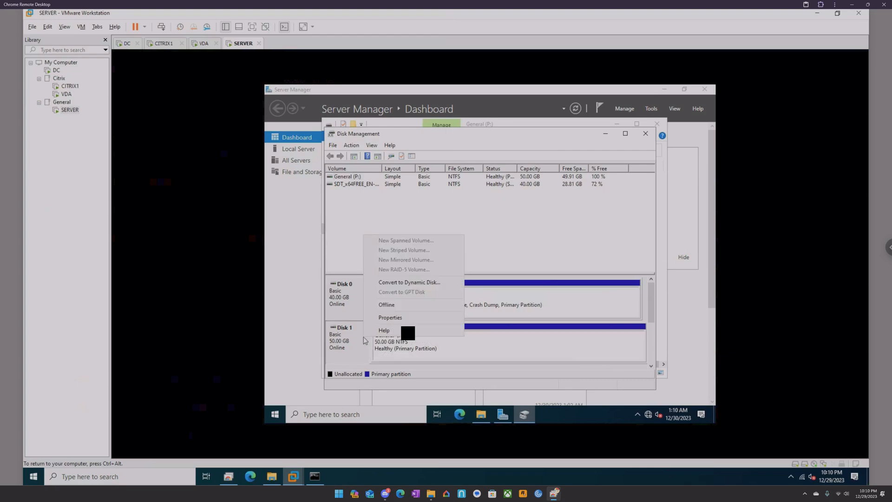
left_click(414, 313)
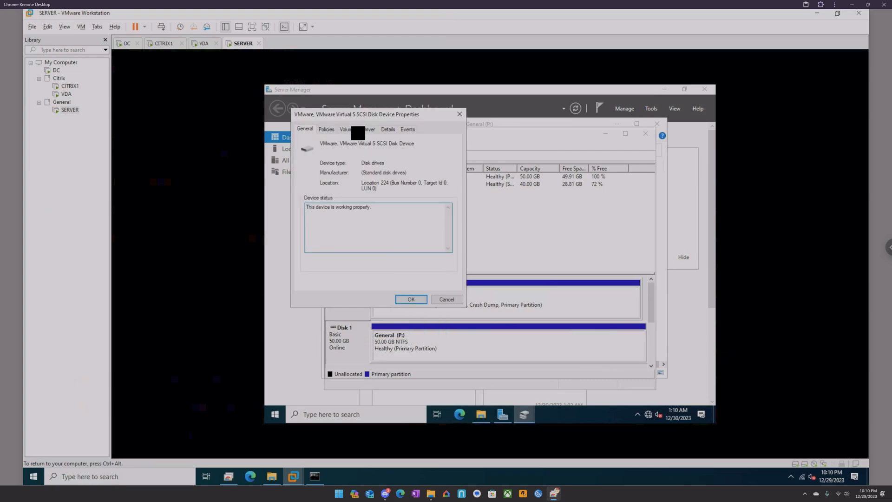
left_click(459, 114)
right_click(447, 342)
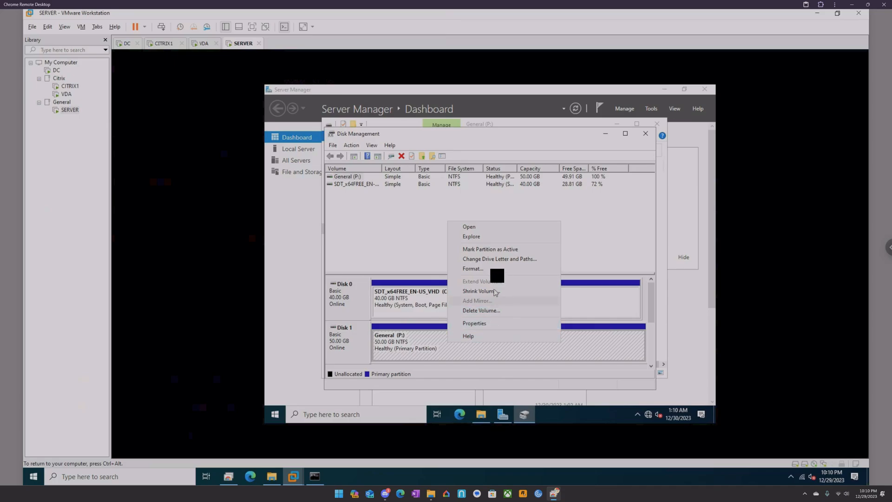
left_click(485, 322)
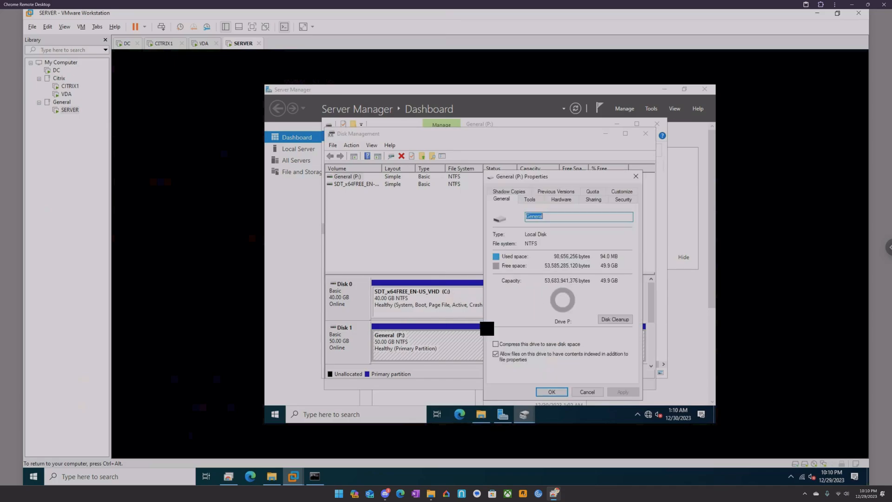
left_click(532, 199)
left_click(559, 200)
left_click(595, 199)
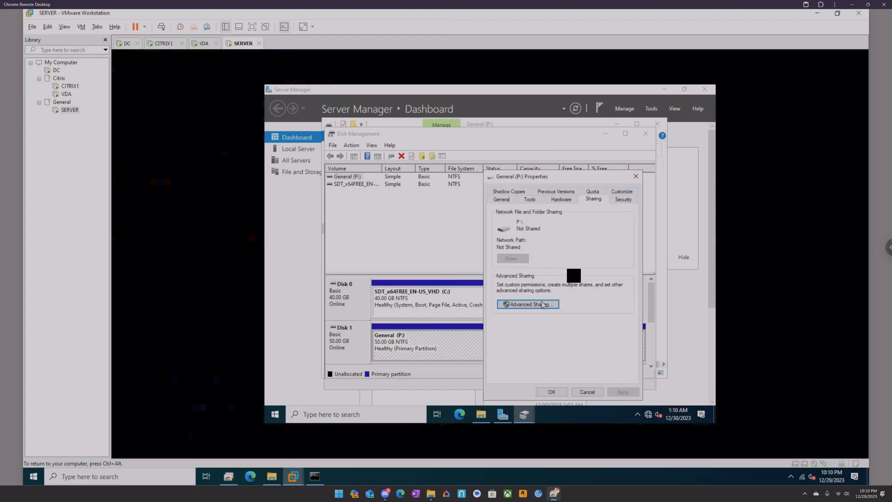
left_click(635, 176)
Check the general properties and maintenance tools of the General (P:) volume from the volume list.
right_click(352, 338)
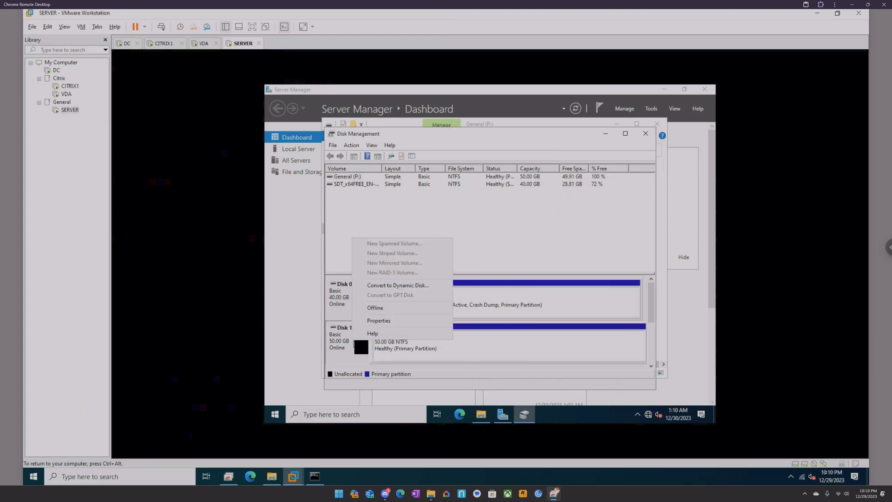
right_click(354, 177)
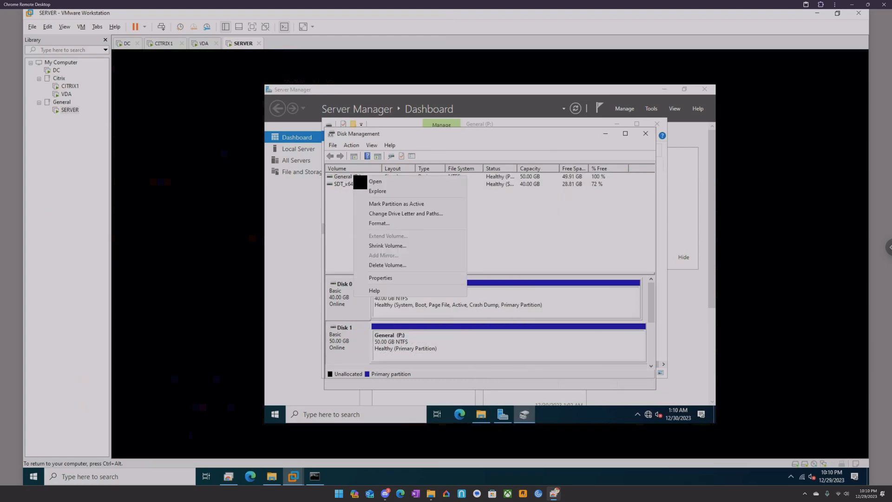
left_click(403, 278)
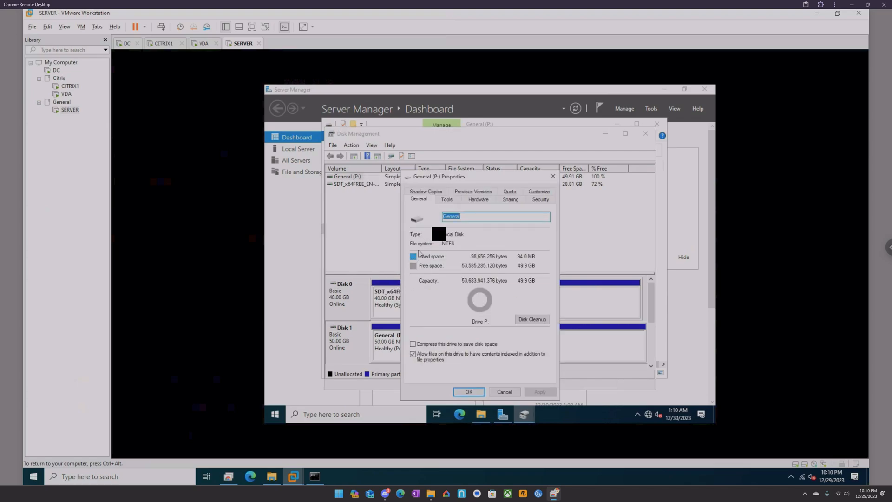
left_click(447, 200)
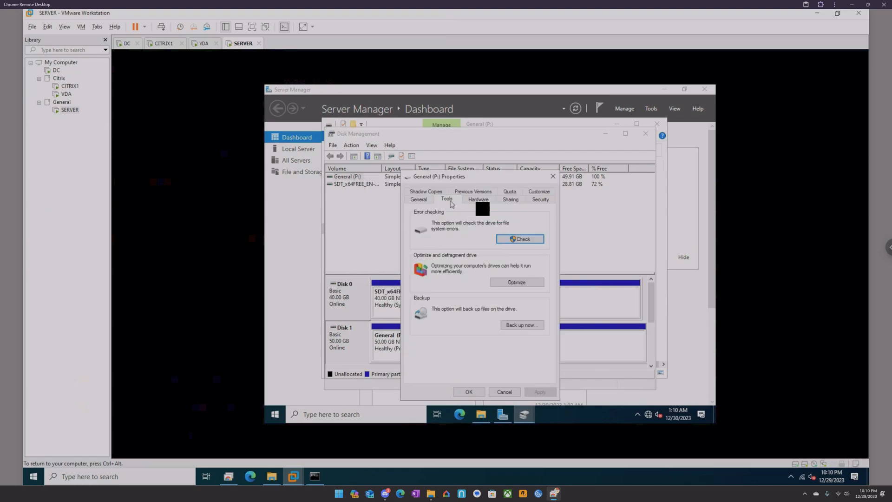
left_click(552, 176)
Switch to File Explorer, list the drives under This PC and check the P: drive's properties.
left_click(480, 415)
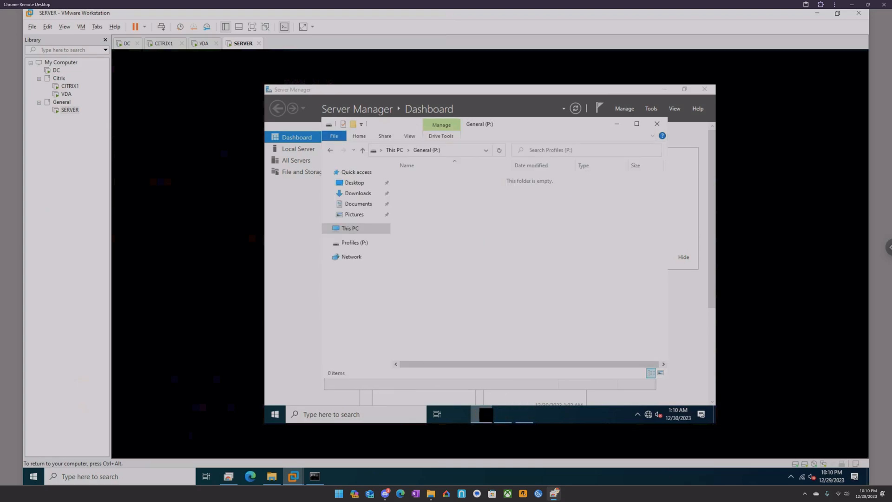
left_click(368, 228)
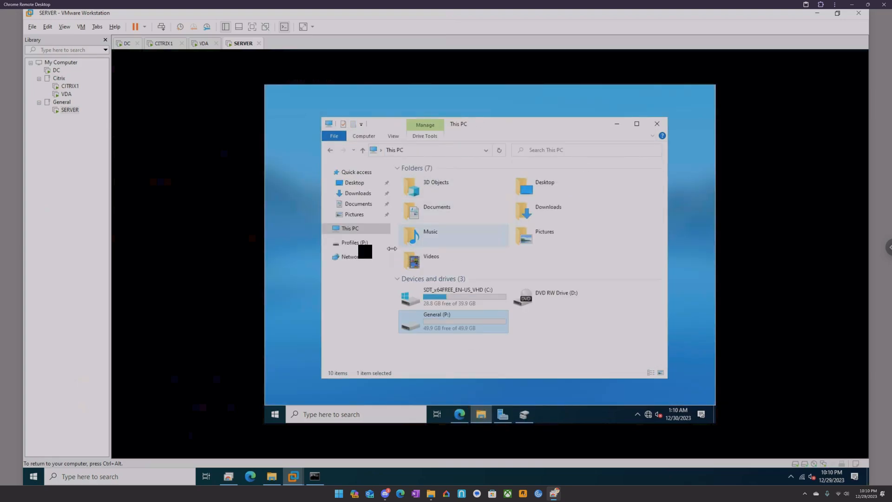
right_click(359, 242)
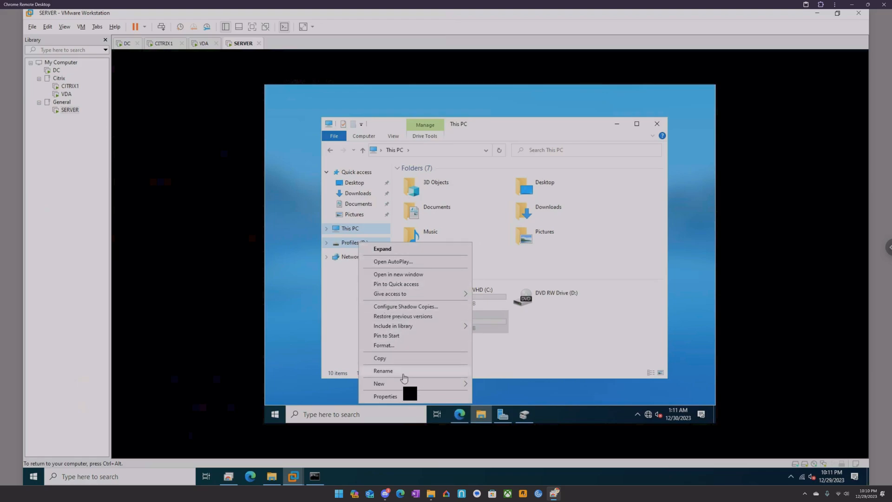
left_click(408, 397)
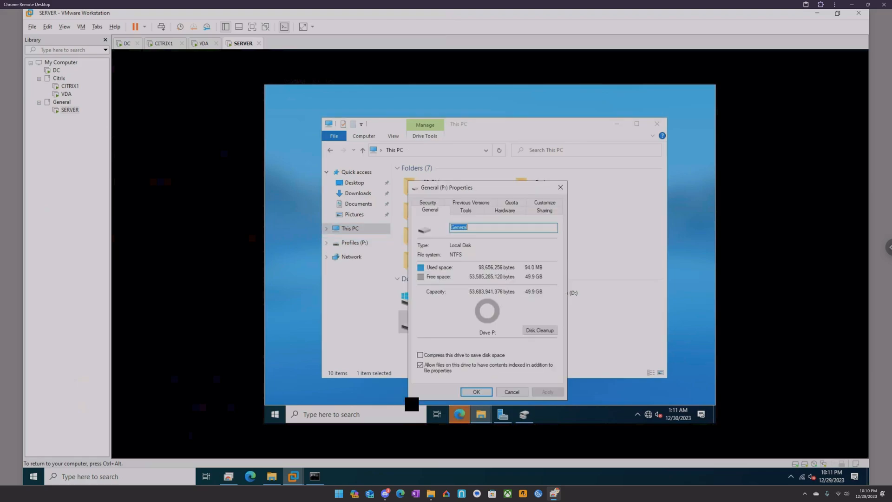
left_click(560, 187)
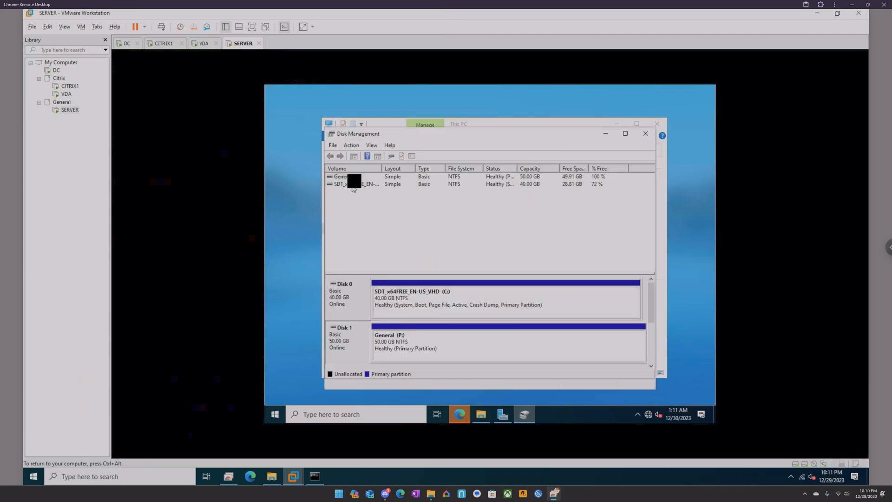
Inspect the policies, volumes, driver, details and events in the device properties of Disk 1.
right_click(358, 338)
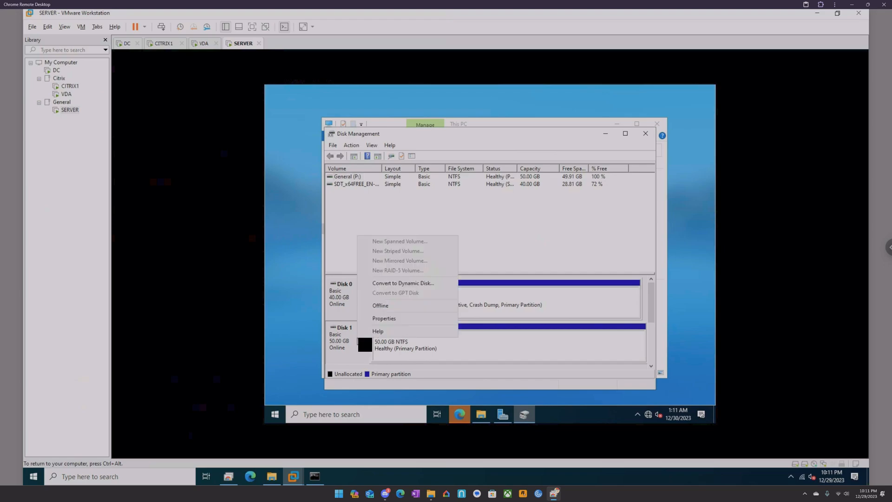
left_click(402, 317)
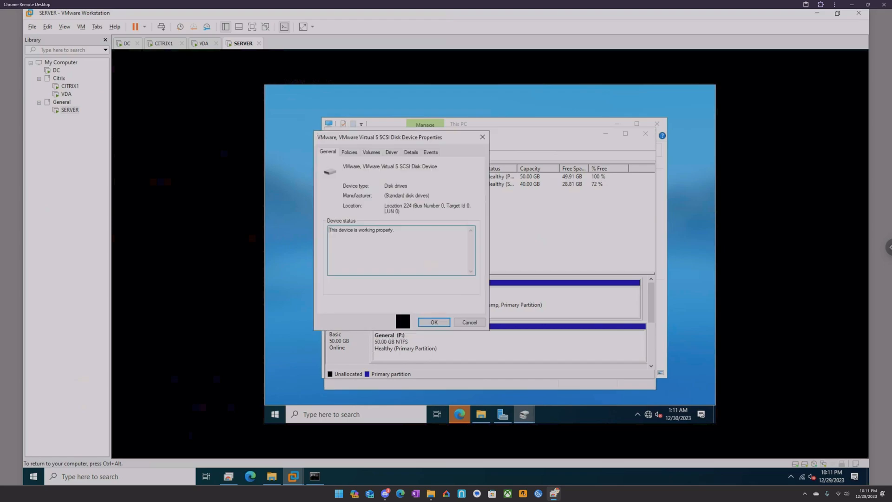
left_click(350, 152)
left_click(372, 152)
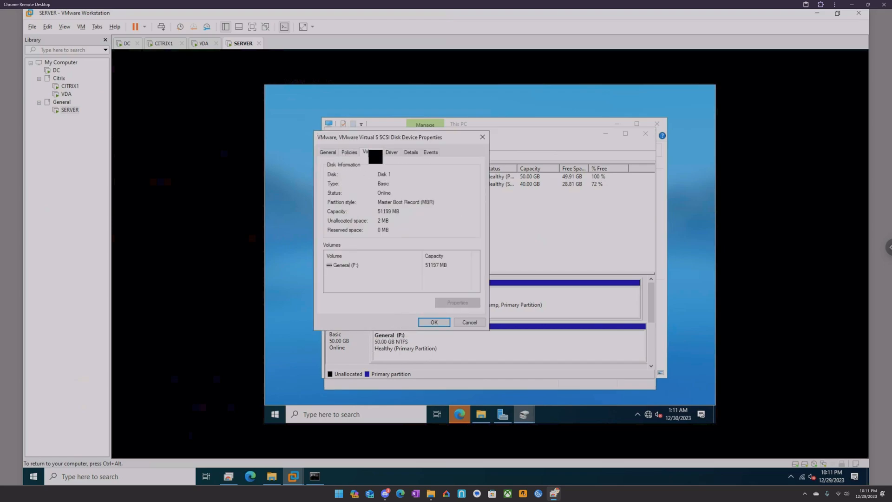
left_click(391, 151)
left_click(410, 152)
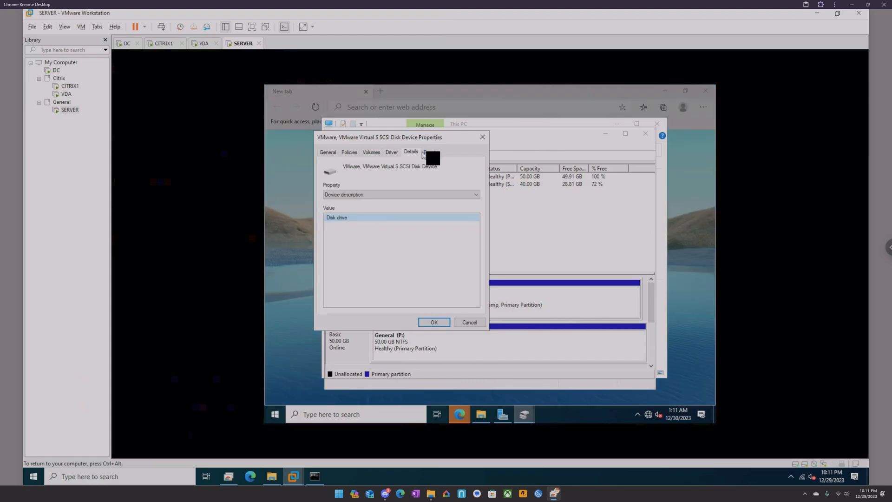
left_click(427, 153)
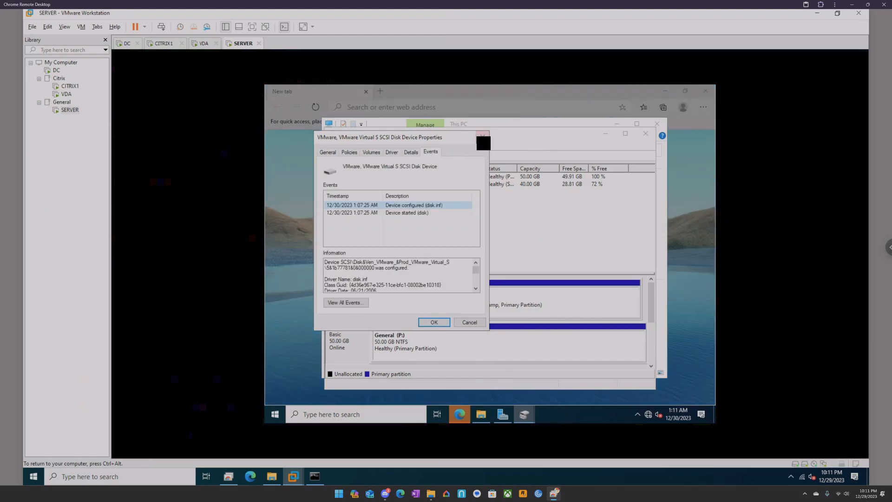
left_click(482, 137)
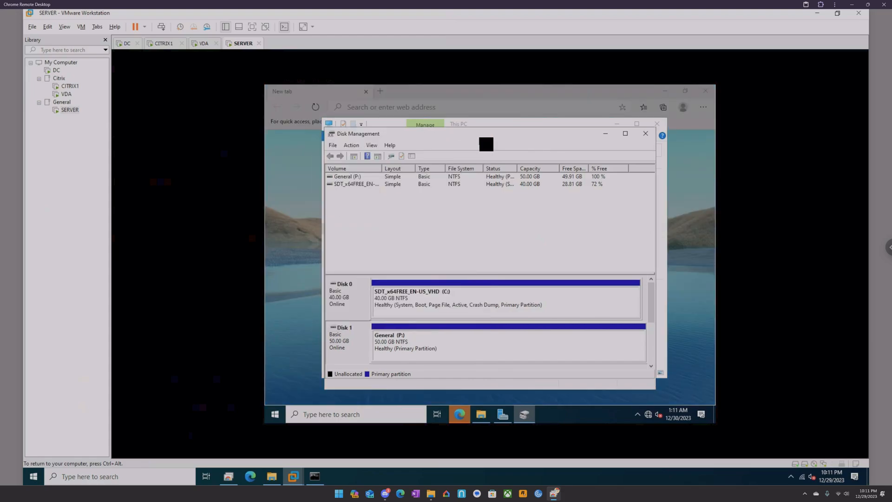
Change the drive letter of the General volume on Disk 1 to G.
right_click(356, 177)
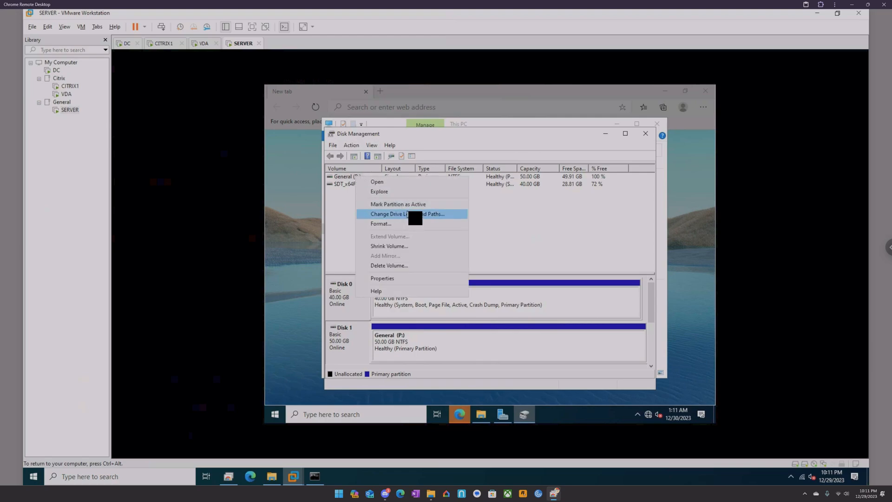
left_click(416, 218)
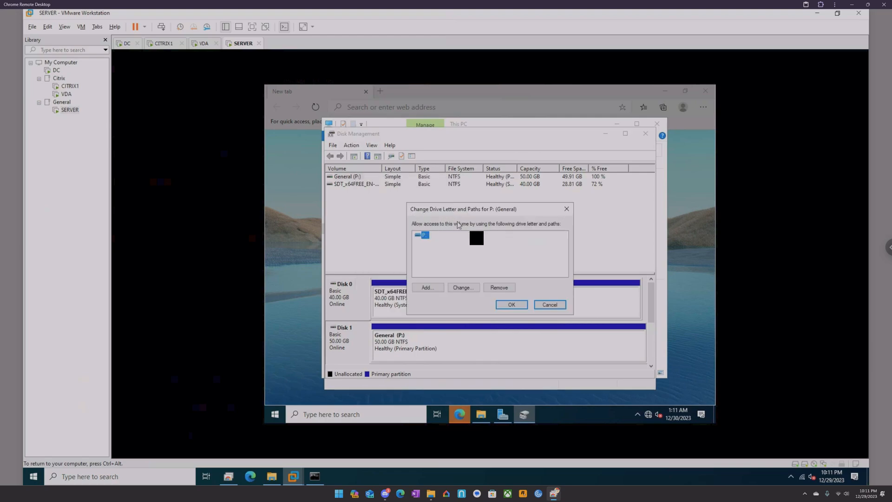
left_click(459, 288)
left_click(560, 249)
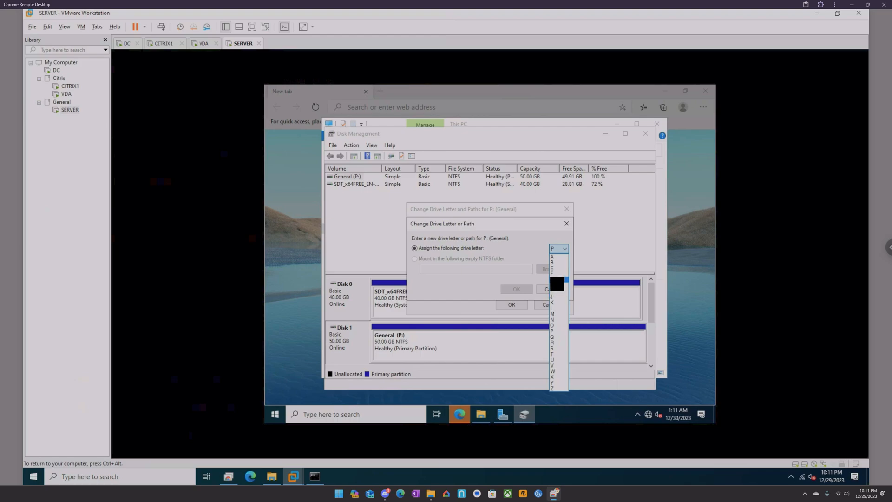
left_click(556, 283)
left_click(516, 289)
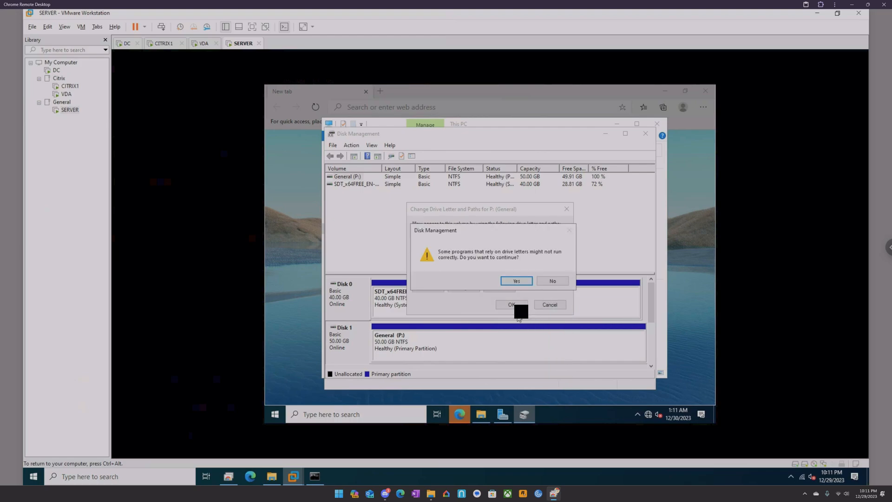
left_click(516, 281)
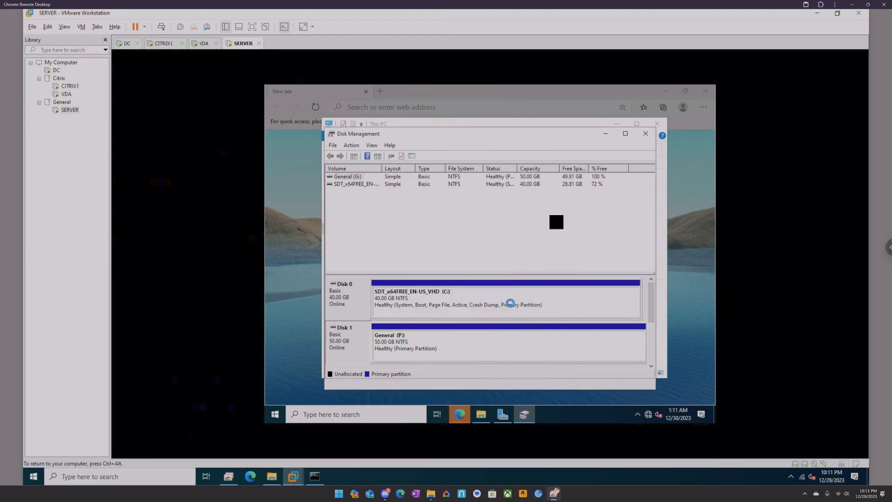
End the Microsoft Edge task on the SERVER virtual machine with Task Manager and close Task Manager.
left_click(705, 96)
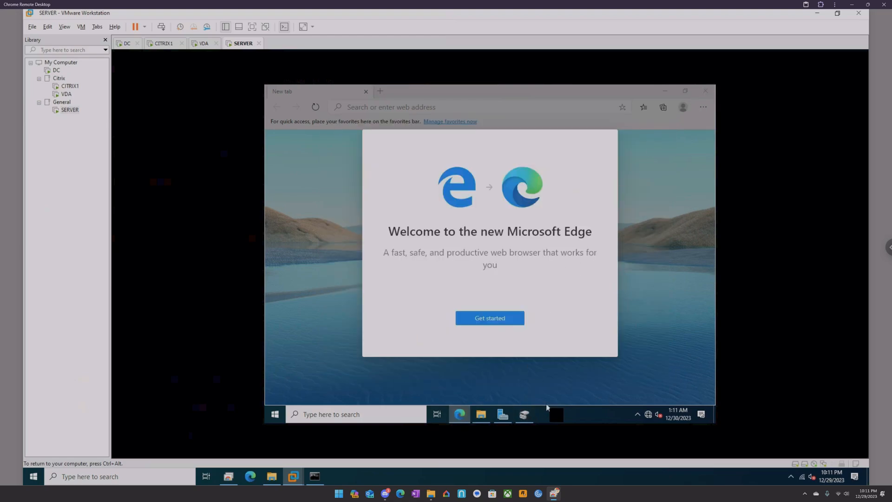
right_click(553, 413)
left_click(579, 369)
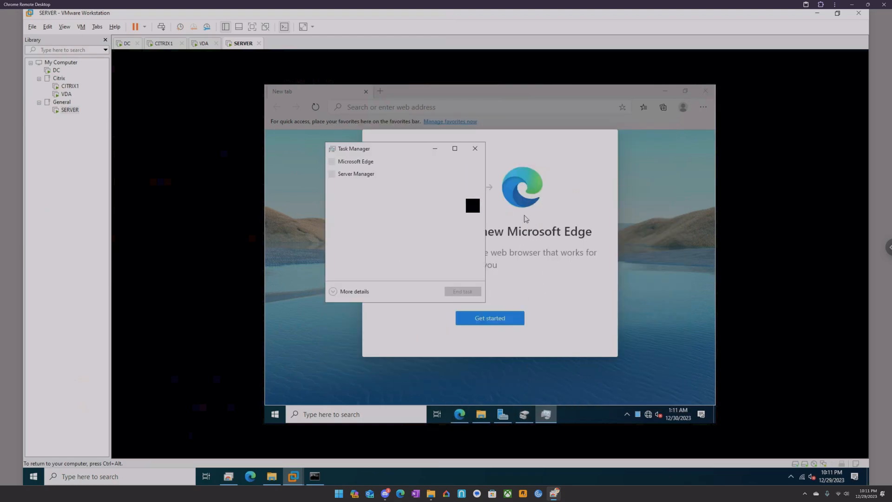
left_click(353, 163)
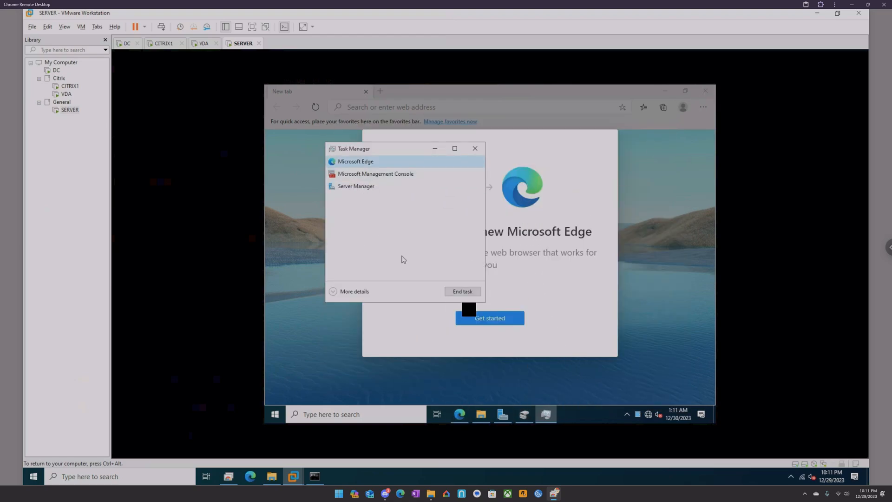
left_click(463, 291)
left_click(474, 148)
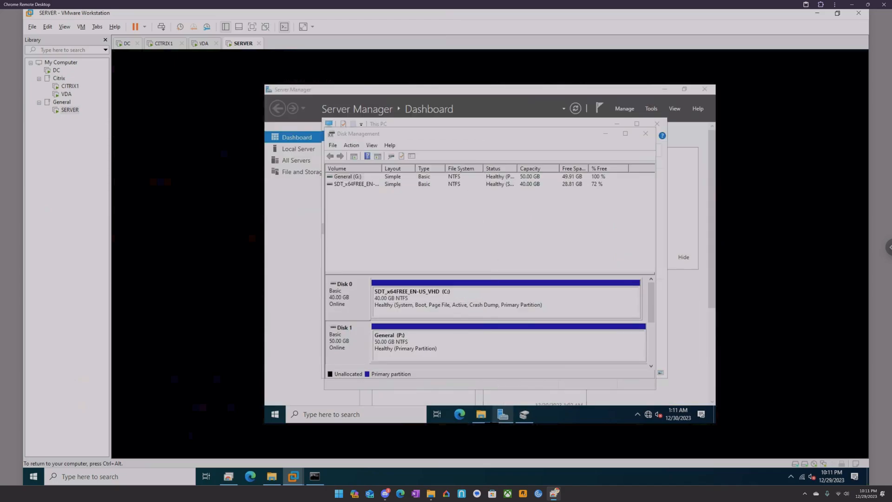
Switch to File Explorer, open the General (G:) drive and create a new folder named Profiles.
left_click(481, 414)
double_click(472, 321)
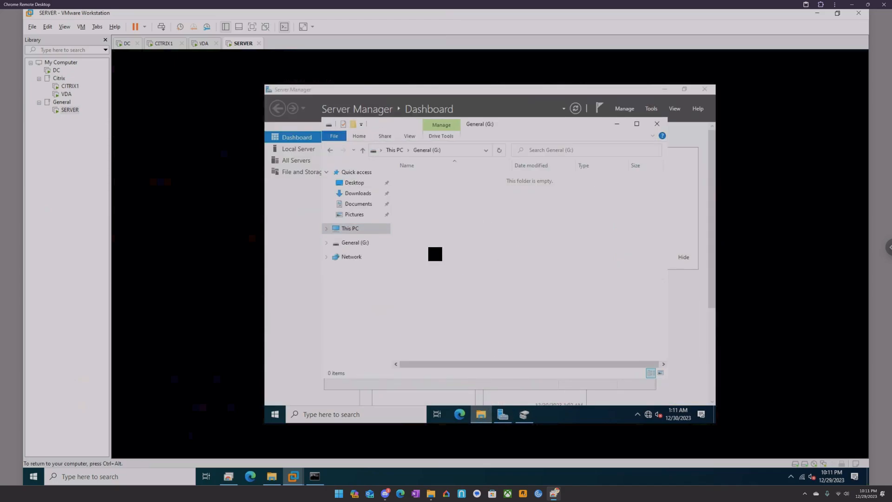
right_click(435, 254)
mouse_move(495, 354)
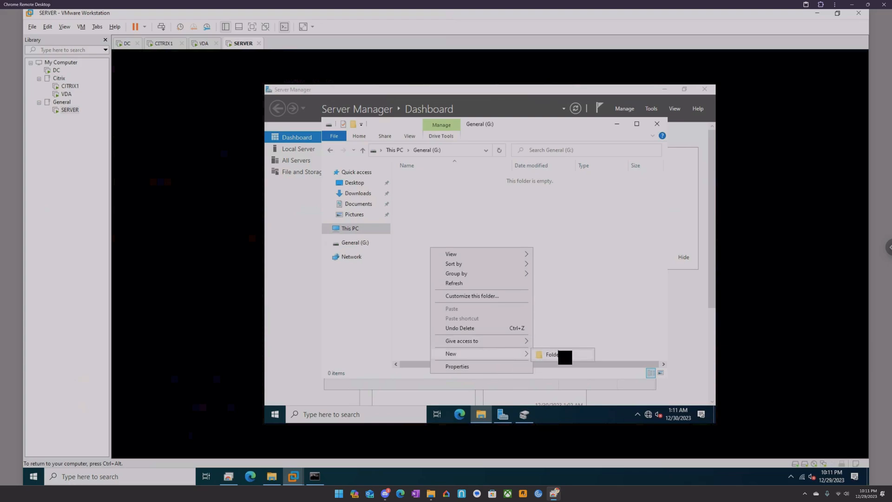
left_click(548, 354)
type("Profiles")
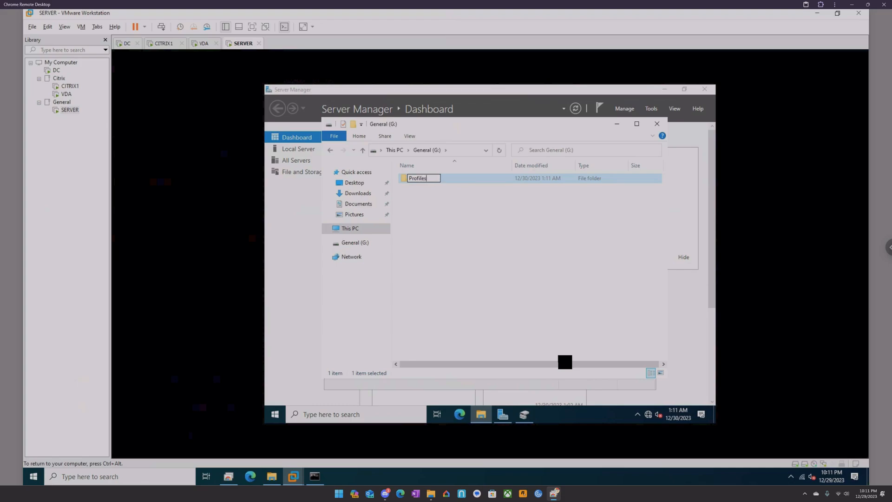
key("Return")
Share the Profiles folder through Advanced Sharing under the share name Profiles, reviewing and accepting the share permissions for Everyone.
right_click(425, 179)
left_click(459, 326)
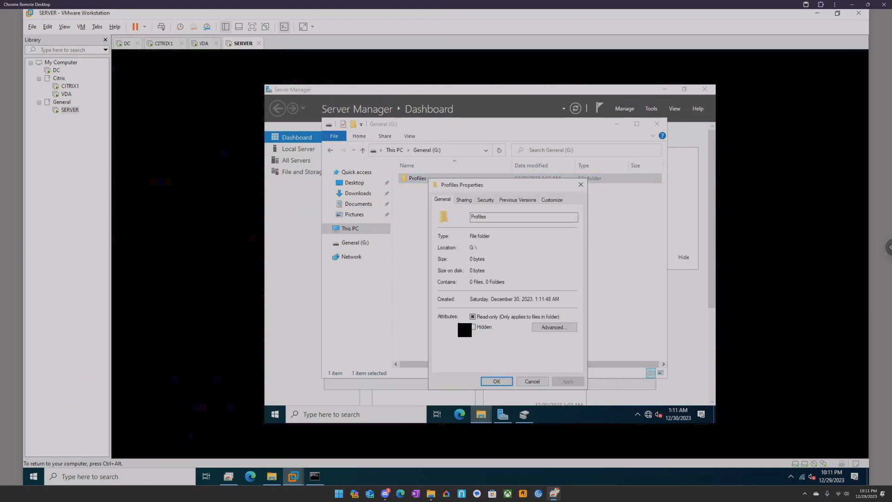
left_click(463, 200)
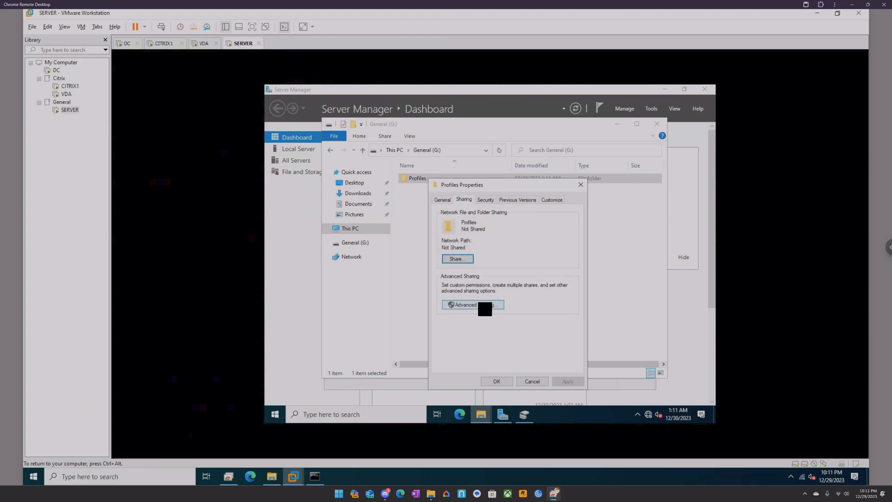
left_click(483, 305)
left_click(469, 216)
left_click(463, 320)
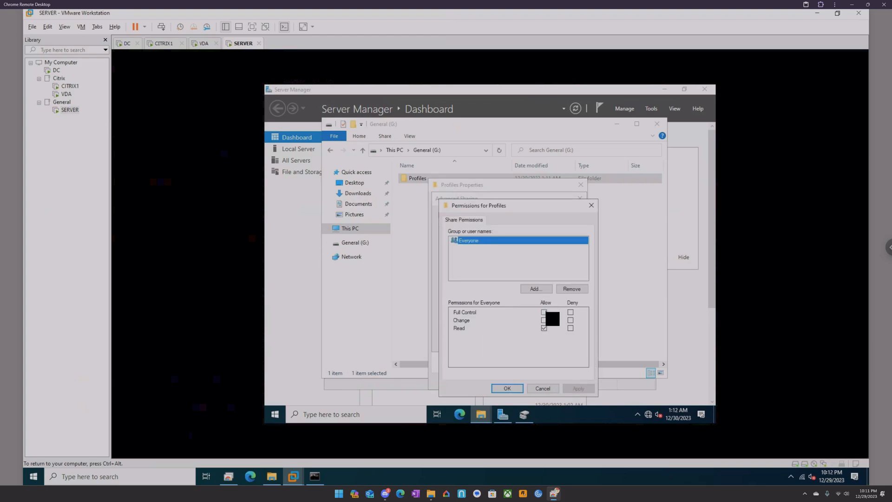
left_click(506, 388)
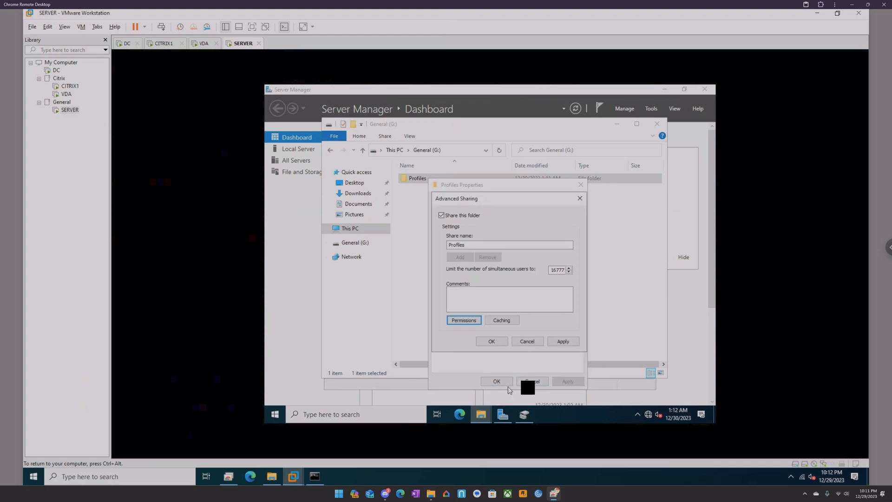
left_click(494, 342)
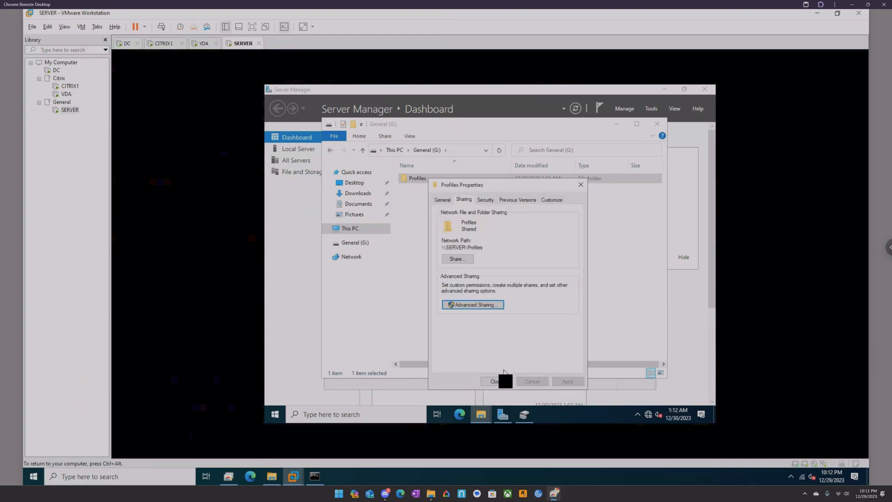
left_click(496, 381)
Disable inheritance in the advanced security settings of the Profiles folder, converting inherited permissions into explicit permissions.
right_click(432, 178)
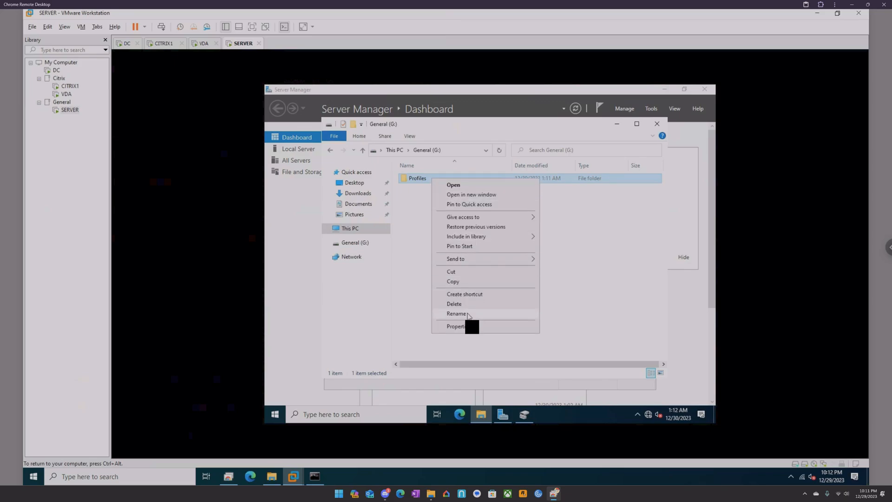
left_click(458, 326)
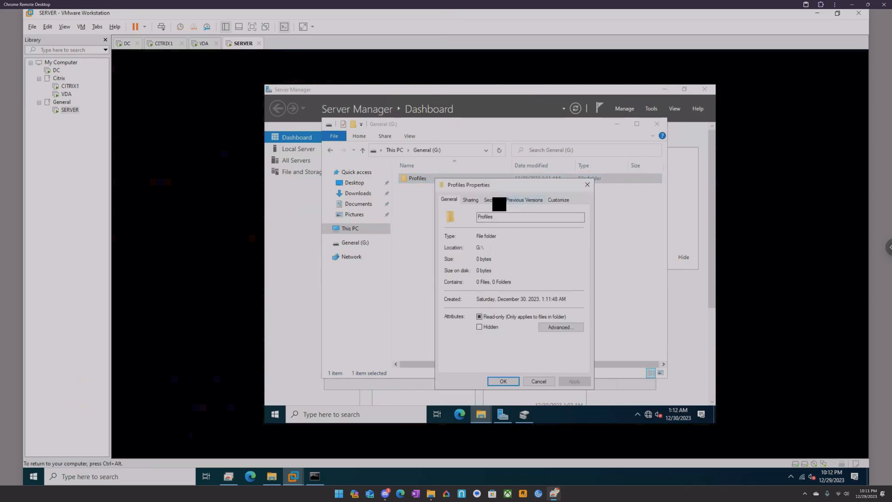
left_click(492, 199)
left_click(566, 349)
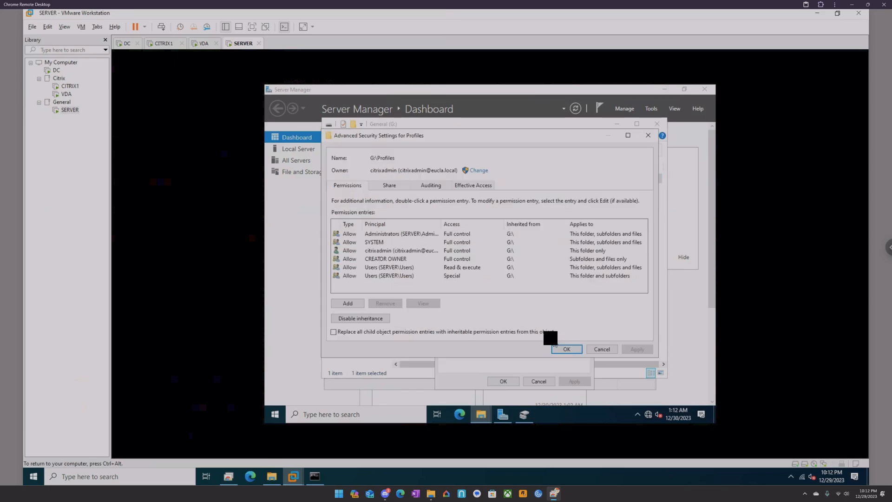
left_click(365, 318)
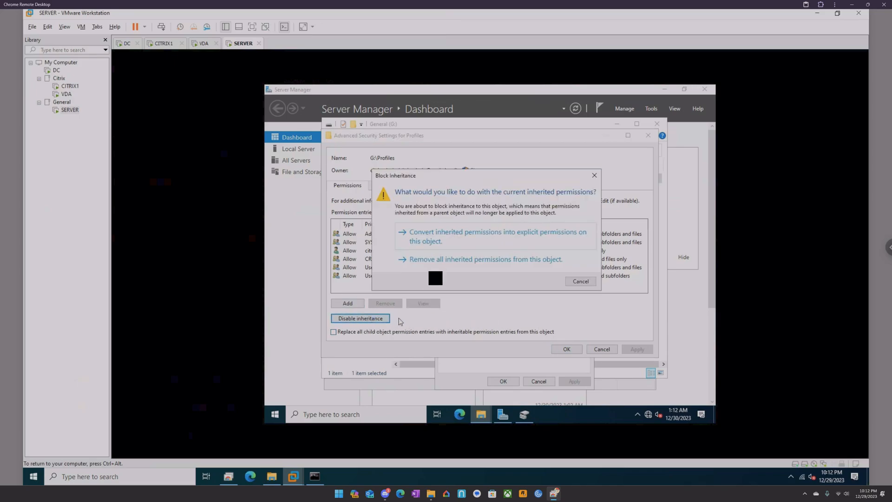
left_click(455, 233)
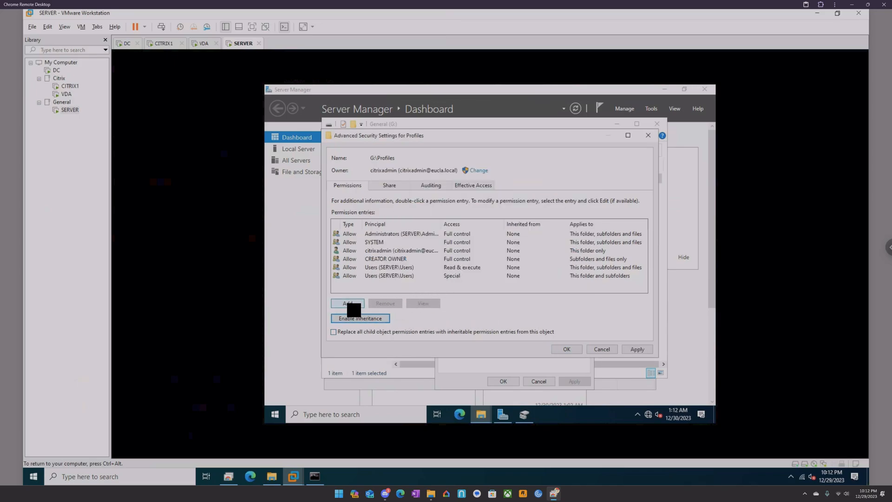
Add an Allow entry granting Everyone Full control over the Profiles folder, its subfolders and files, and apply the security settings.
left_click(347, 303)
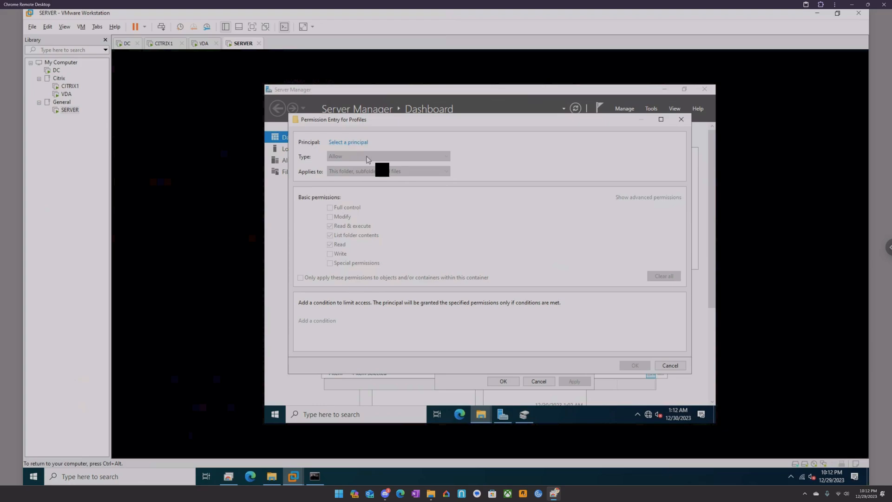
left_click(352, 143)
type("system")
key("Return")
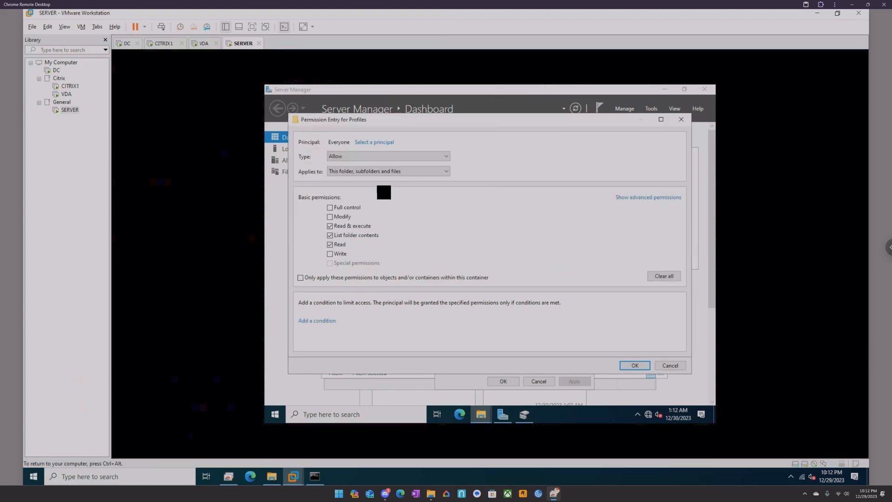
left_click(355, 207)
left_click(624, 366)
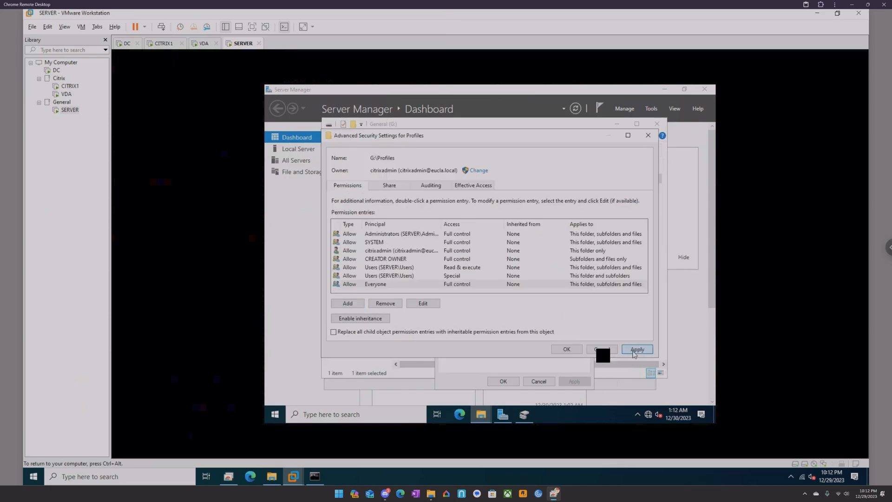
left_click(566, 349)
left_click(508, 380)
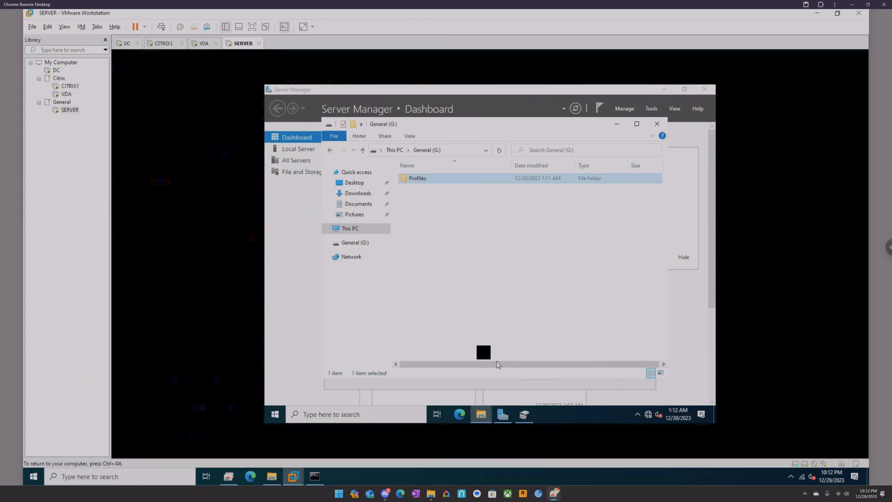
Open the network location \\Server from the host computer to check its shared folders.
left_click(160, 478)
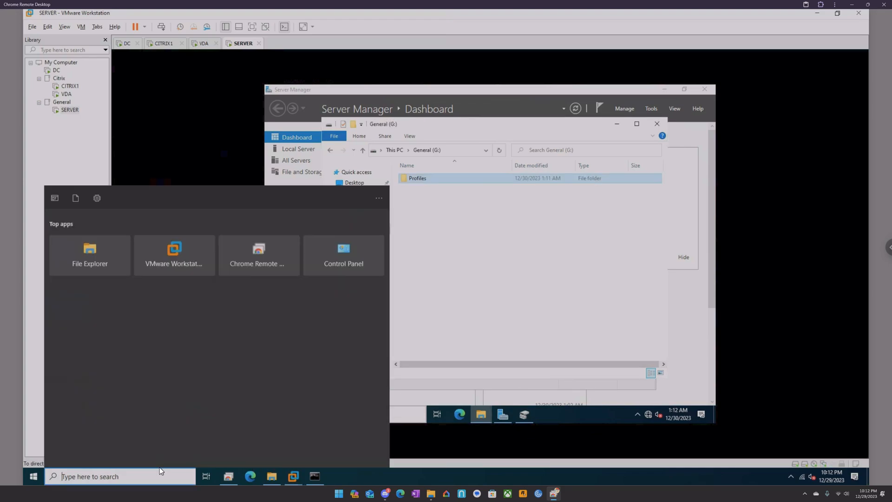
type("\\server")
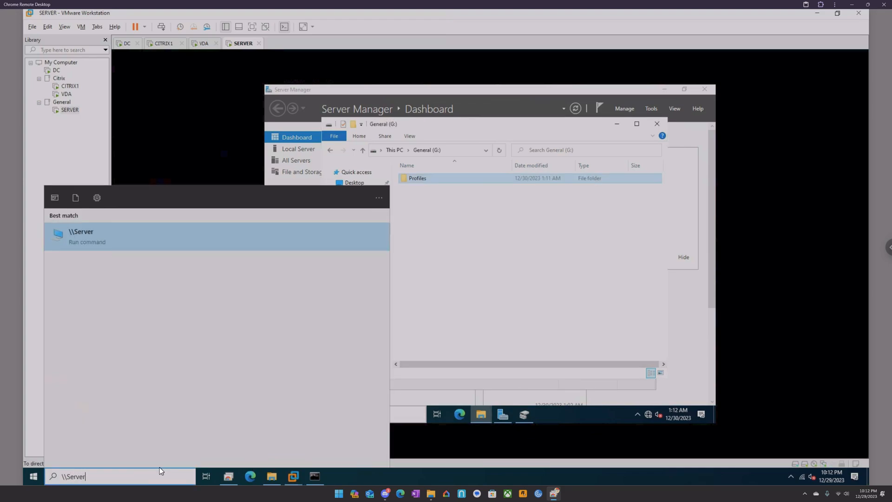
key("Return")
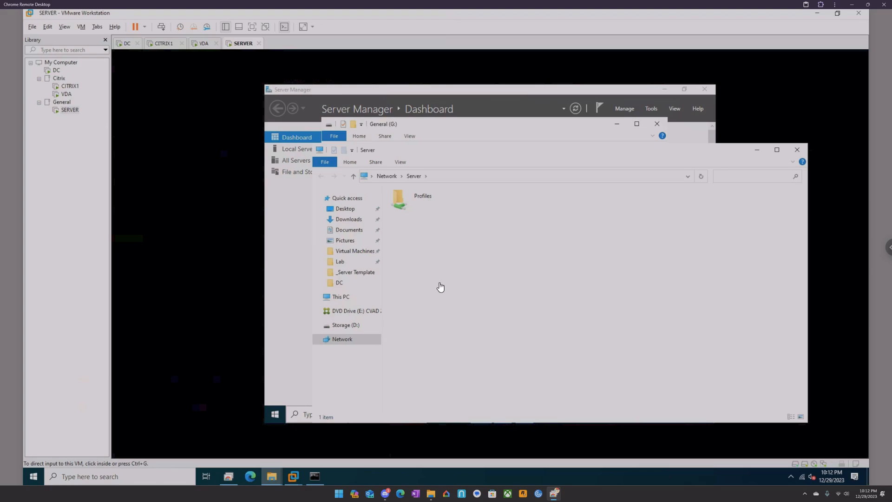
Open the shared Profiles folder on \\Server to check that it is accessible, and return to the virtual machine.
double_click(423, 195)
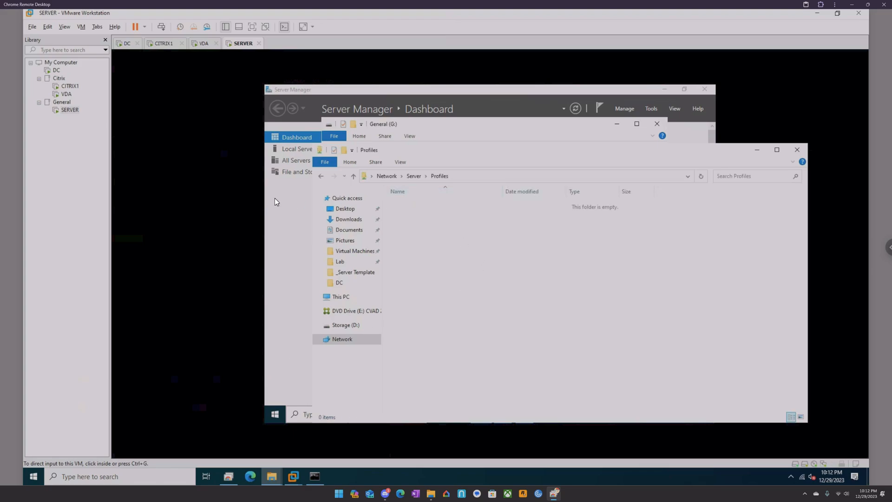
left_click(227, 196)
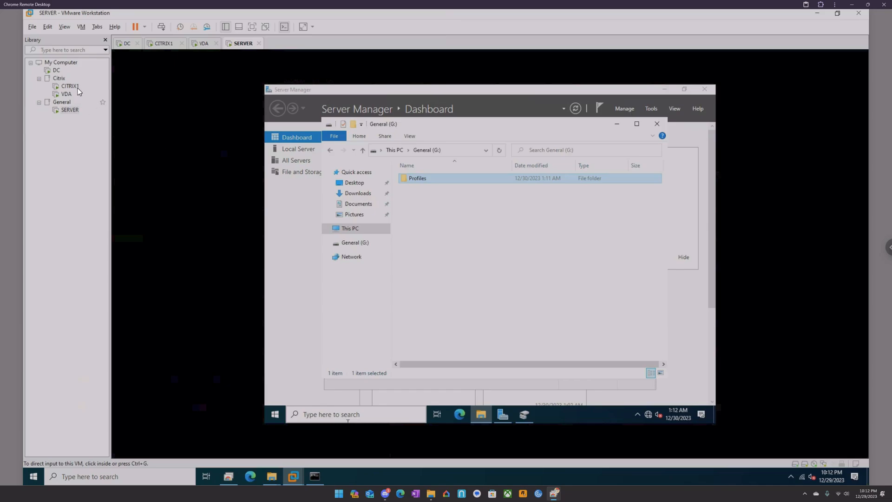
Switch to the DC virtual machine, widen the Group Policy Management tree and select the XenDesktop organizational unit.
left_click(57, 70)
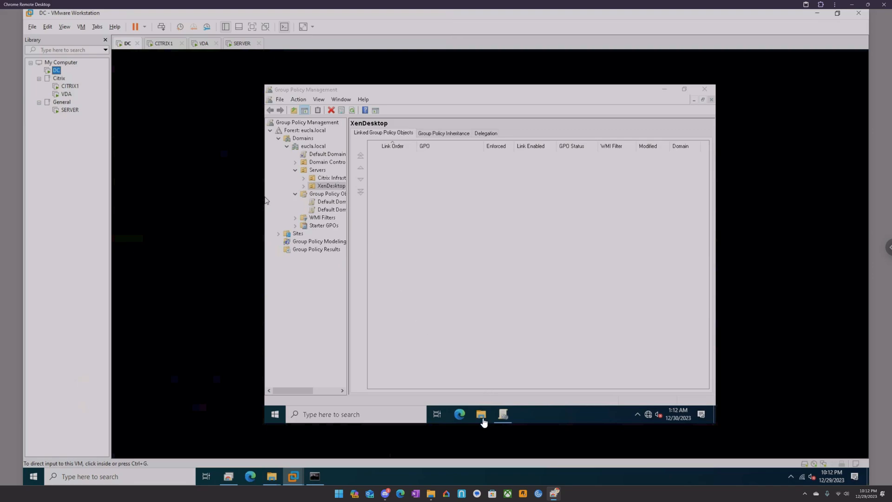
left_click(351, 317)
left_click_drag(349, 318, 398, 313)
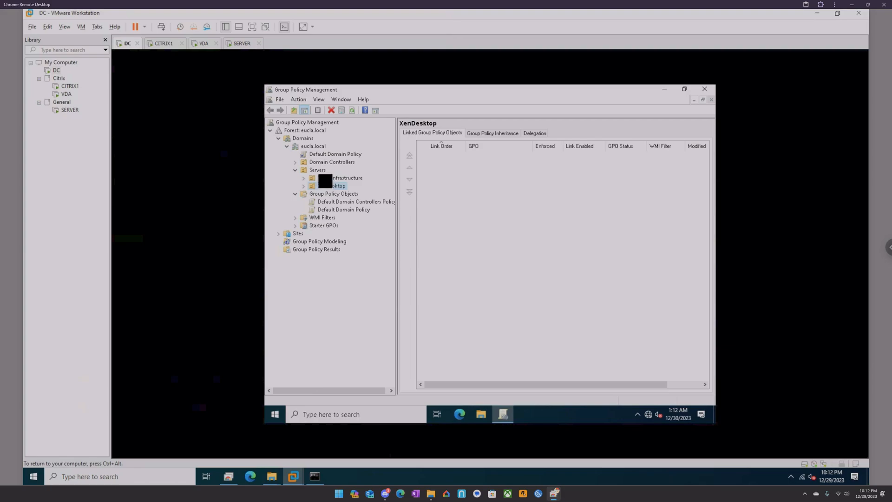
left_click(358, 177)
left_click(335, 186)
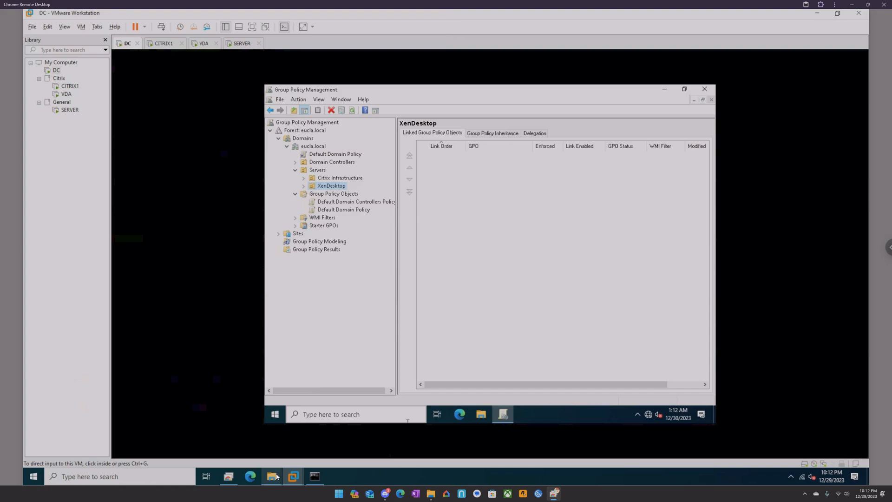
On the host, locate ctxprofile.adml and ctxprofile.admx in the CVAD 2308 DVD's x64\ProfileManagement\ADM_Templates\en folder.
mouse_move(272, 476)
left_click(238, 413)
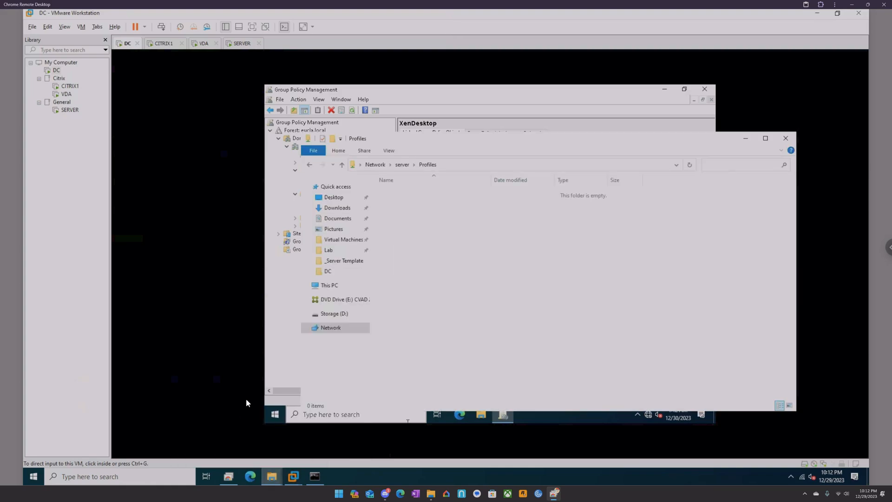
left_click(344, 299)
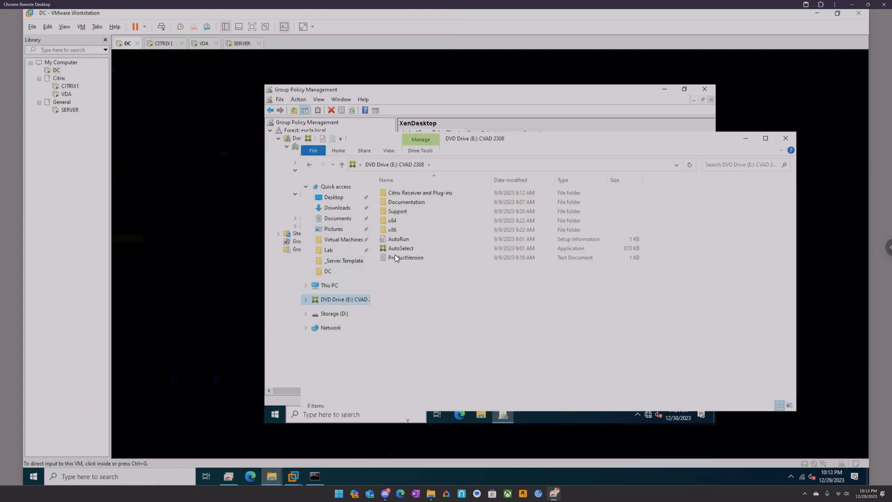
double_click(398, 222)
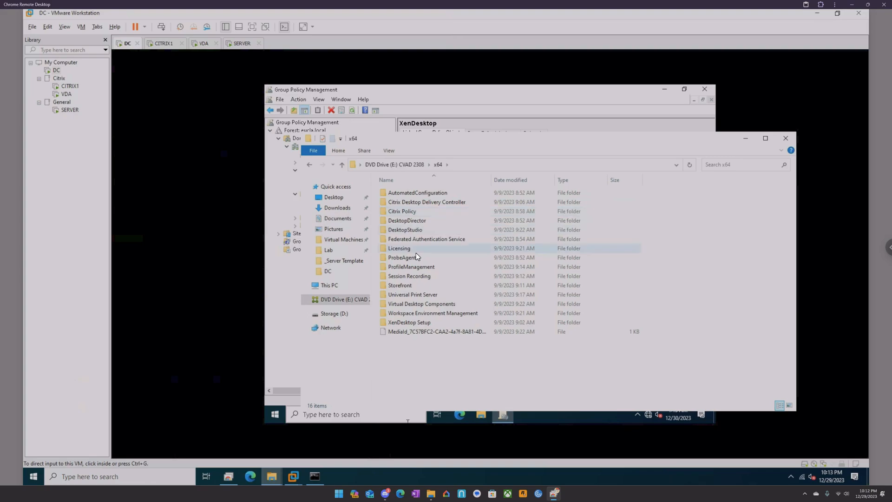
double_click(413, 266)
double_click(408, 192)
double_click(394, 212)
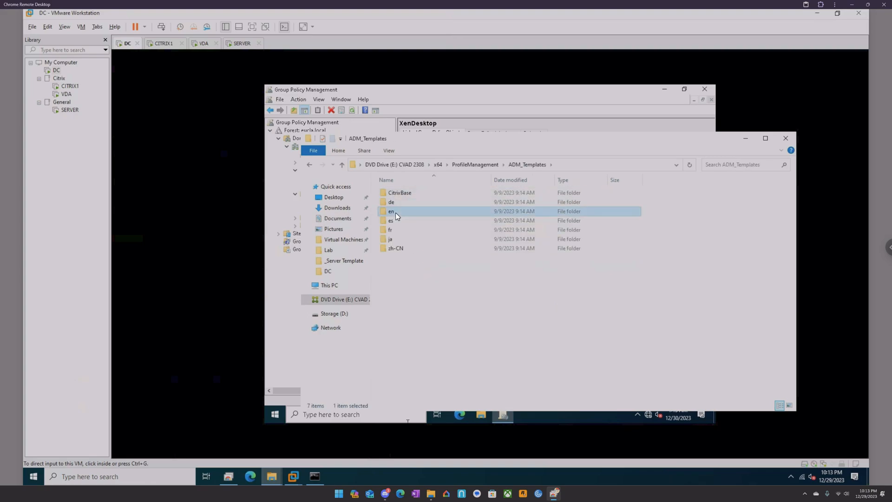
left_click_drag(409, 219, 406, 199)
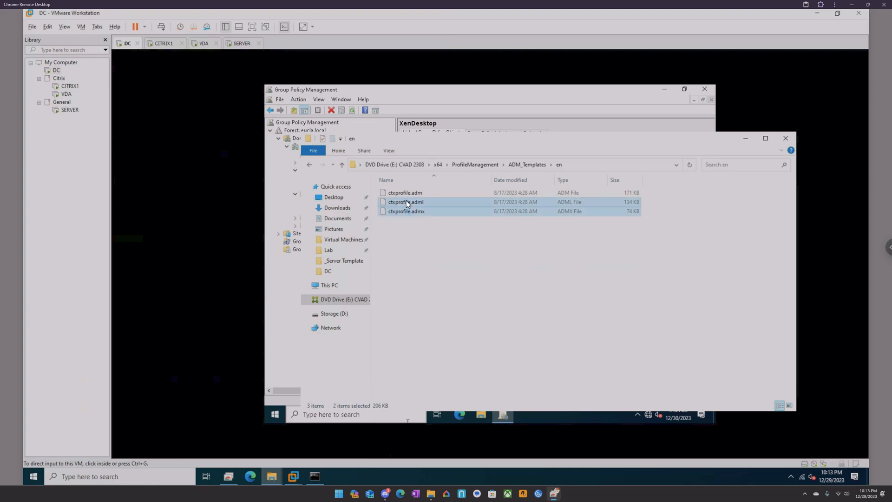
left_click(416, 96)
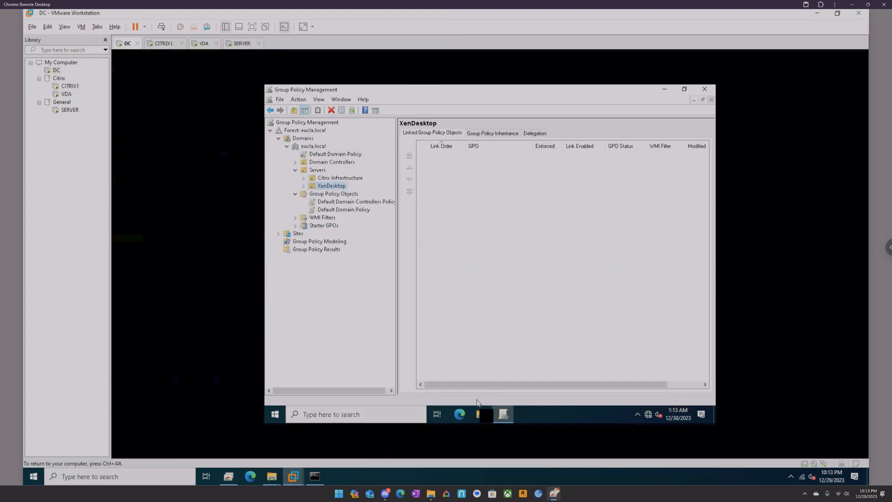
Check the ctxprofile.adml and ctxprofile.admx copies in the C:\Temp folder of the DC virtual machine.
left_click(480, 414)
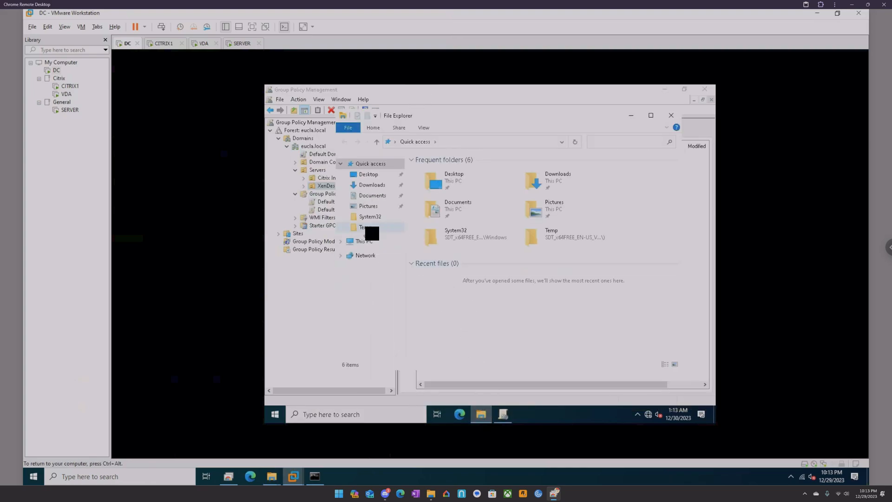
left_click(365, 227)
left_click_drag(436, 190, 441, 169)
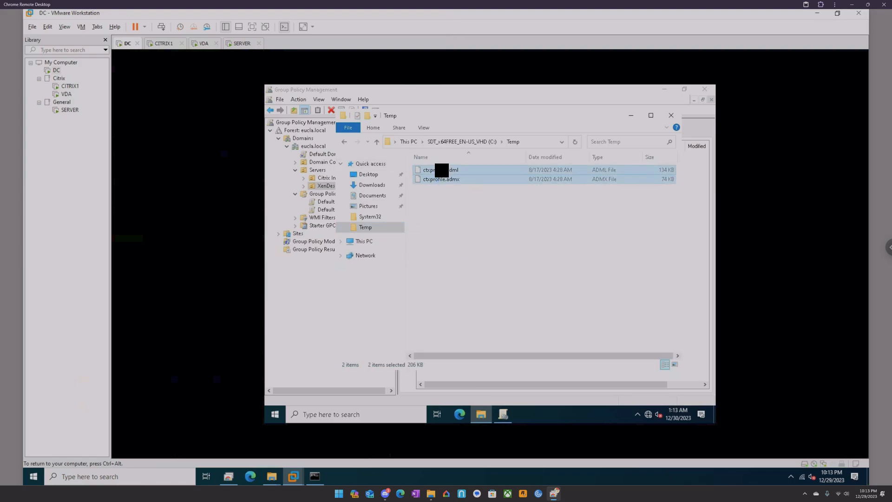
Examine C:\Windows\PolicyDefinitions and its en-US subfolder on the DC for the Citrix profile template files.
left_click(391, 415)
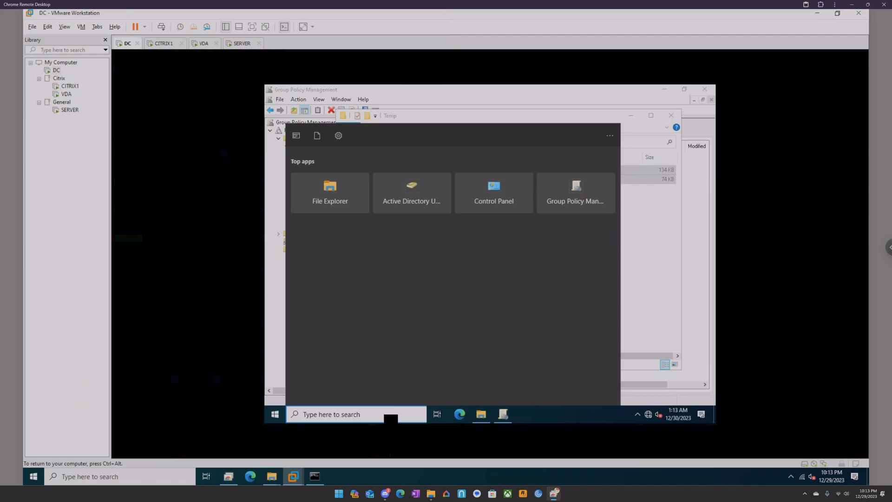
type("c:")
key("Return")
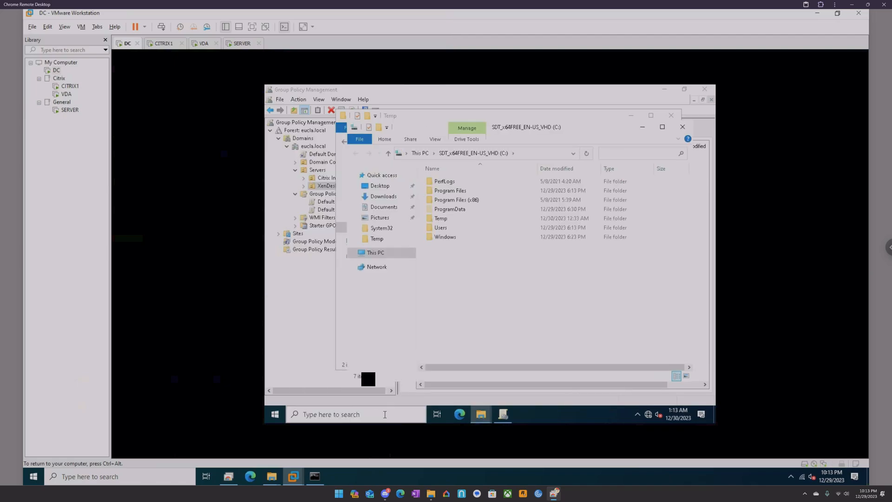
double_click(450, 237)
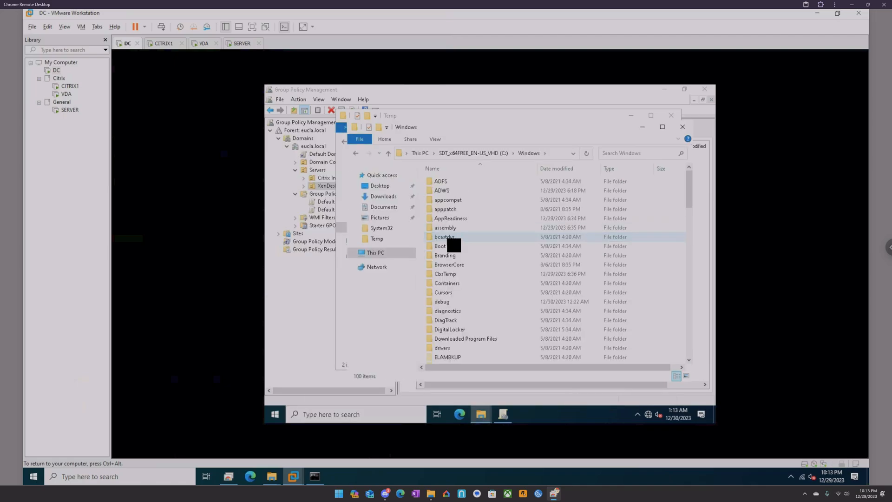
type("po")
key("Return")
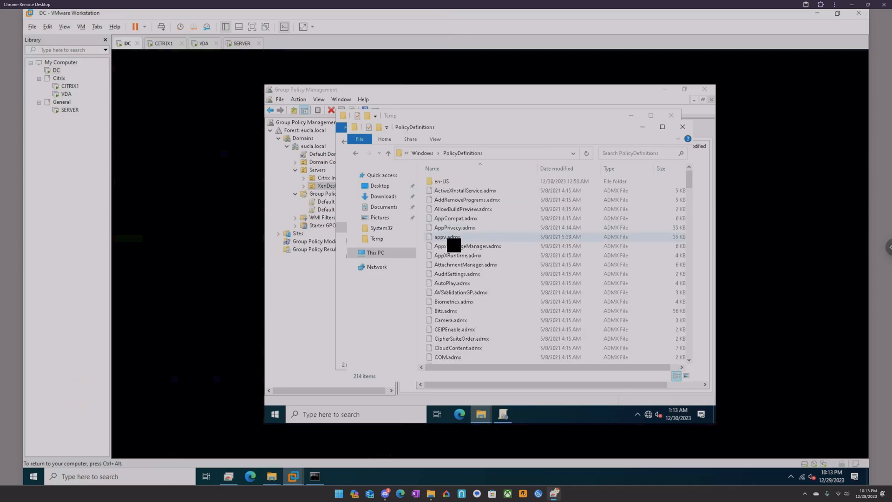
scroll(519, 235, "down", 5)
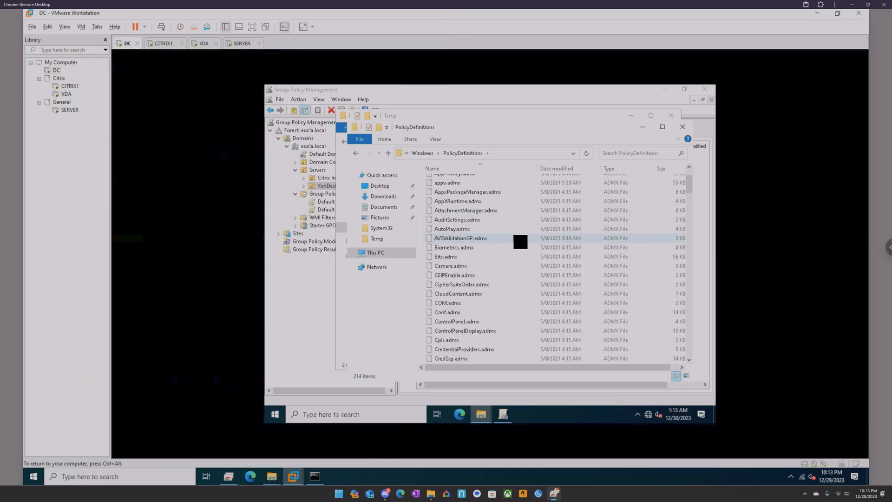
left_click(478, 302)
scroll(483, 260, "up", 5)
double_click(441, 181)
scroll(508, 228, "down", 4)
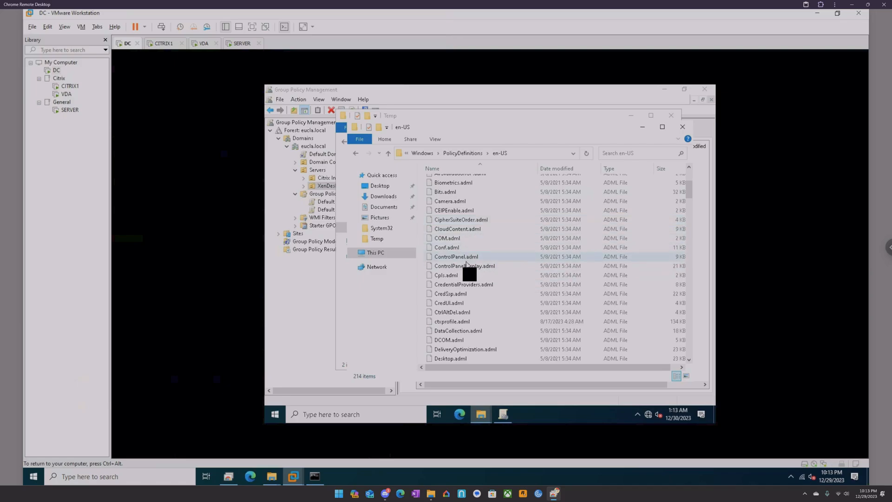
Check the PolicyDefinitions shortcut in \\DC\sysvol\eucla.local\Policies, and close the open File Explorer windows.
left_click(363, 420)
type("\\\\dc")
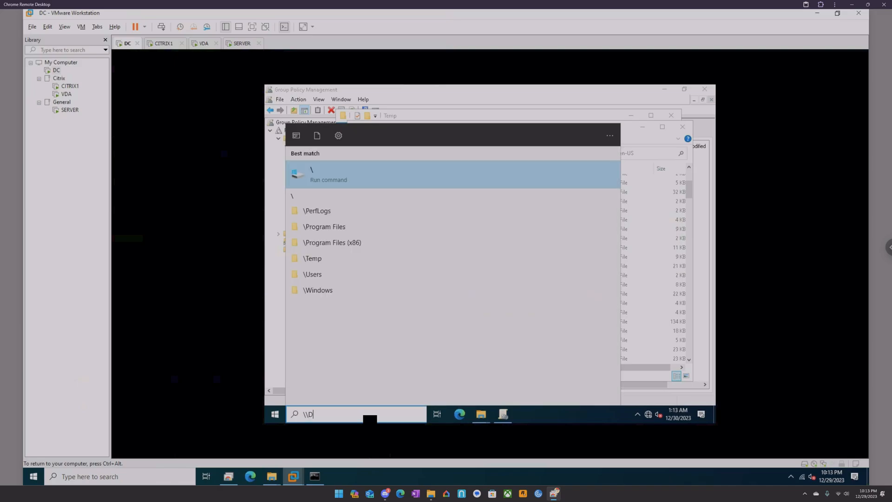
key("Return")
double_click(576, 186)
double_click(469, 193)
double_click(476, 191)
left_click(478, 210)
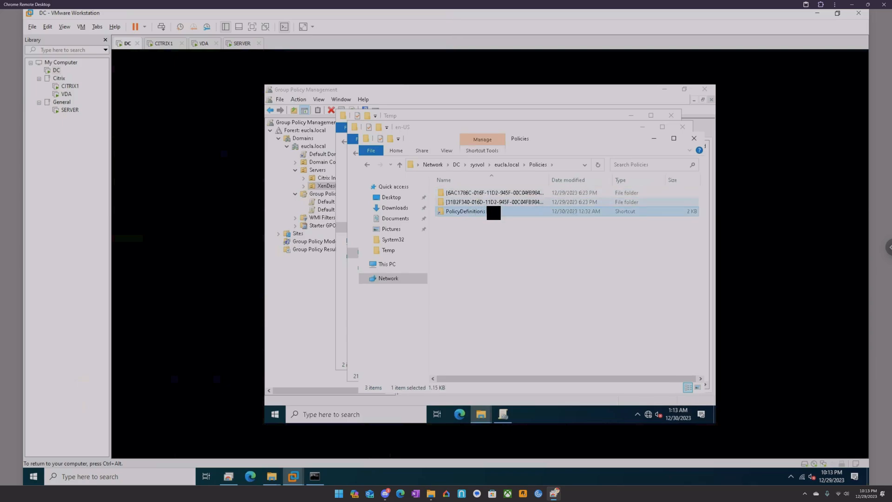
left_click(694, 139)
left_click(682, 127)
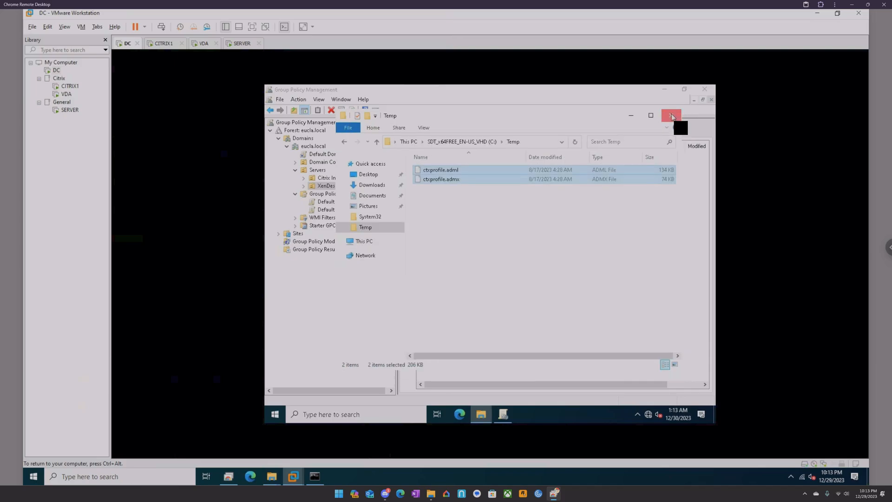
left_click(671, 115)
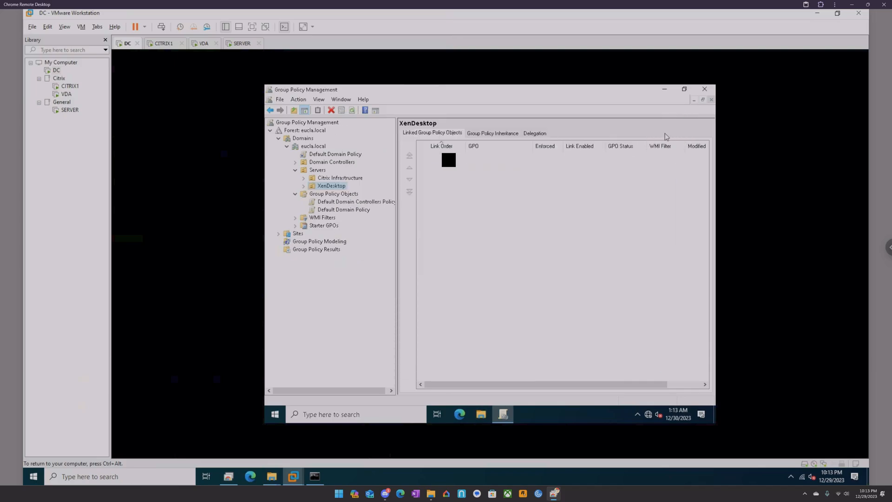
Create a GPO named CitrixUPM in the domain and link it to the XenDesktop organizational unit.
right_click(340, 185)
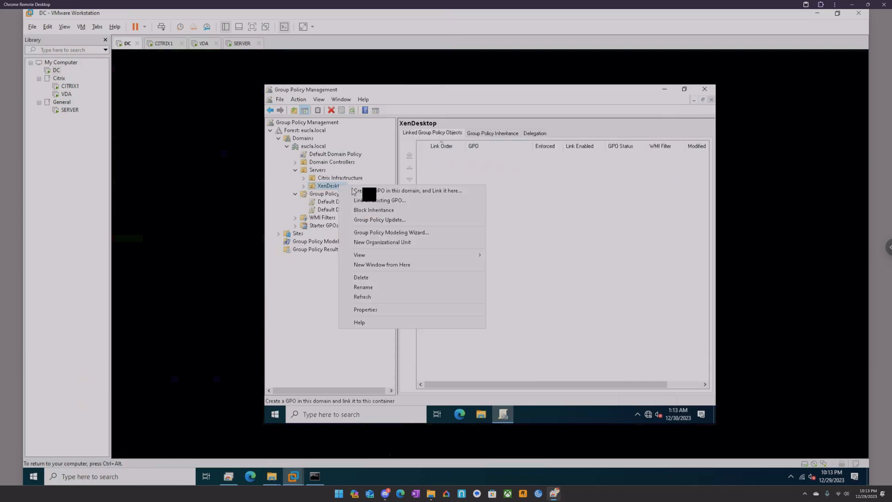
left_click(378, 190)
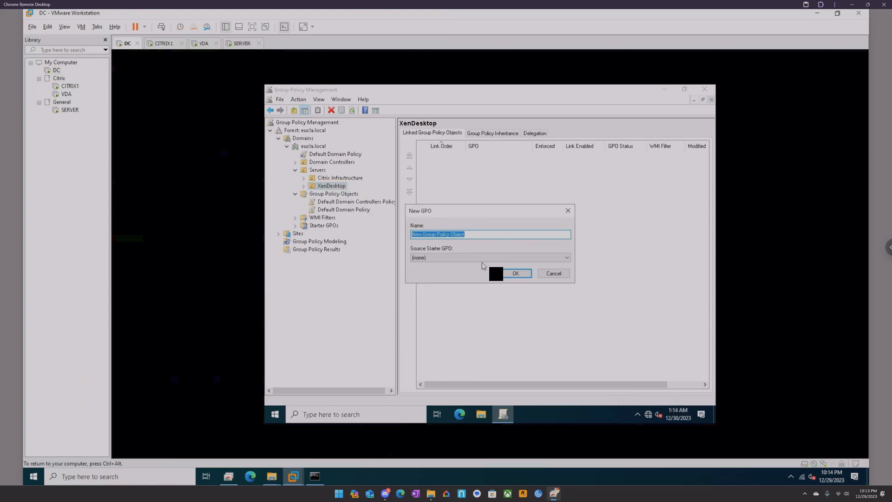
type("CitrixUPM")
left_click(499, 274)
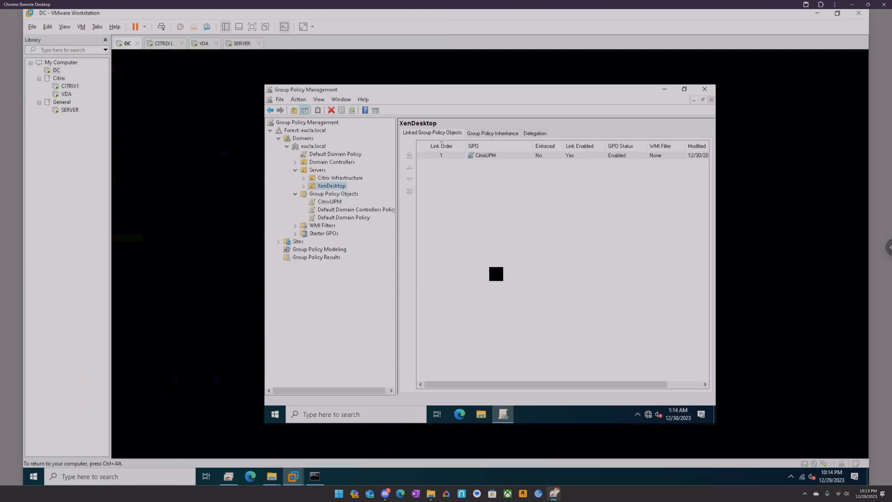
Select the CitrixUPM link under the XenDesktop organizational unit and open the GPO for editing.
right_click(336, 185)
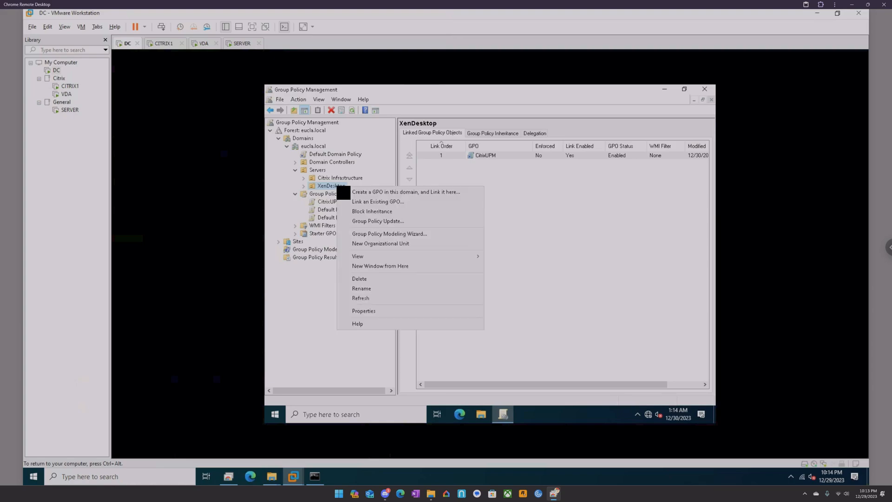
key("Escape")
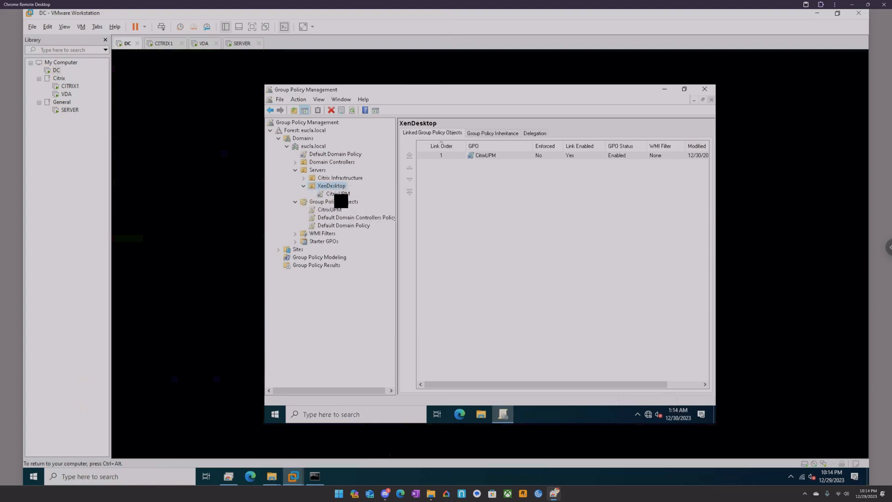
left_click(335, 194)
left_click(553, 265)
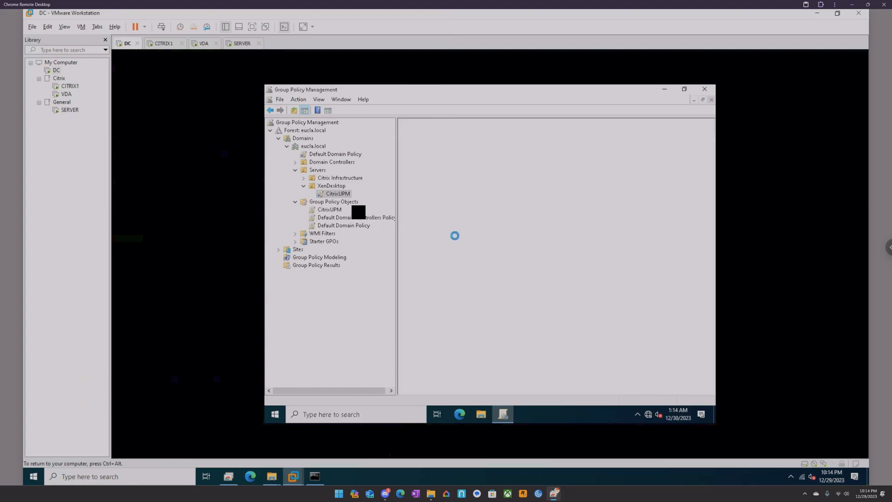
right_click(338, 195)
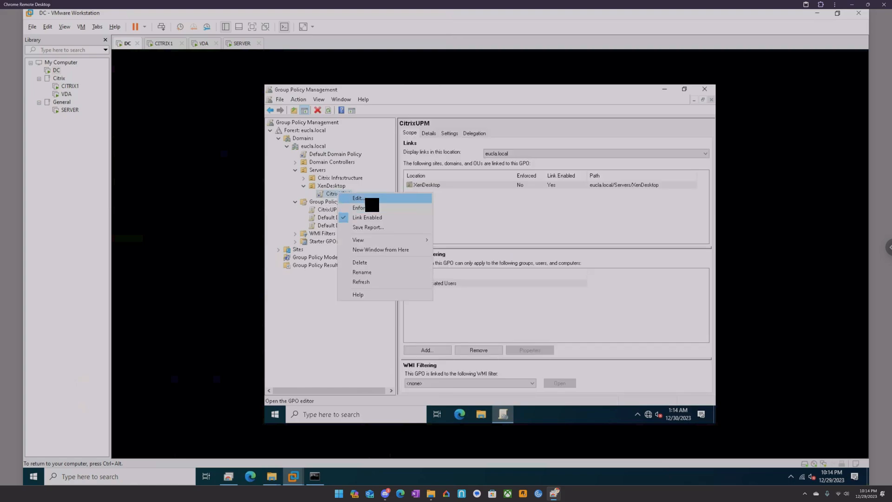
left_click(360, 197)
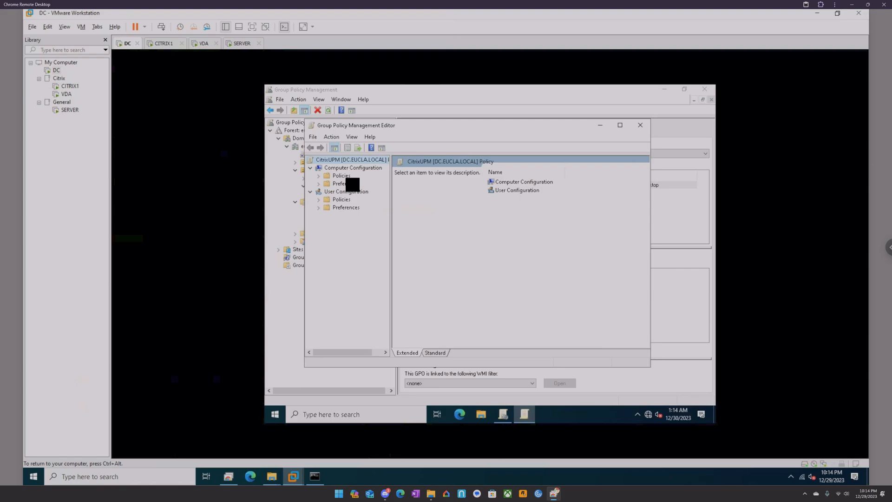
Browse to the Profile Management policies in Computer Configuration's Administrative Templates and maximize the editor window.
double_click(342, 176)
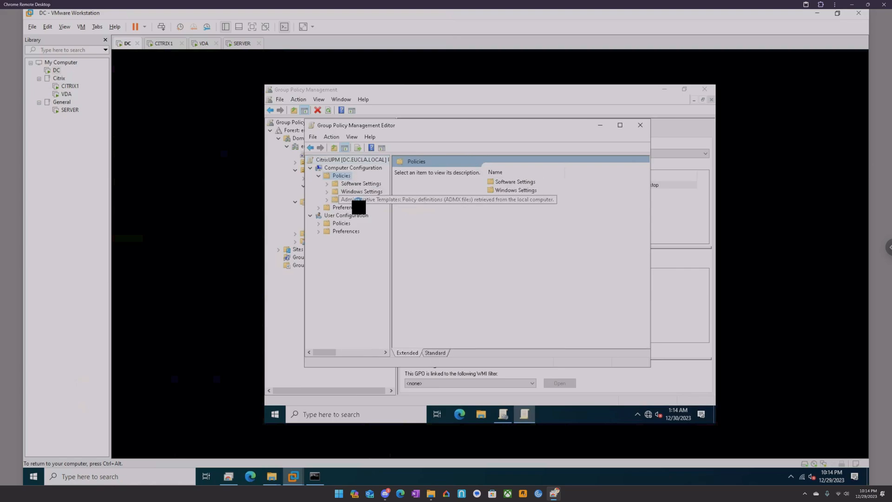
double_click(358, 200)
double_click(375, 231)
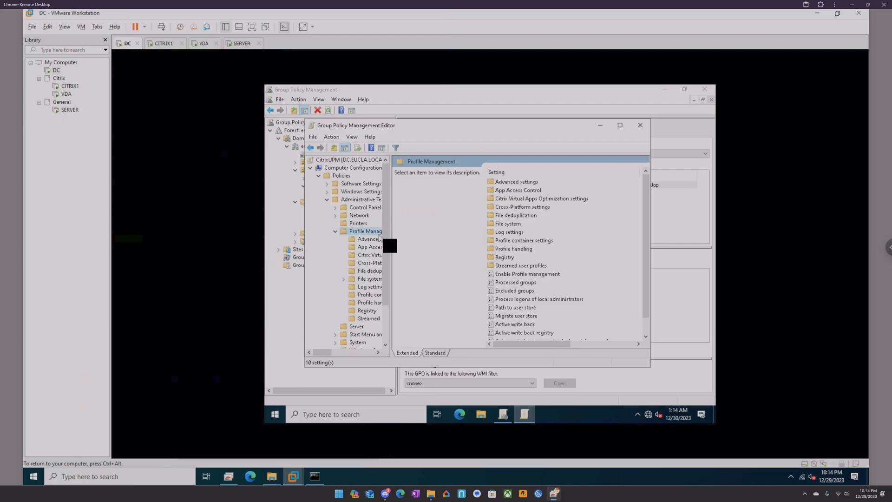
left_click(621, 126)
Set the Enable Profile management policy to Enabled and save it.
double_click(509, 237)
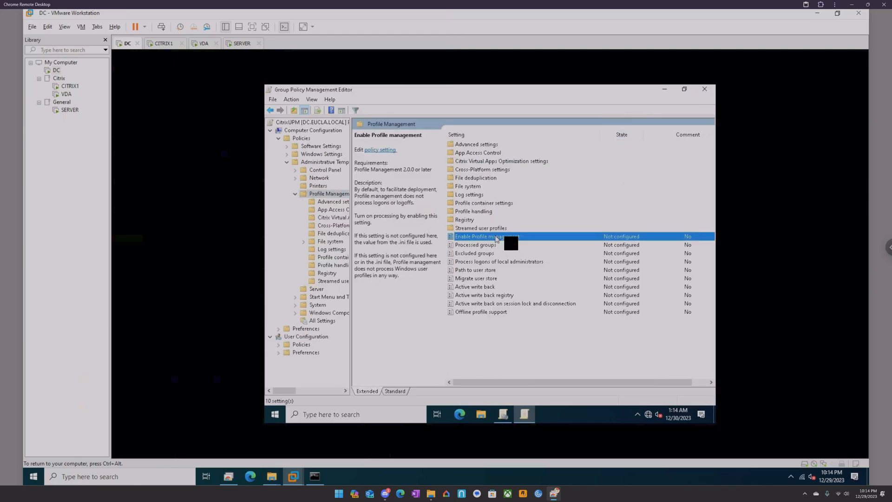
left_click(356, 195)
left_click_drag(423, 148, 420, 116)
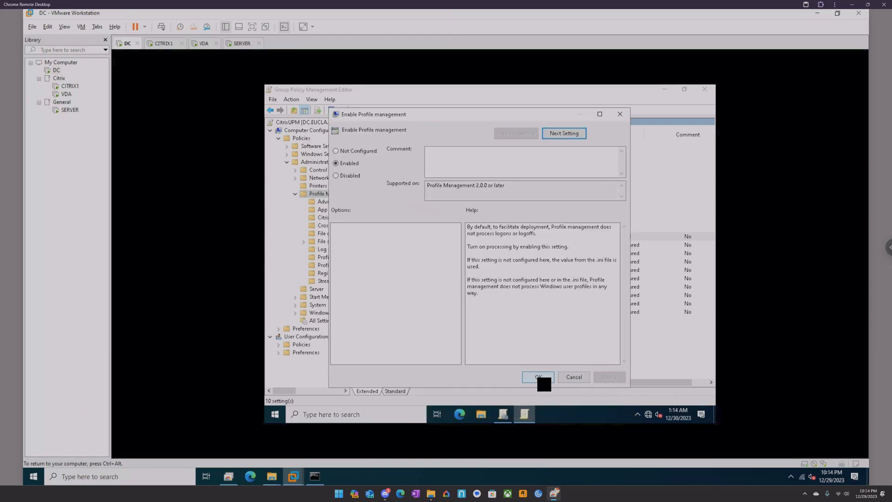
left_click(538, 377)
Widen the policy tree and set the Profile container policy under Profile container settings to Enabled.
left_click_drag(347, 327, 403, 327)
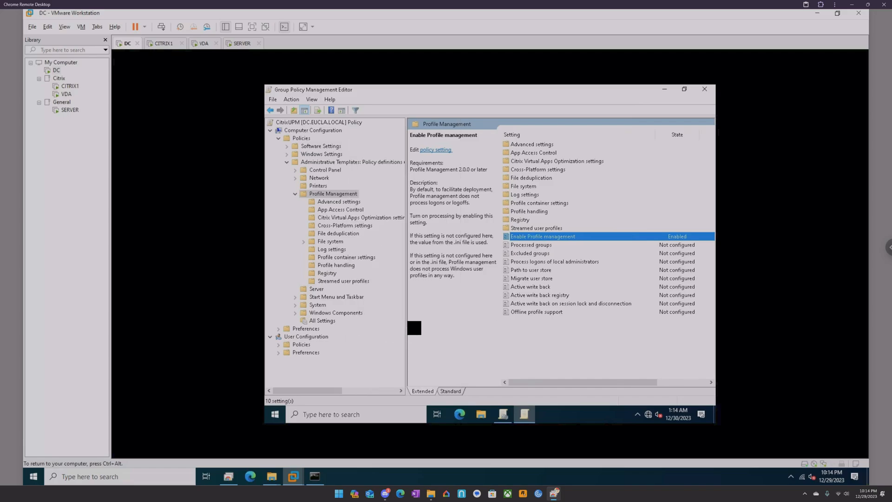
left_click(349, 258)
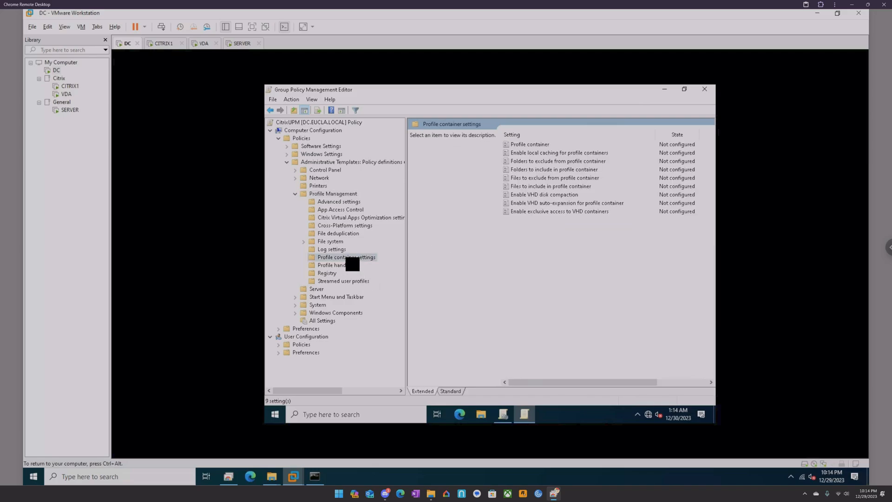
left_click(539, 144)
double_click(538, 144)
left_click(299, 151)
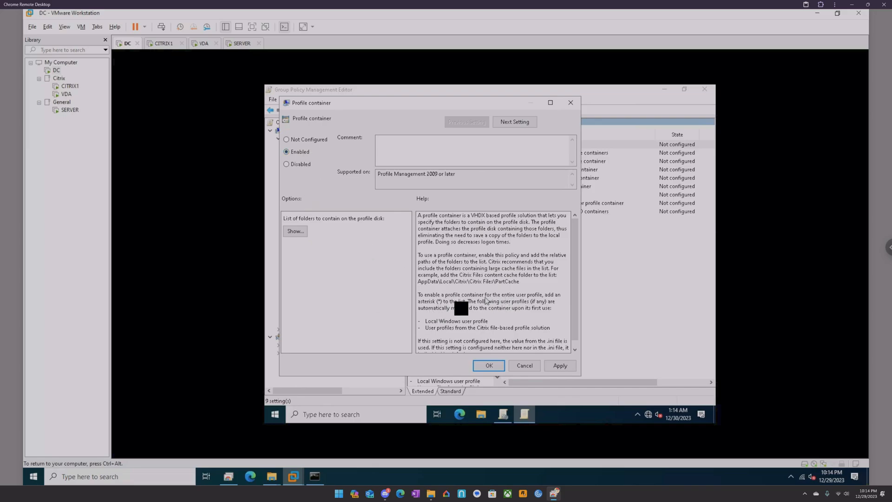
Add an asterisk (*) to the list of folders to contain on the profile disk, and save the Profile container policy.
left_click(298, 229)
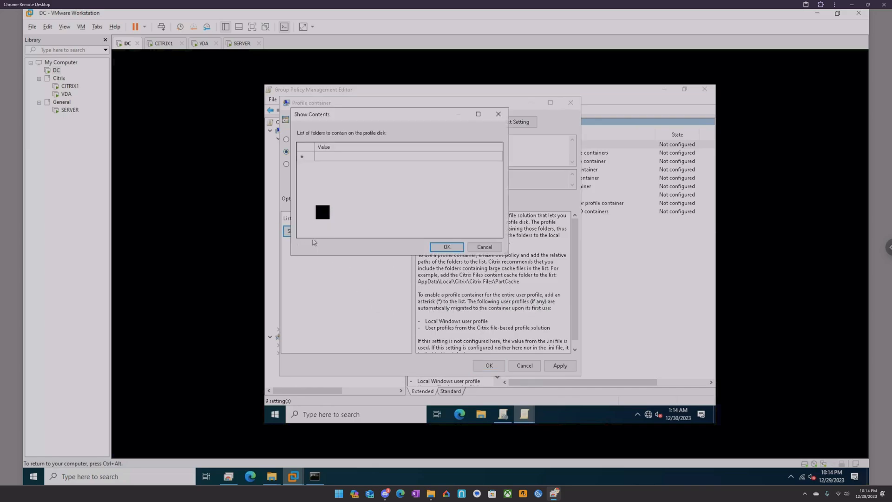
left_click(339, 157)
type("1")
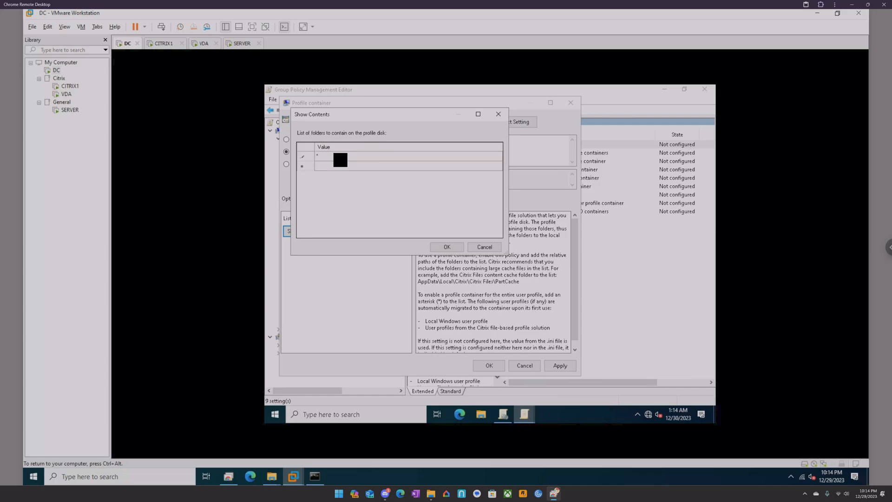
key("Return")
left_click(454, 248)
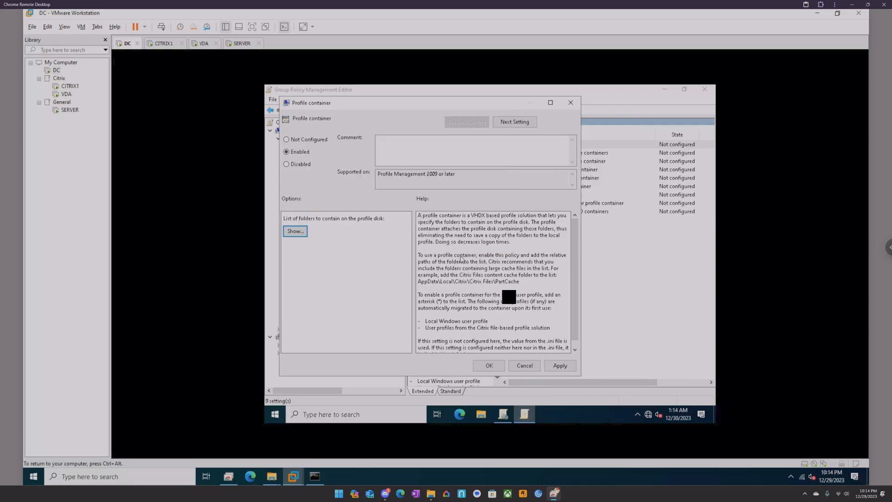
left_click(489, 365)
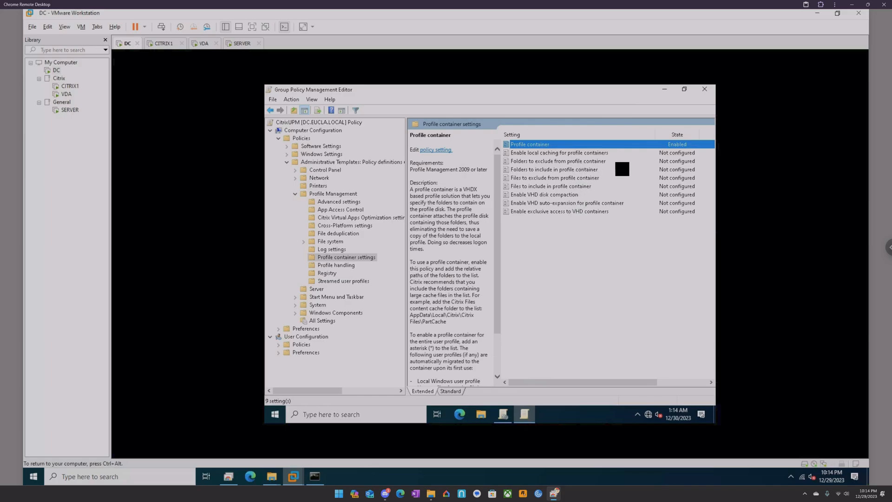
Return to the Profile Management policies and set Process logons of local administrators to Disabled.
left_click(330, 193)
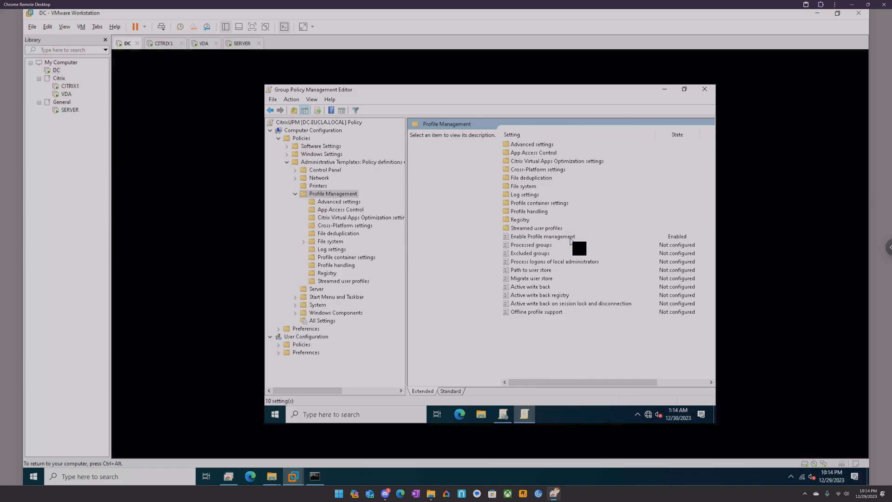
left_click(584, 261)
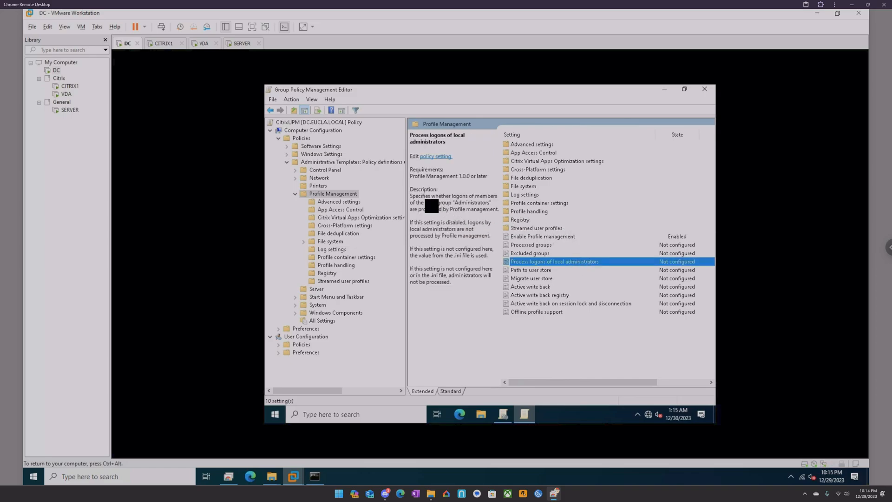
double_click(535, 260)
left_click(322, 187)
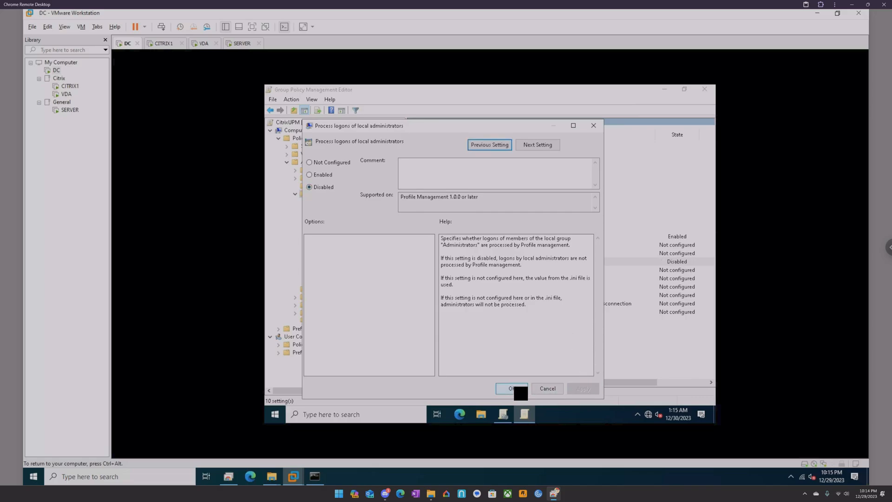
left_click(513, 388)
Enable the Path to user store policy, enter \\SERVER\Profiles as the path, and check that share in File Explorer.
double_click(534, 270)
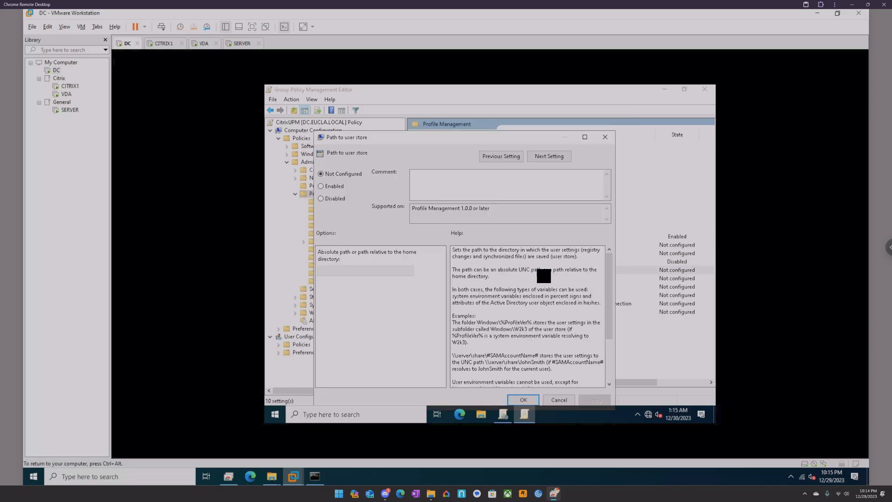
left_click(329, 186)
left_click(355, 270)
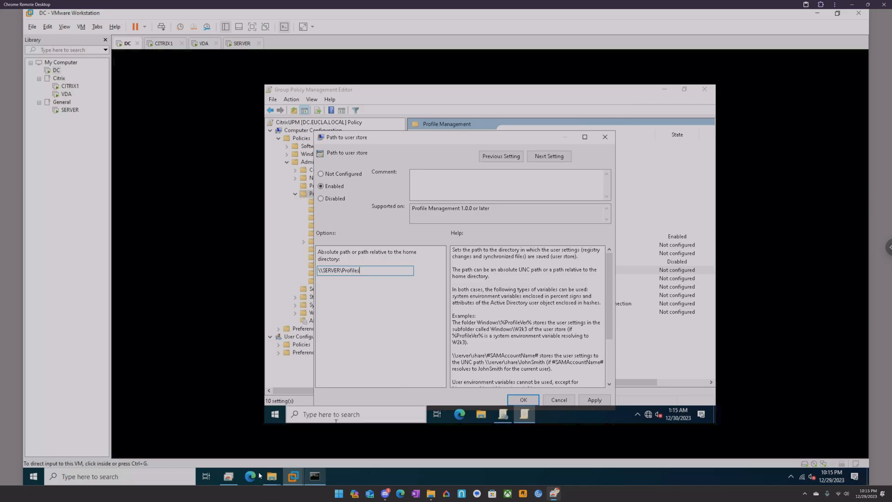
mouse_move(272, 476)
left_click(302, 439)
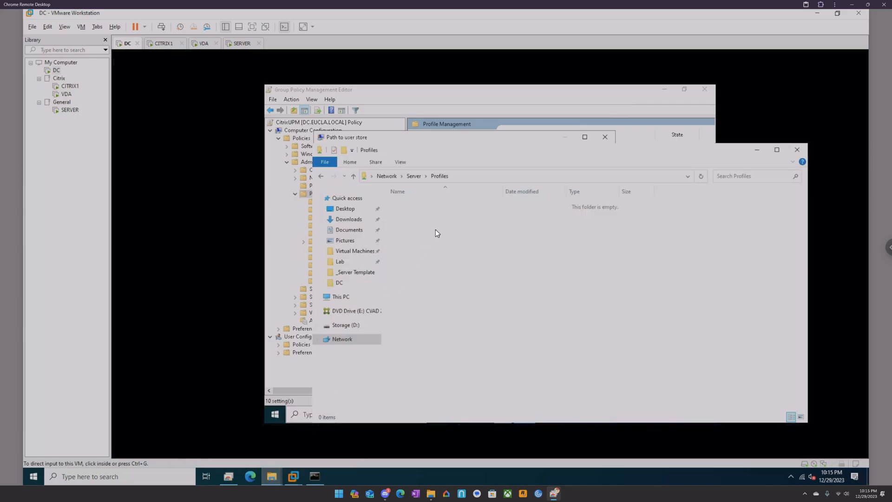
left_click(756, 152)
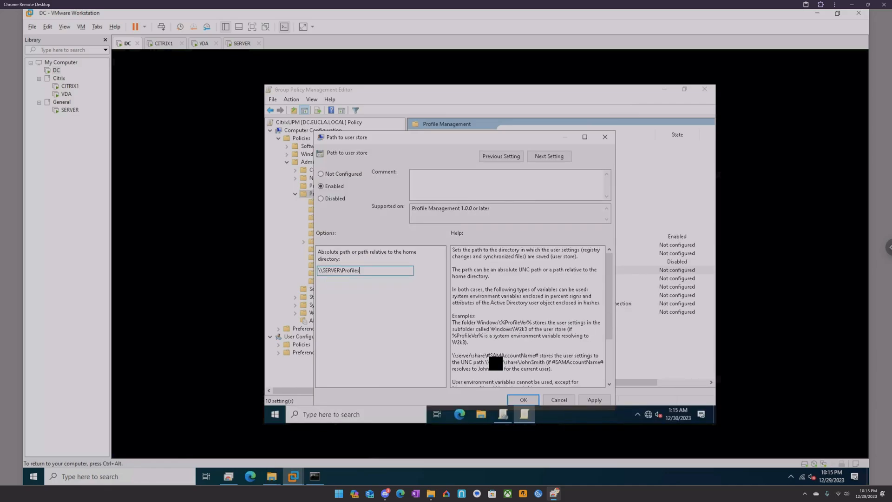
Append the #SAMAccountName# variable from the help text to the user store path, and apply the policy.
left_click_drag(487, 355, 537, 355)
left_click(383, 270)
left_click(593, 401)
left_click(523, 399)
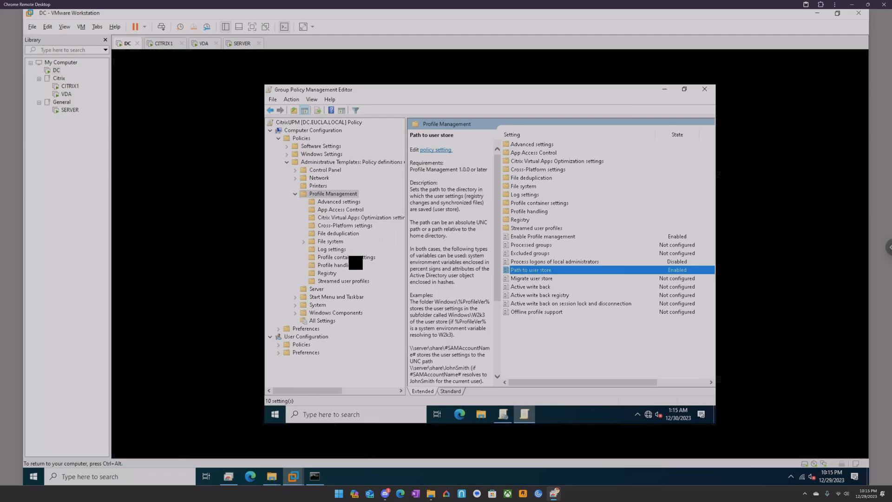
Set the Customer Experience Improvement Program policy under Profile Management's Advanced settings to Disabled.
left_click(345, 202)
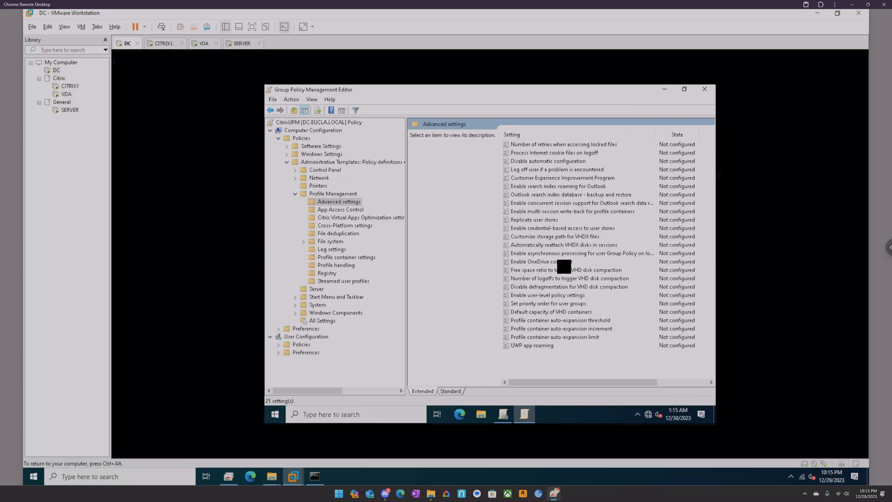
left_click(586, 187)
double_click(586, 177)
left_click(349, 207)
left_click_drag(404, 146, 401, 120)
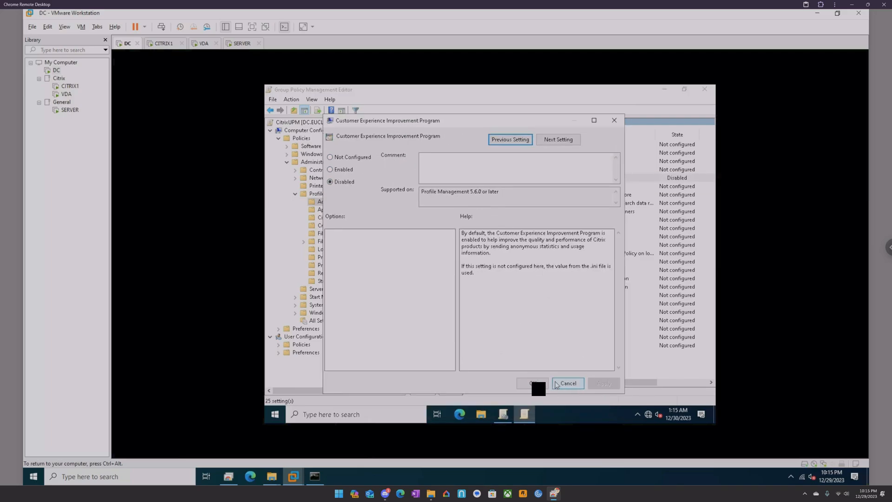
left_click(533, 383)
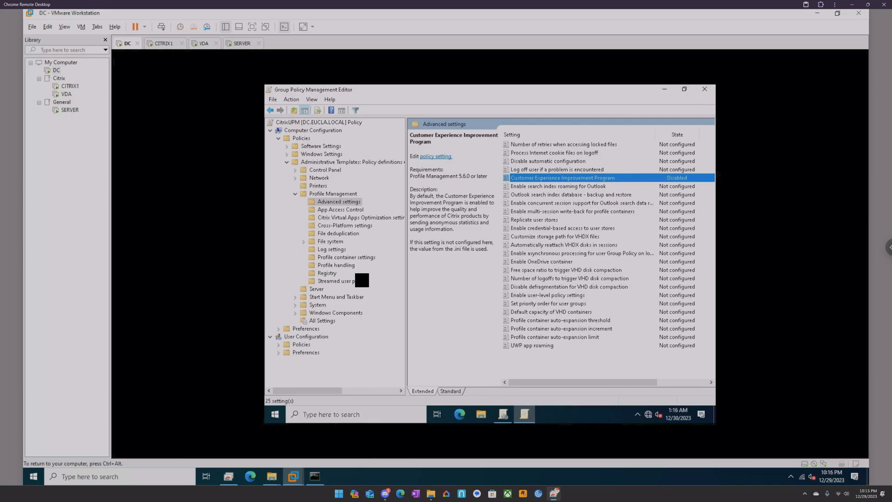
Switch to the VDA virtual machine and restart its guest operating system.
left_click(66, 94)
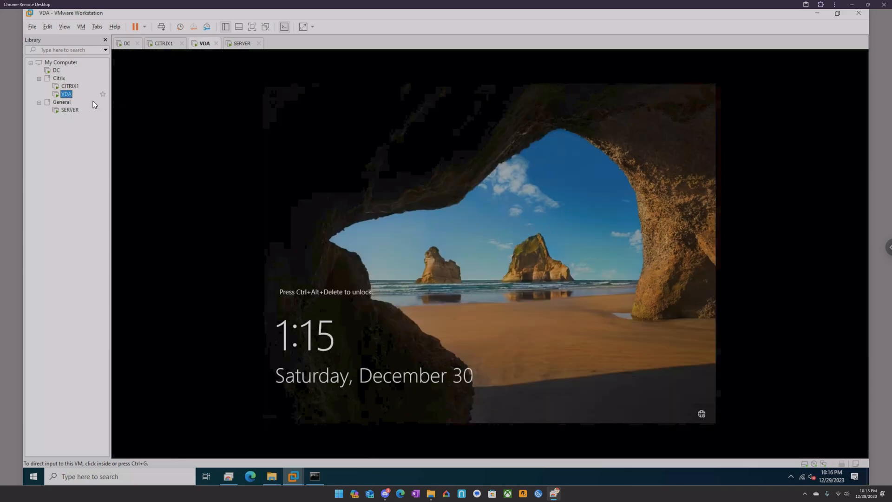
right_click(67, 93)
mouse_move(109, 153)
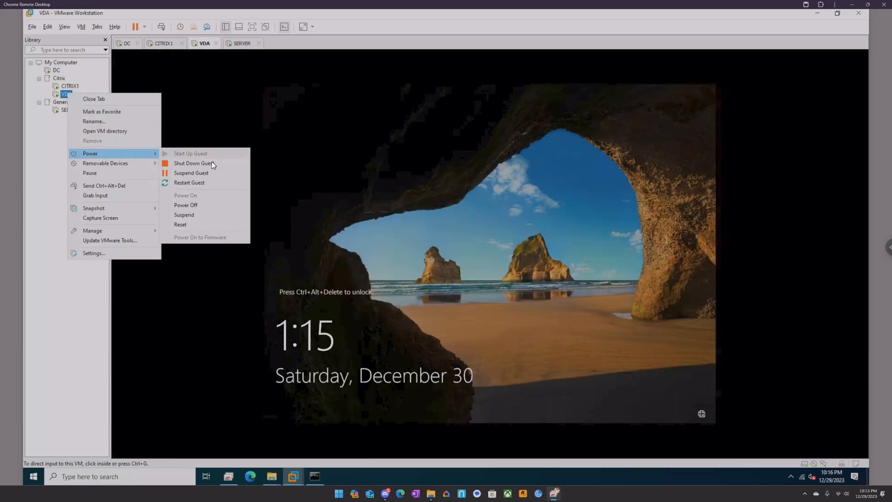
left_click(192, 180)
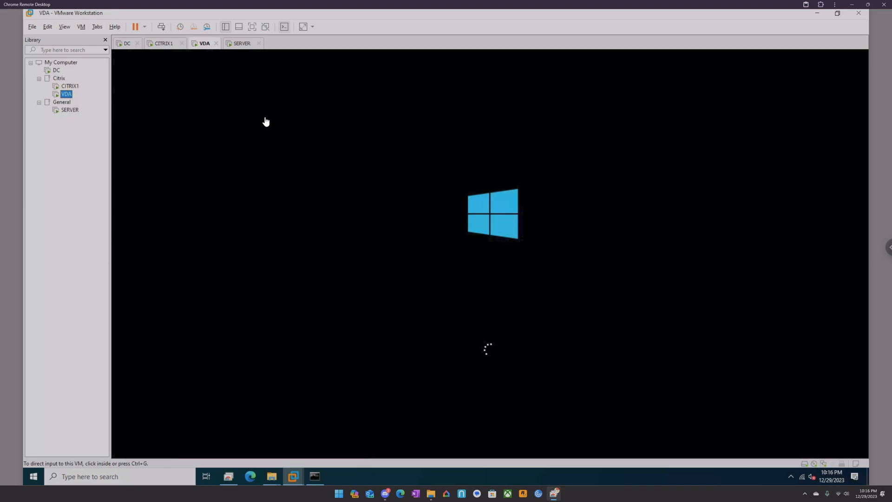
Check the Profiles folder on the SERVER virtual machine's General (G:) drive and the Profiles network share on the host.
left_click(242, 44)
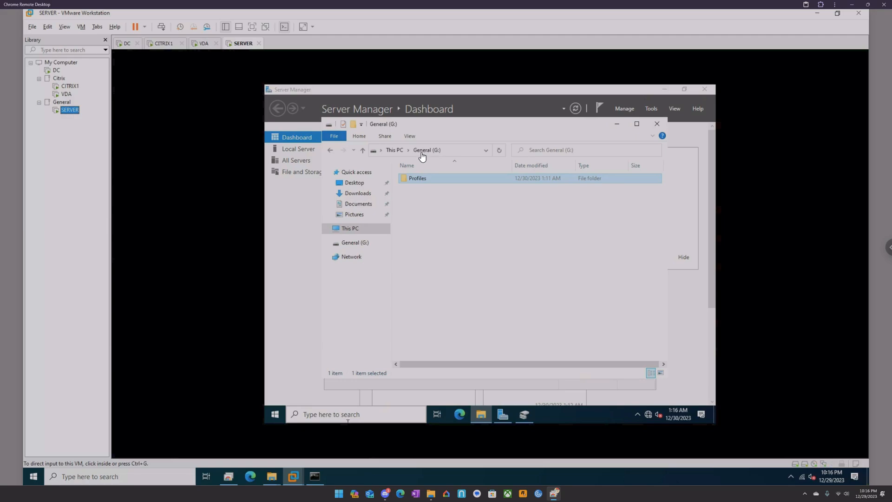
left_click(420, 181)
key("ctrl+alt")
mouse_move(272, 476)
left_click(306, 420)
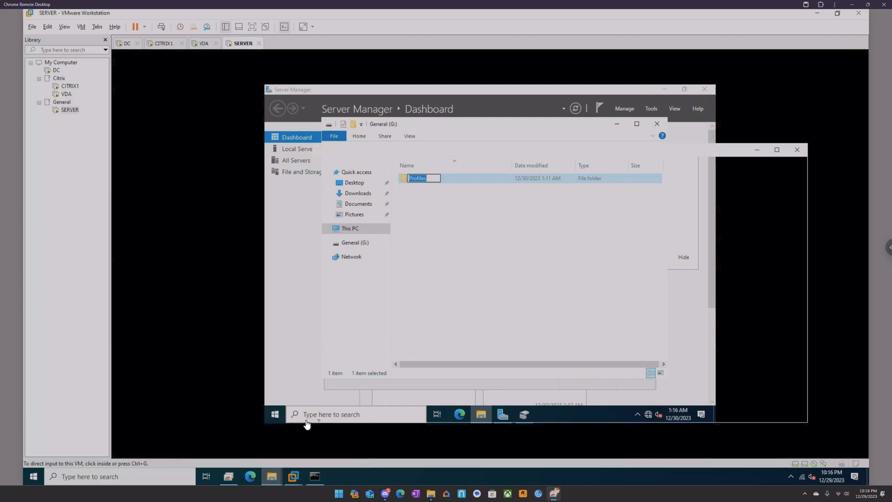
left_click(264, 409)
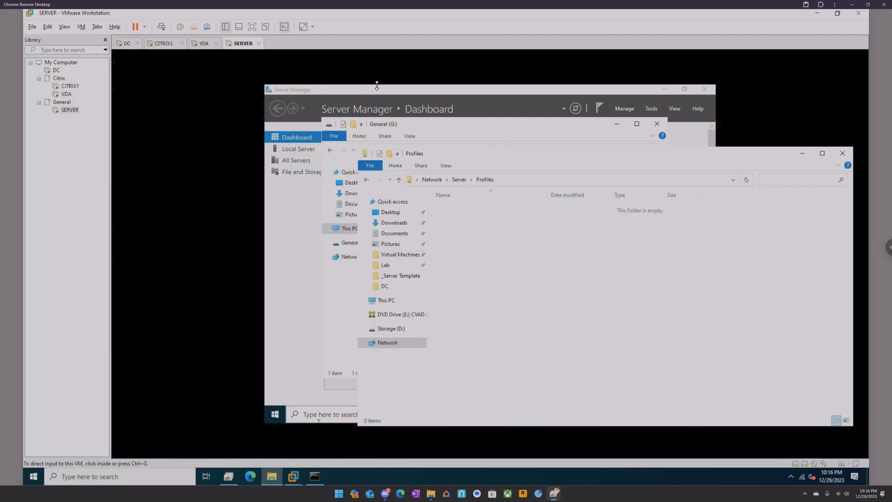
Switch through the CITRIX1 and DC virtual machines to VDA to check its restart.
left_click(169, 46)
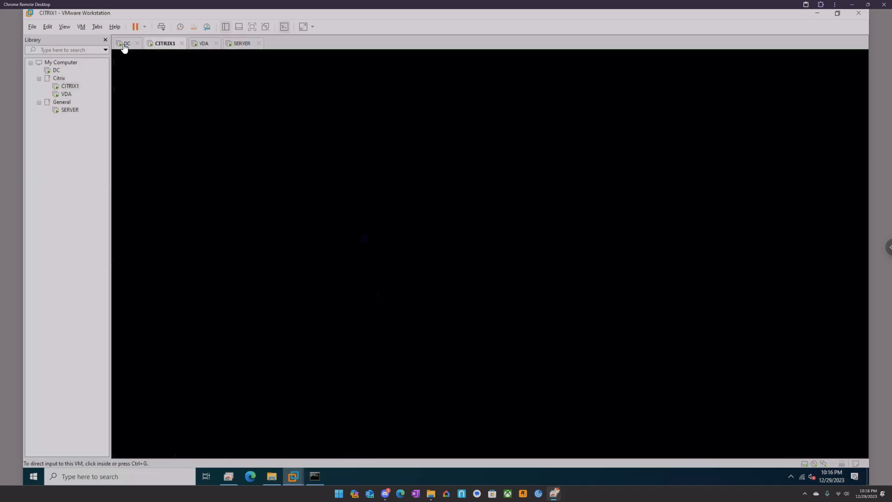
left_click(125, 46)
left_click(203, 46)
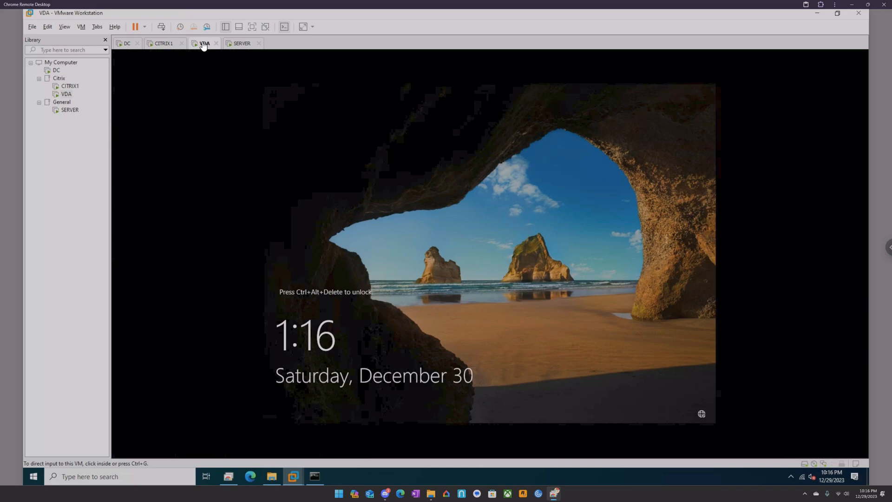
Open the Citrix Workspace favorite in Edge and log on to StoreFront with the test account's user name and password.
left_click(253, 473)
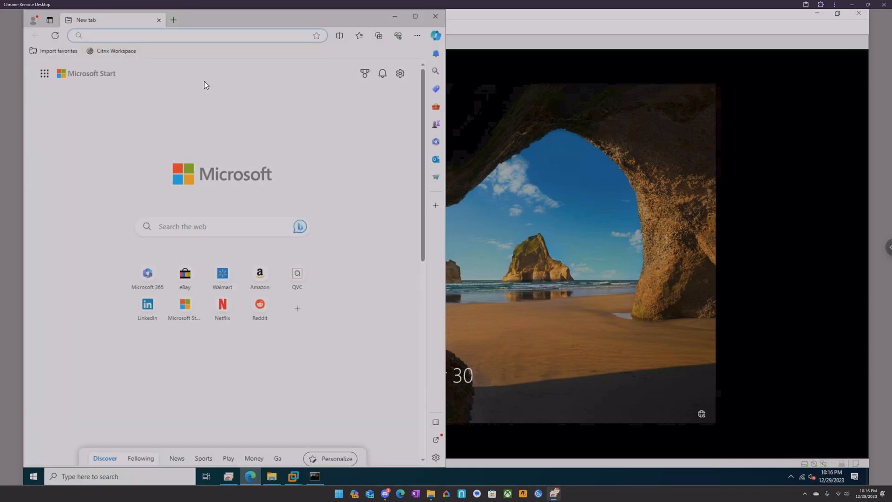
left_click(110, 52)
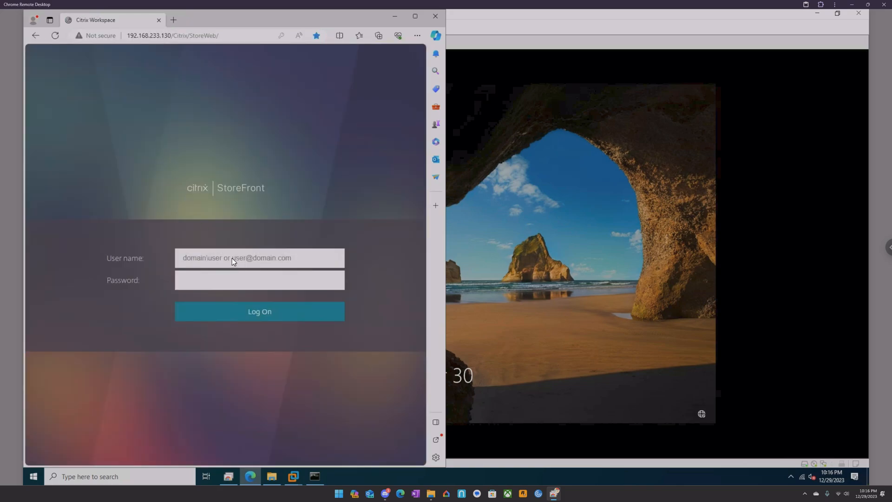
left_click(232, 258)
left_click(221, 292)
left_click(271, 316)
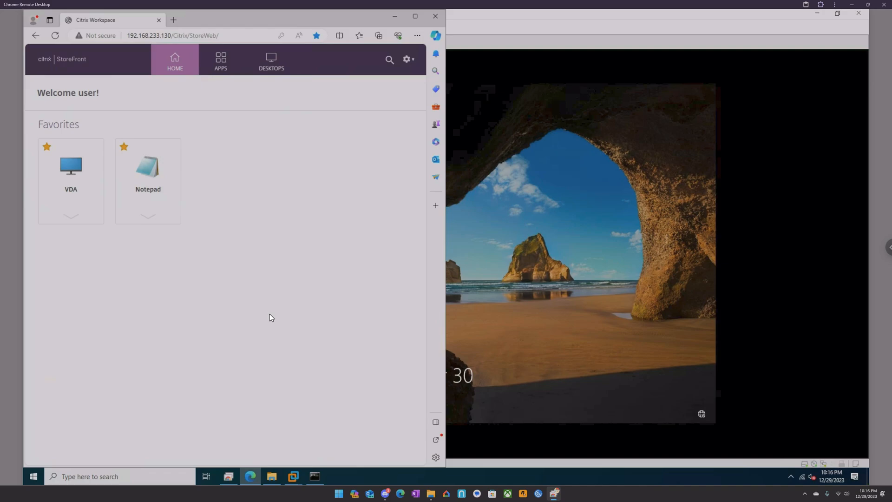
Bring up the Profiles share window beside StoreFront, try to launch the VDA desktop, and reload the StoreFront page.
left_click(272, 476)
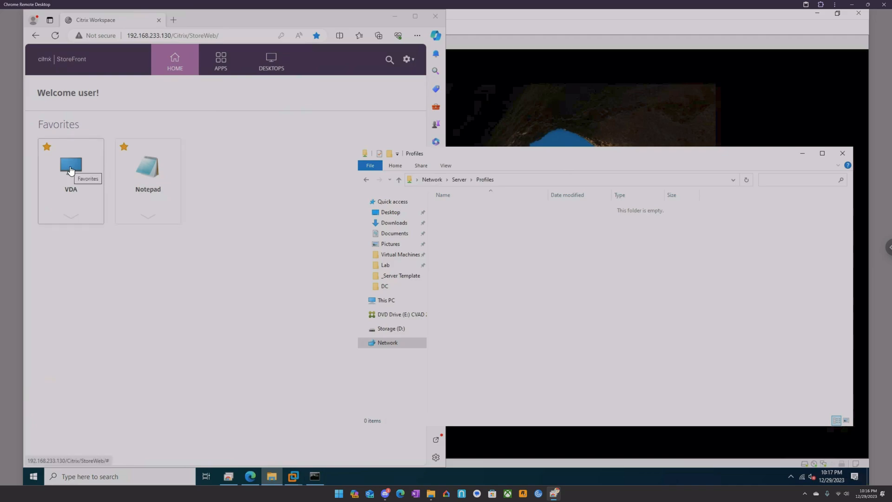
left_click(71, 168)
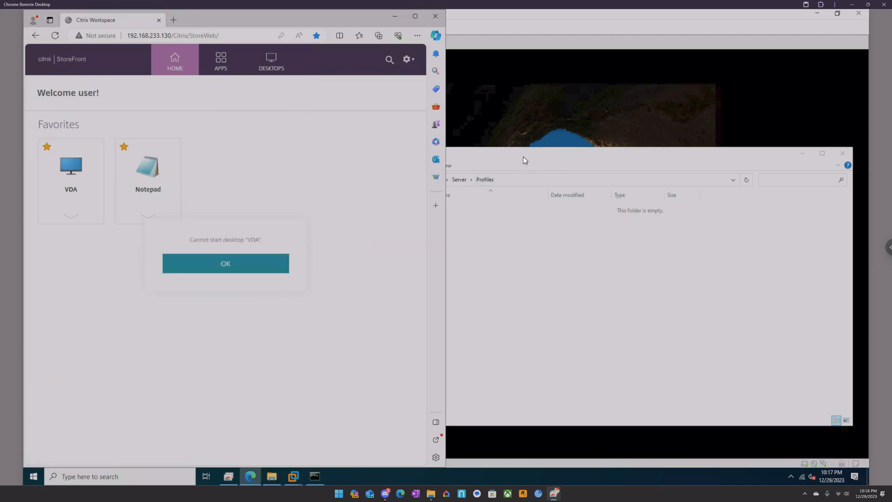
left_click(265, 265)
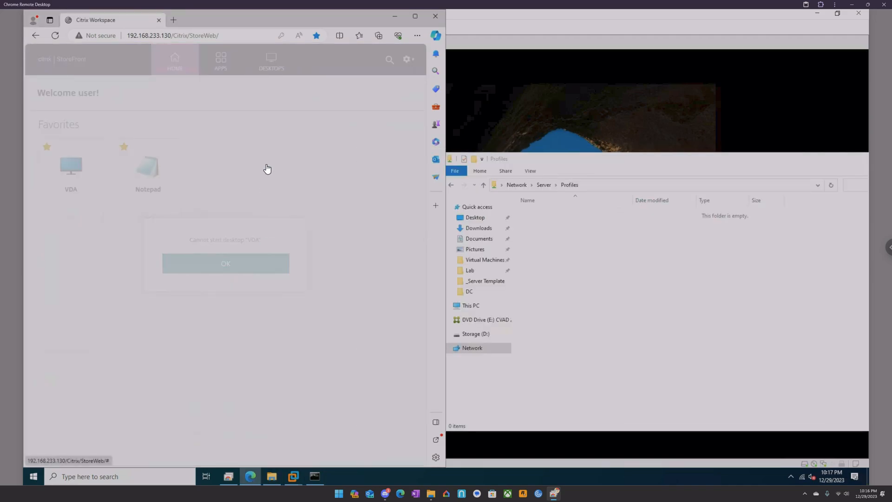
left_click(55, 36)
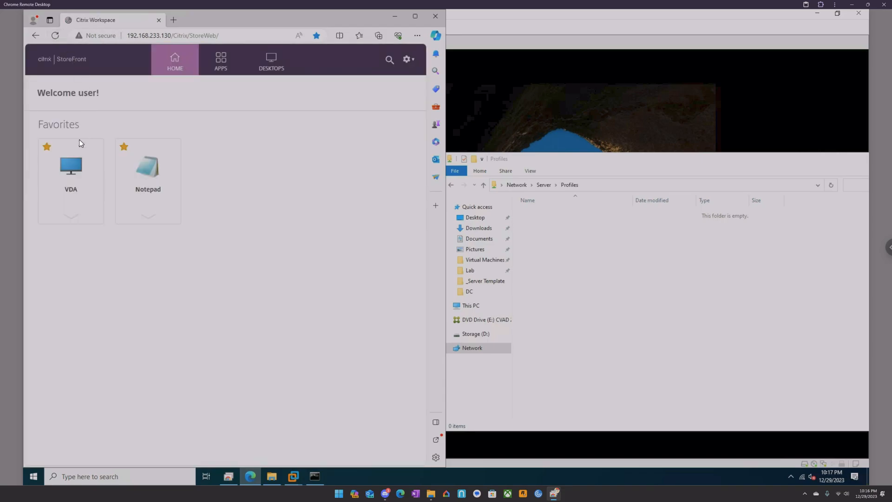
Try to launch the VDA desktop again, and log on to the CITRIX1 virtual machine with the Citrix administrator account's password.
left_click(75, 169)
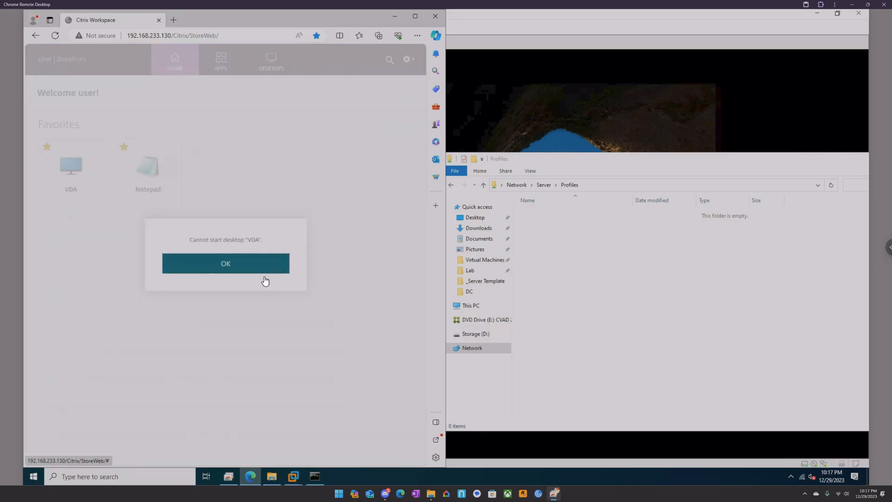
left_click(515, 17)
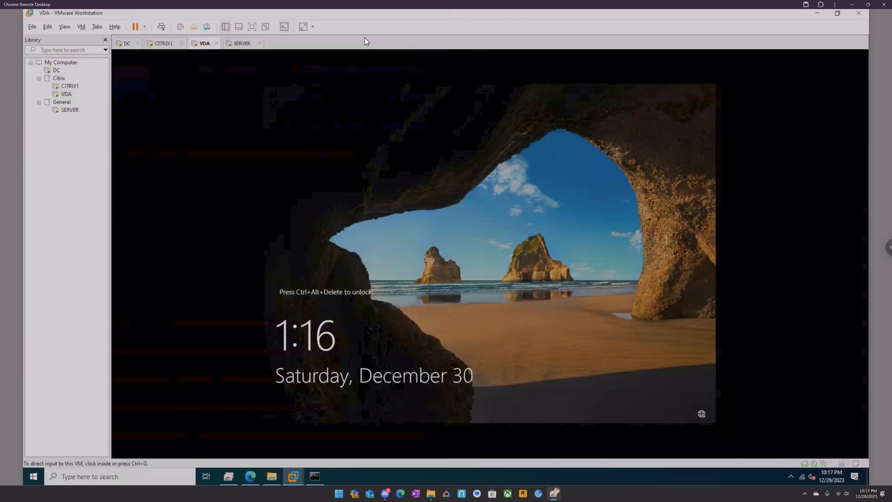
left_click(165, 44)
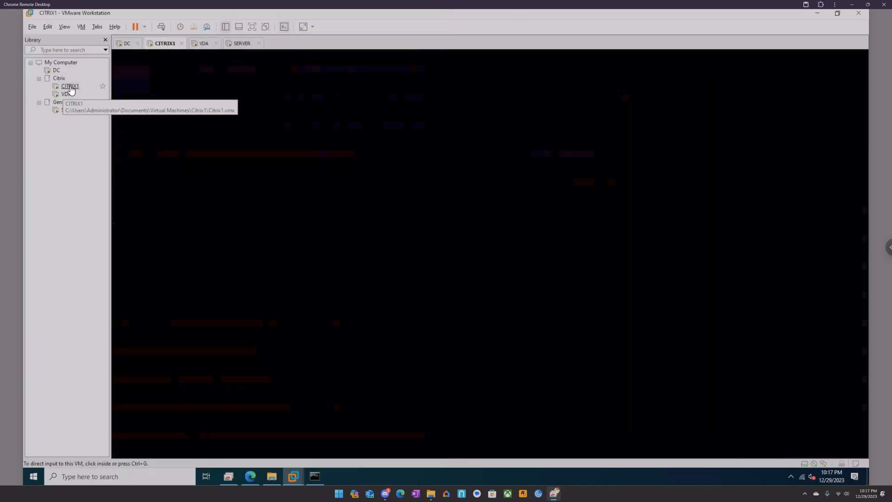
left_click(161, 27)
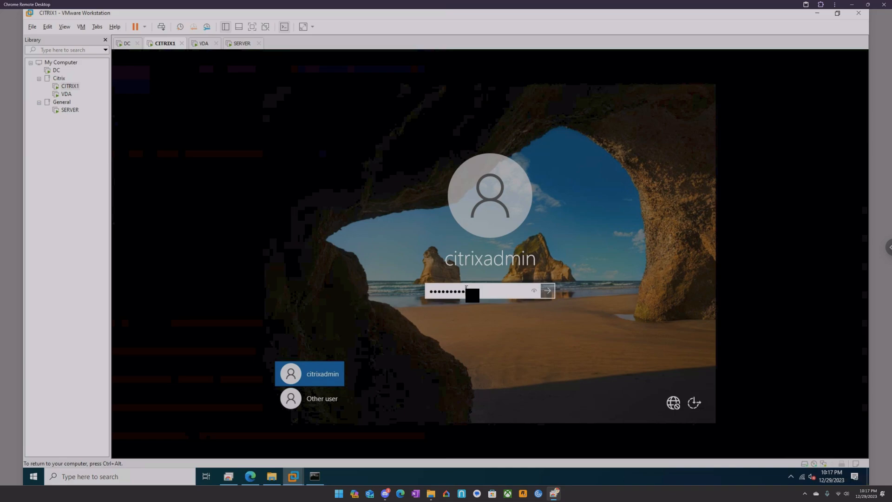
key("Return")
key("Return")
type("*********")
key("Return")
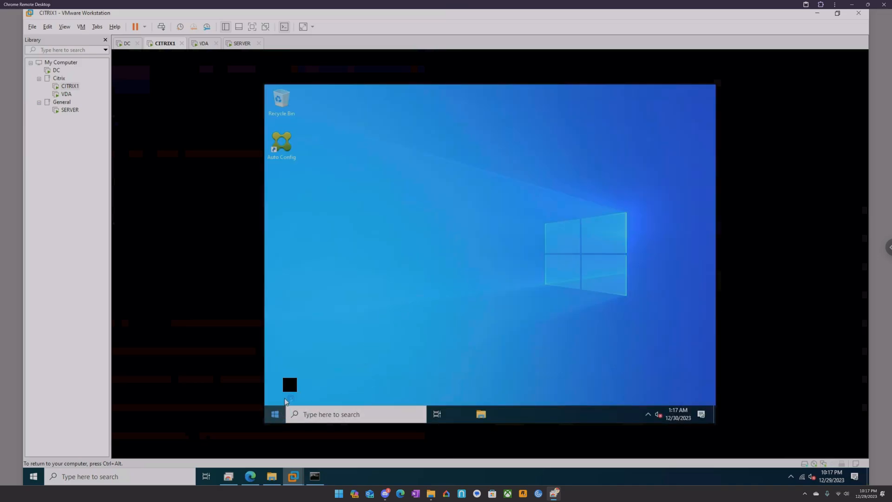
Start Citrix Studio on CITRIX1, allow the Microsoft Management Console to make changes, and close Server Manager.
left_click(275, 413)
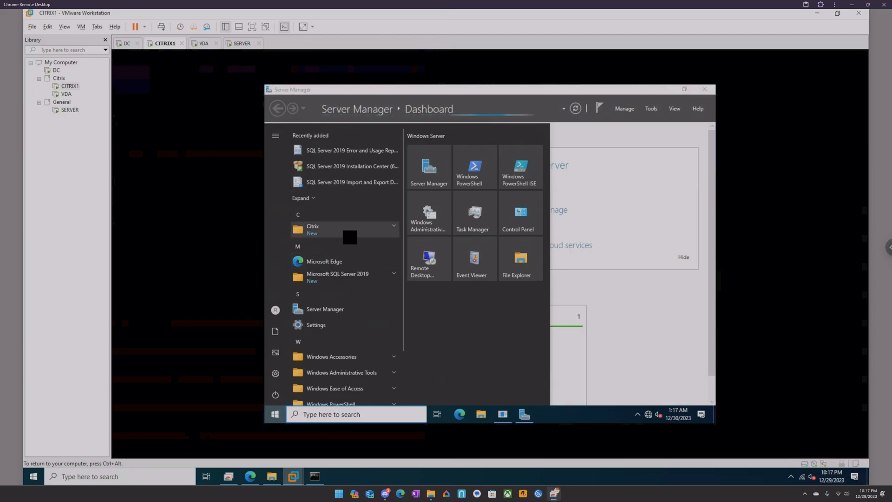
left_click(341, 227)
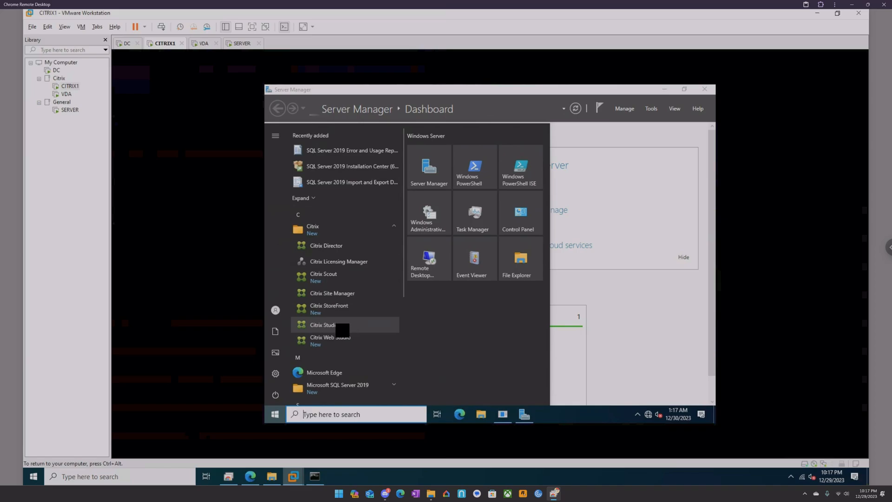
left_click(339, 325)
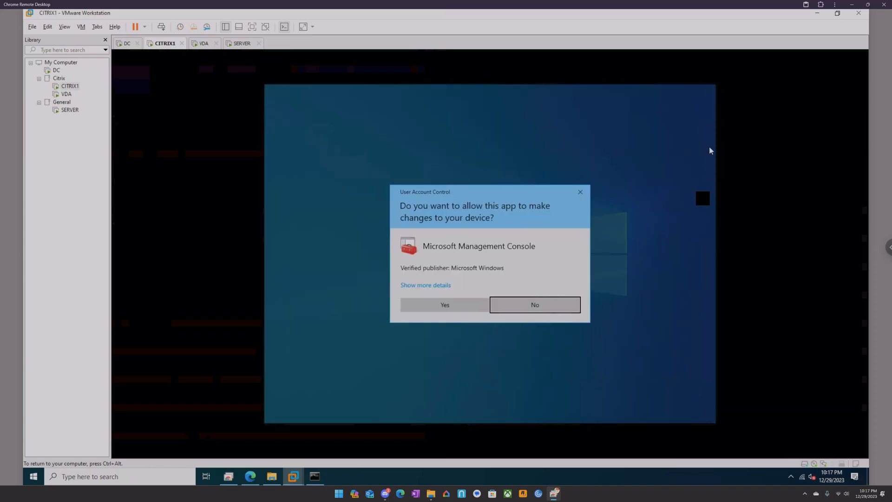
left_click(436, 307)
left_click(704, 89)
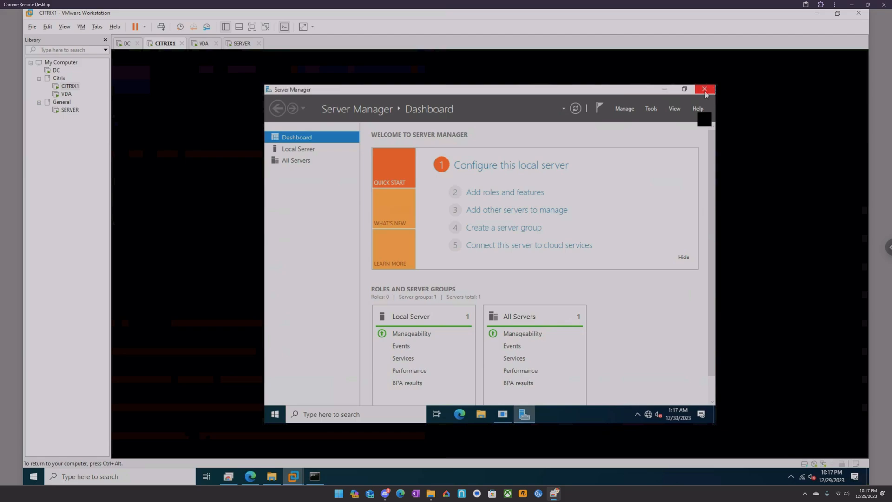
left_click(530, 310)
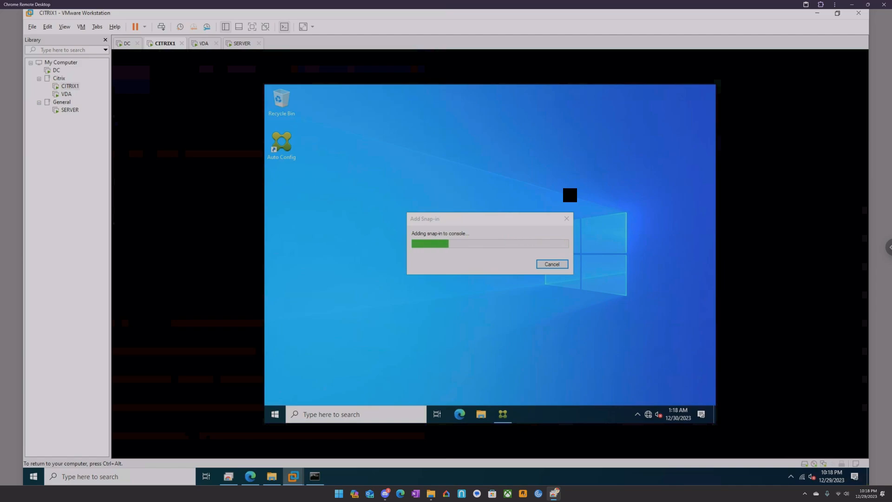
Launch the VDA desktop from the StoreFront favorites in Edge and keep its Desktop Viewer session in windowed mode.
left_click(250, 476)
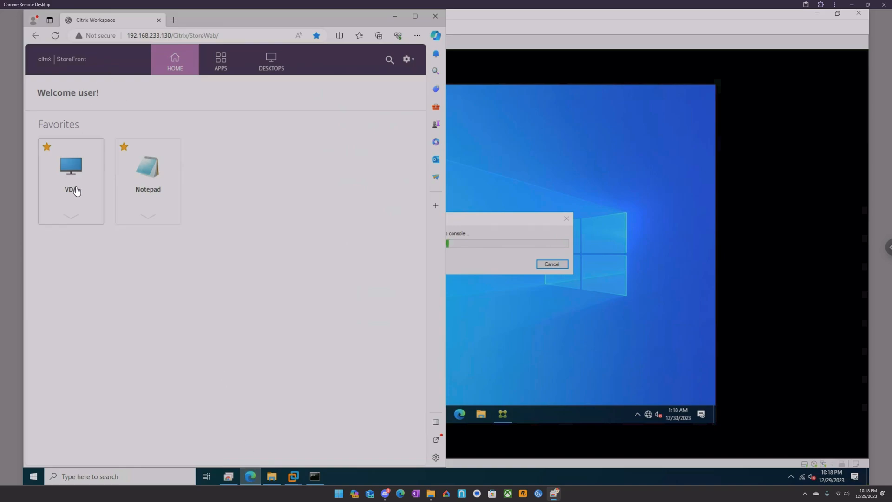
left_click(76, 170)
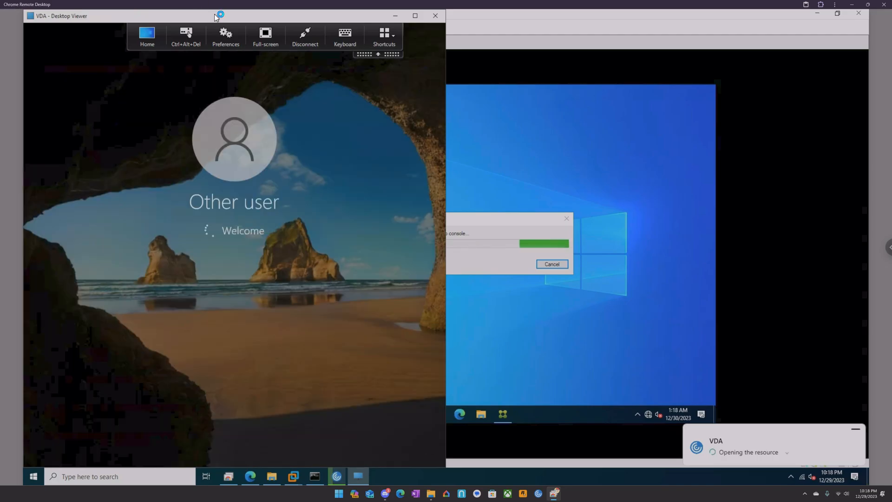
left_click_drag(215, 17, 324, 13)
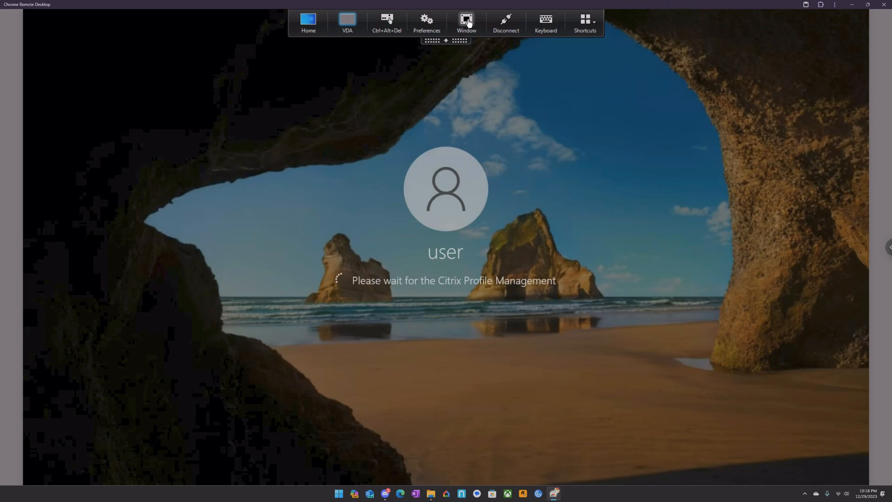
left_click(467, 21)
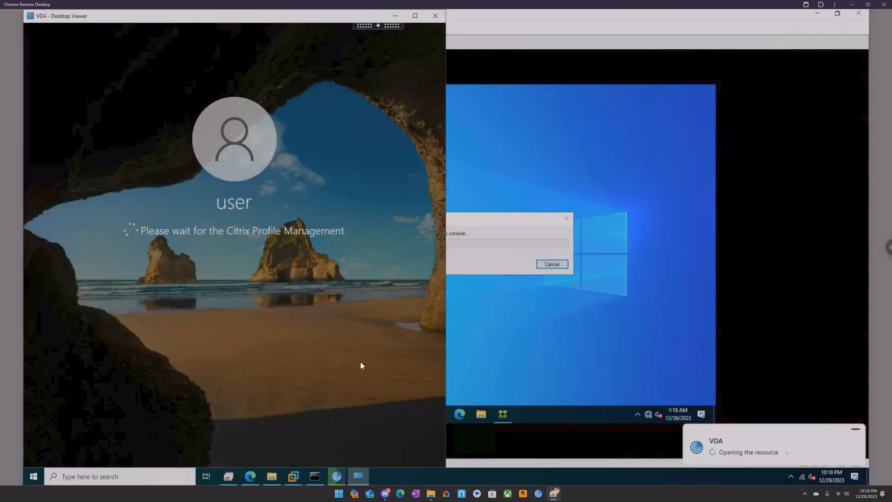
Refresh the Profiles share and examine the ProfileContainer and ProfileContainer_RW disk images under user\ProfileContainer\Win2022.
left_click(272, 476)
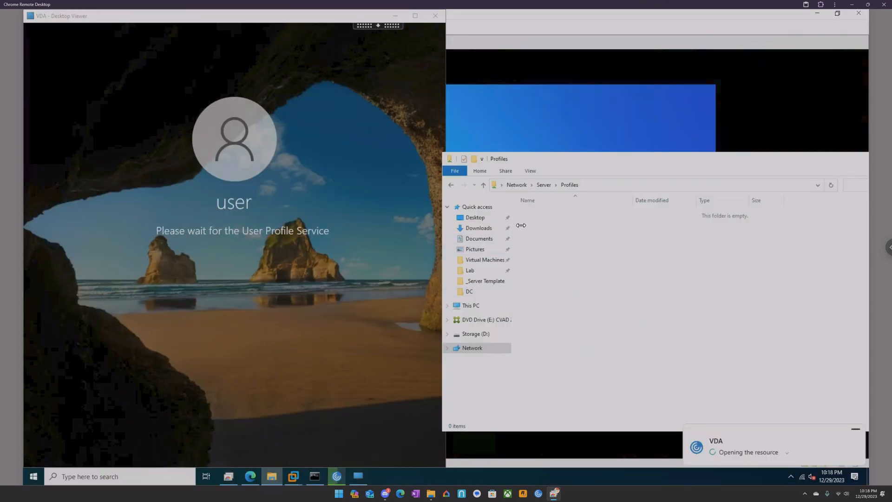
left_click(832, 185)
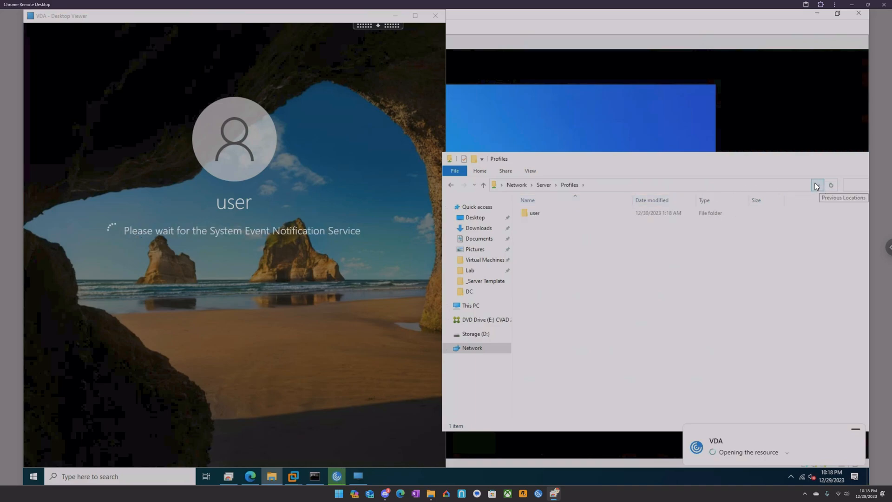
double_click(545, 214)
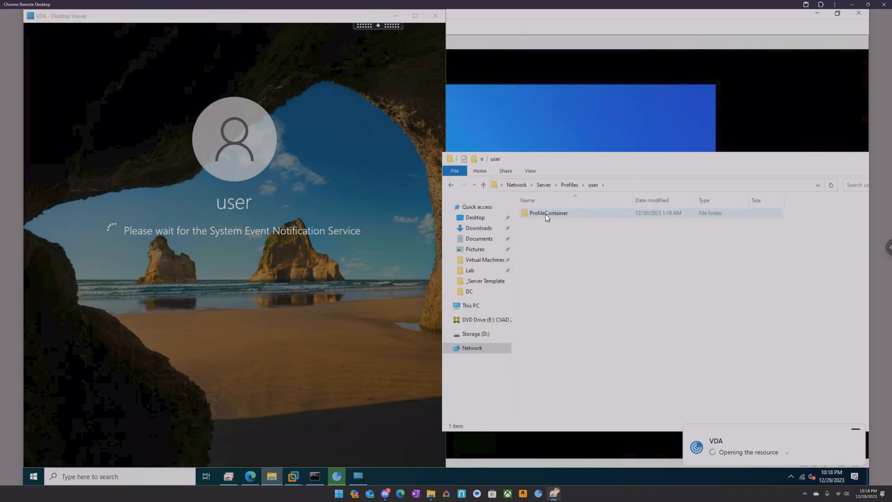
double_click(545, 213)
double_click(545, 214)
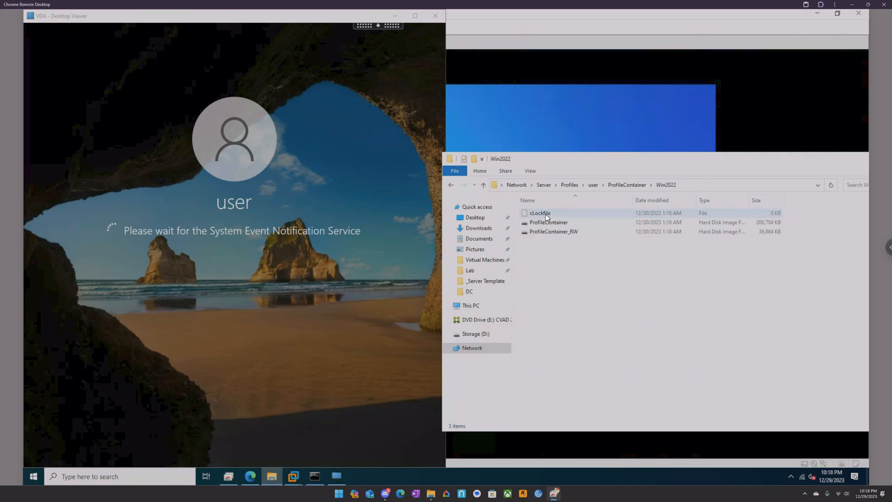
left_click(550, 222)
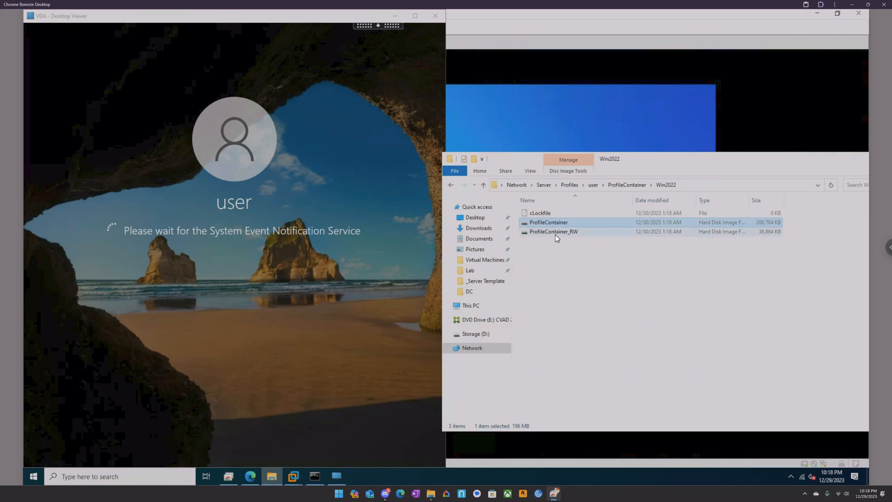
left_click(556, 232)
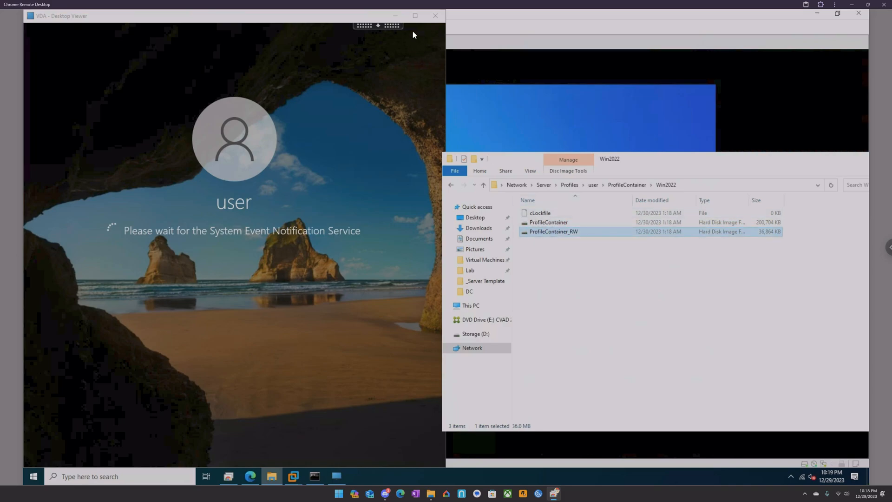
Check the VDA session's logon progress in Desktop Viewer, and look at the CITRIX1 and VDA virtual machines.
left_click(396, 16)
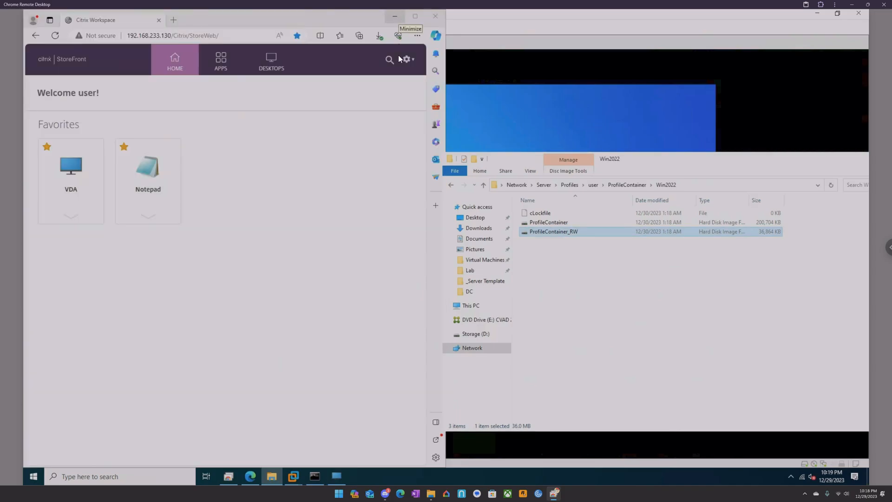
left_click(336, 475)
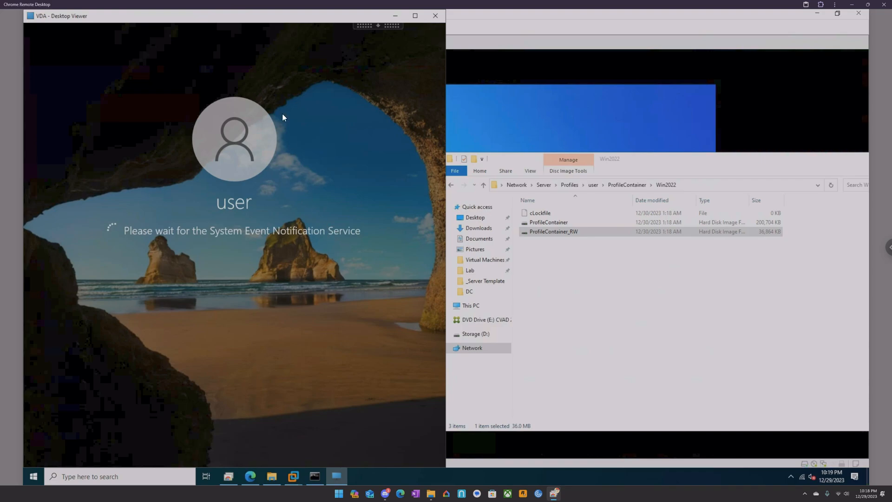
left_click(371, 29)
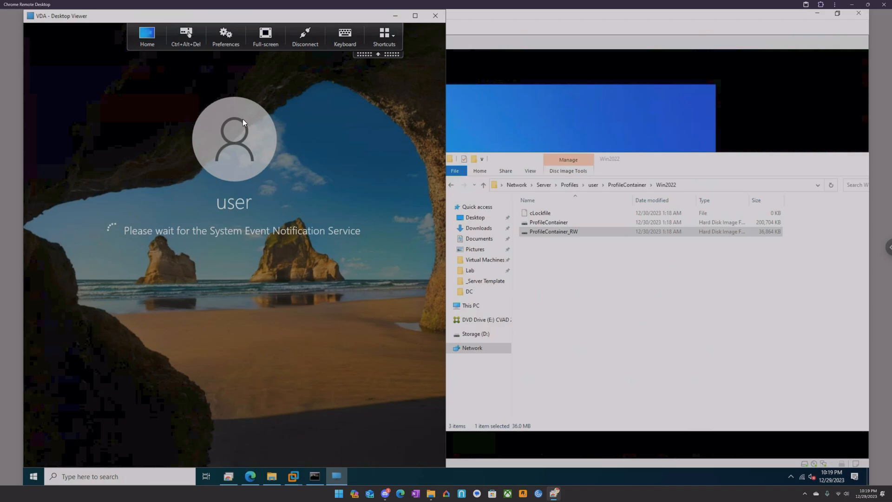
left_click(627, 162)
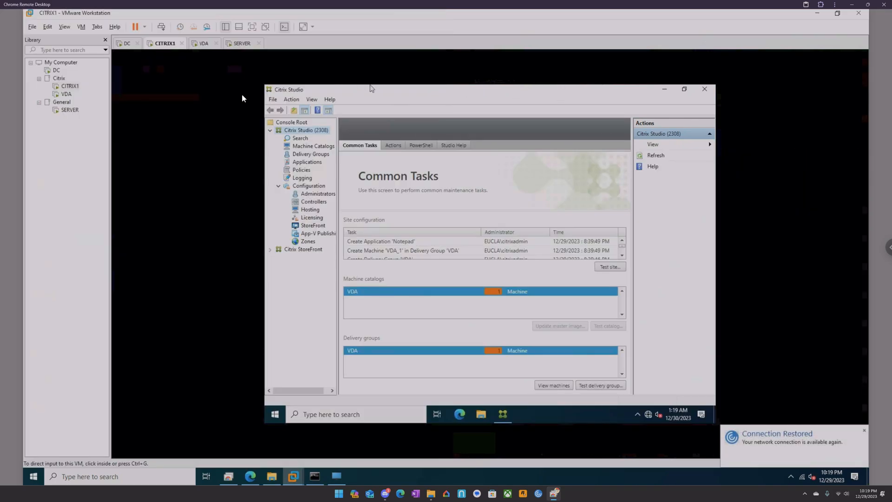
left_click(202, 45)
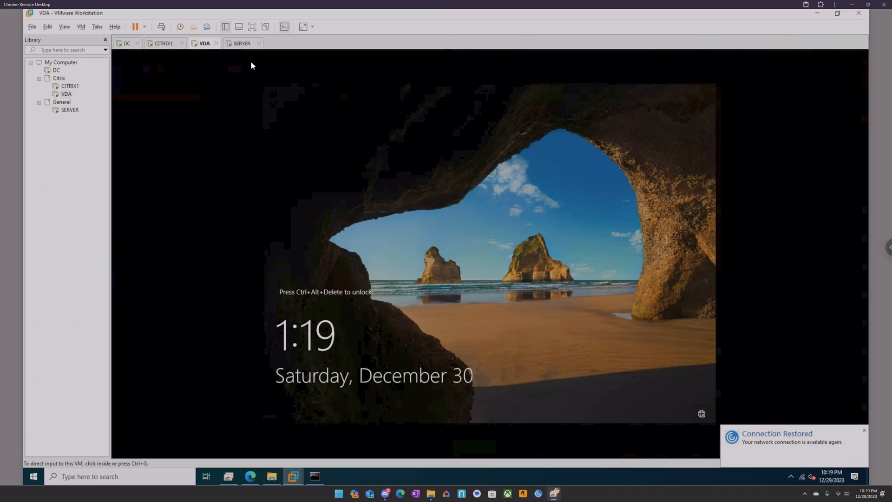
Try to launch the VDA desktop from StoreFront again, and request a restart of that desktop.
left_click(250, 474)
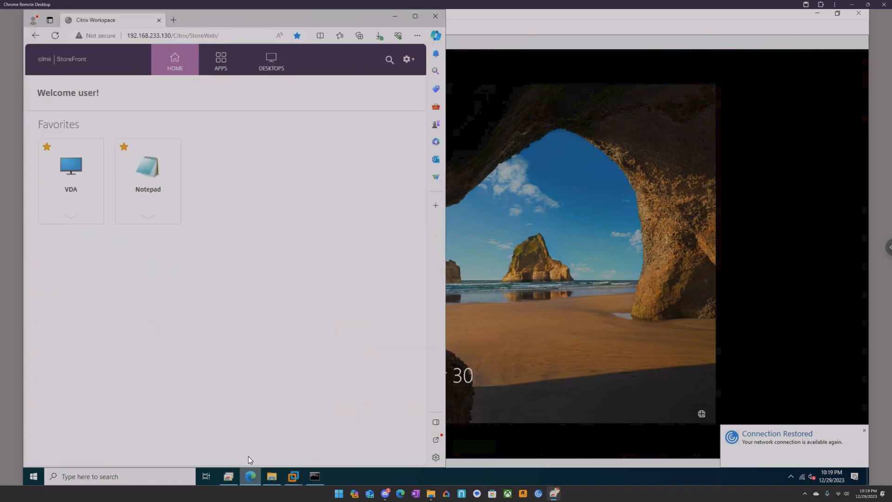
left_click(77, 168)
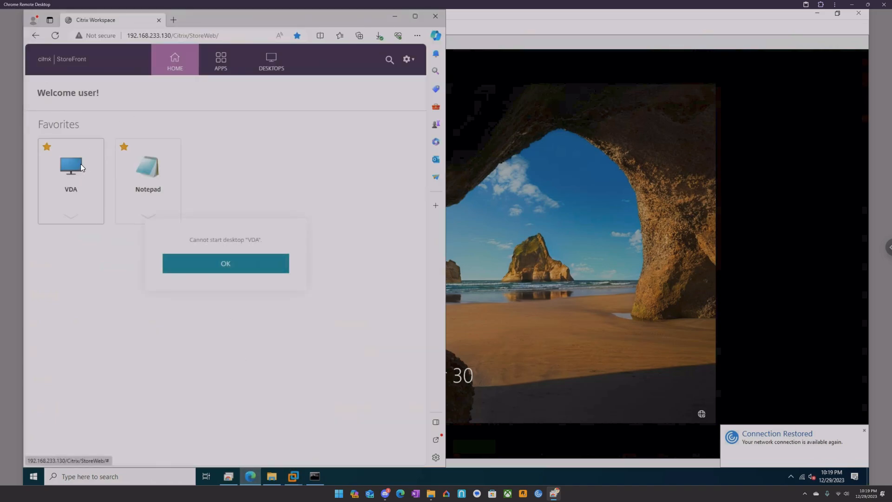
left_click(227, 267)
left_click(72, 220)
left_click(73, 302)
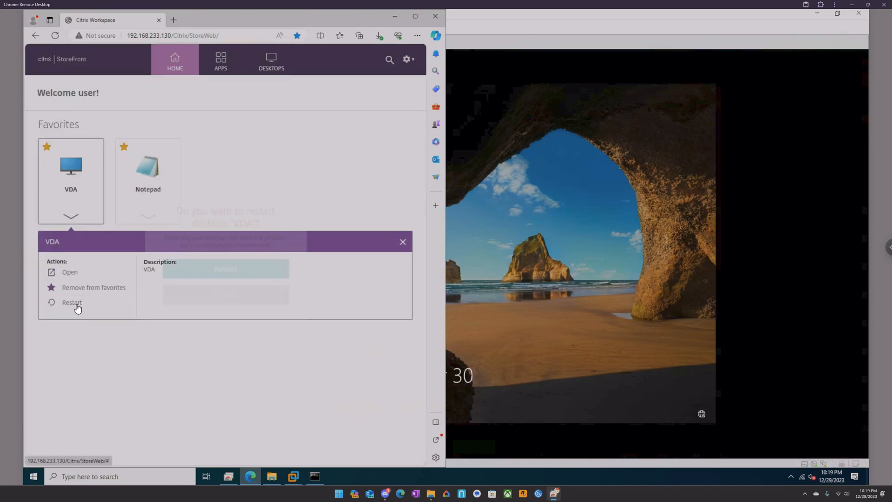
left_click(231, 267)
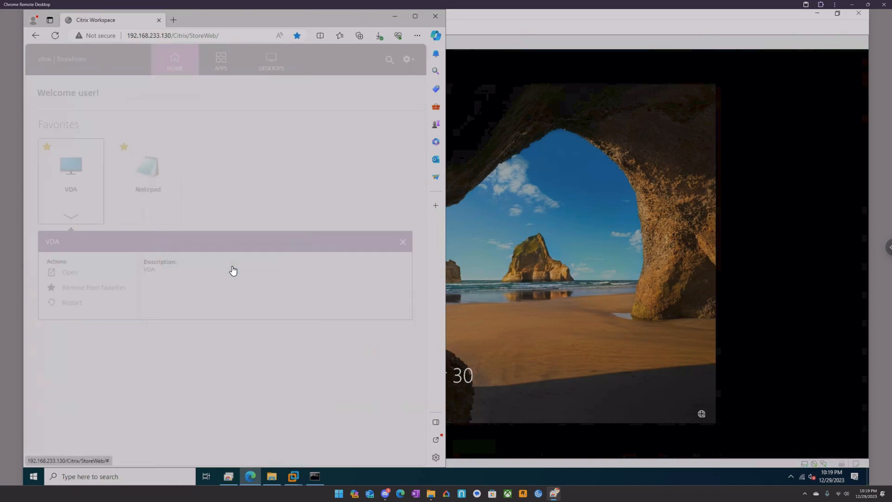
left_click(232, 268)
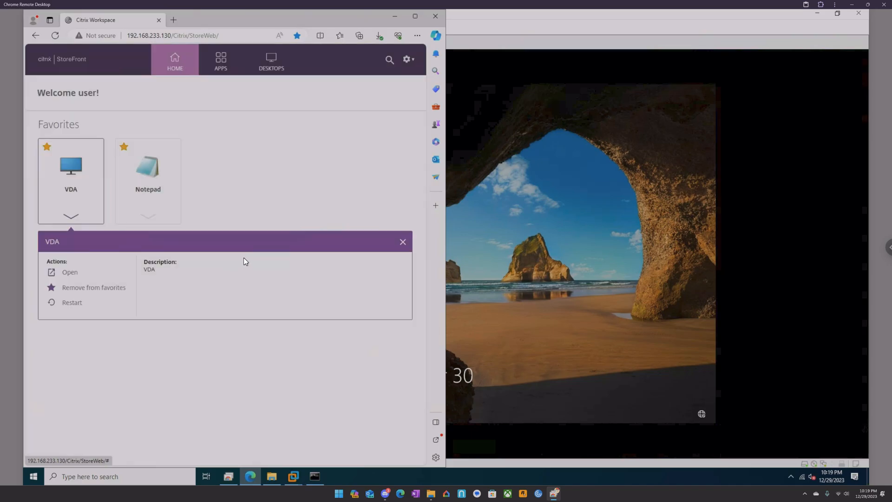
Show the Machine Catalogs in Citrix Studio on the CITRIX1 virtual machine.
left_click(545, 18)
left_click(167, 44)
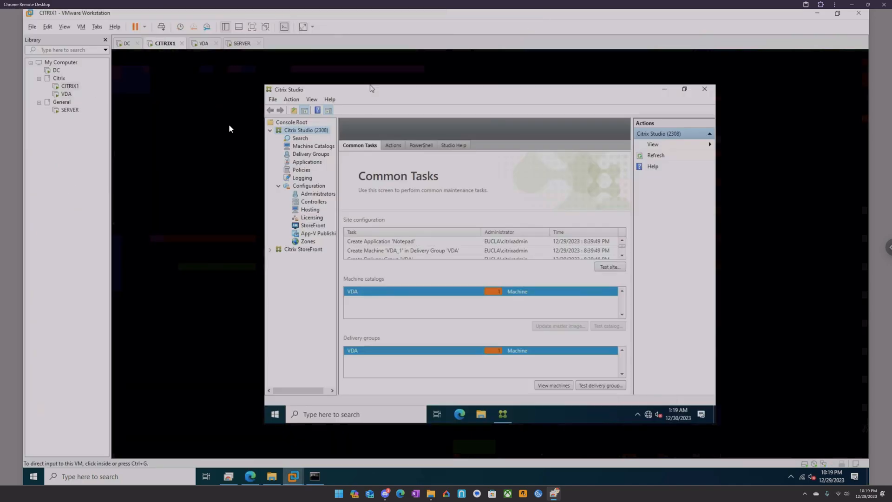
left_click(313, 146)
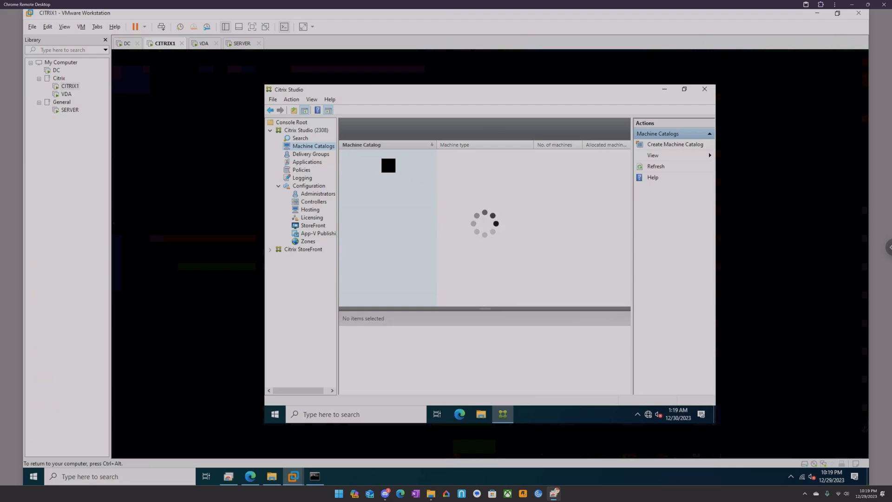
Compare the ProfileContainer and ProfileContainer_RW disk images in the Win2022 share folder while Citrix Studio loads the machine catalogs.
left_click(272, 476)
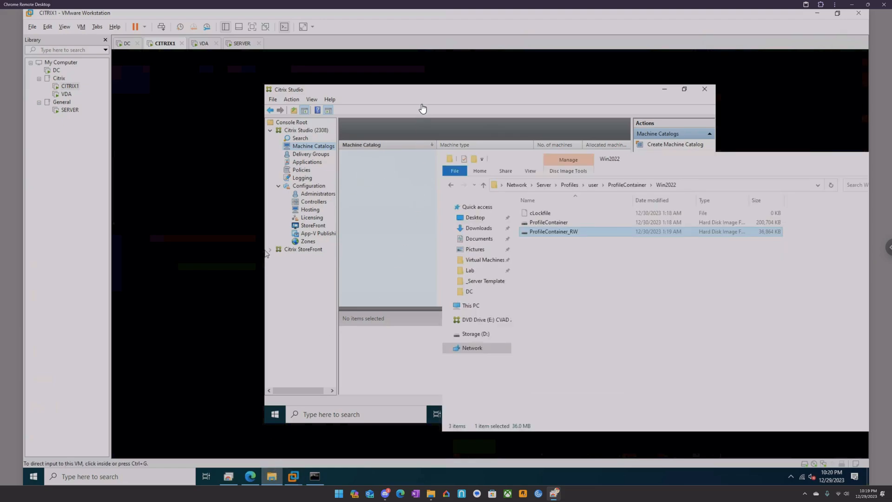
left_click(422, 108)
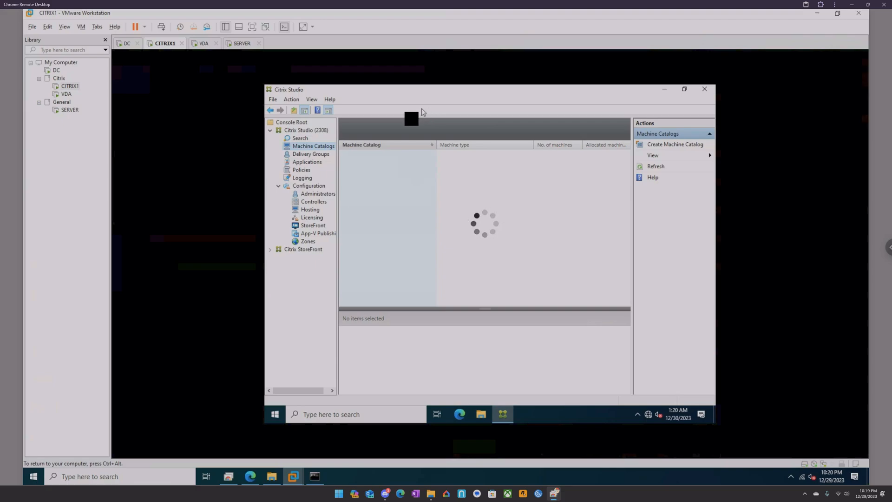
key("ctrl+alt")
left_click(272, 476)
left_click(562, 223)
left_click(561, 231)
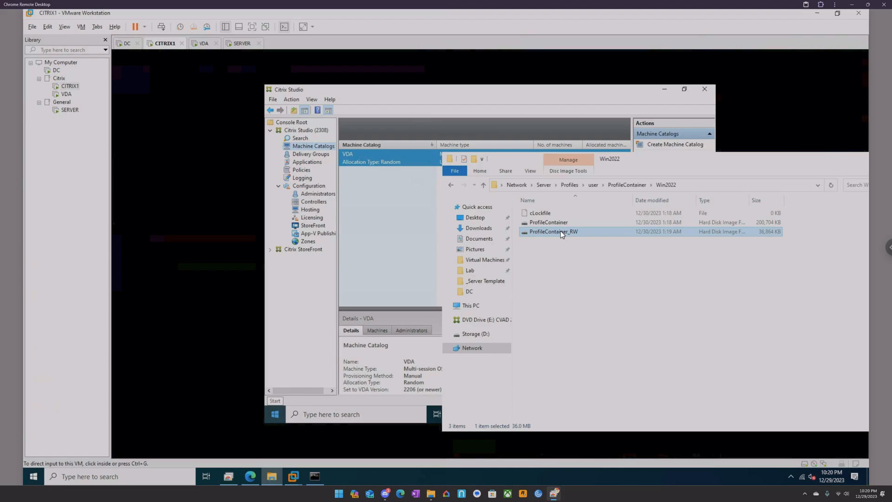
Permanently delete the ProfileContainer_RW disk image from the Win2022 share folder.
key("shift+Delete")
key("Return")
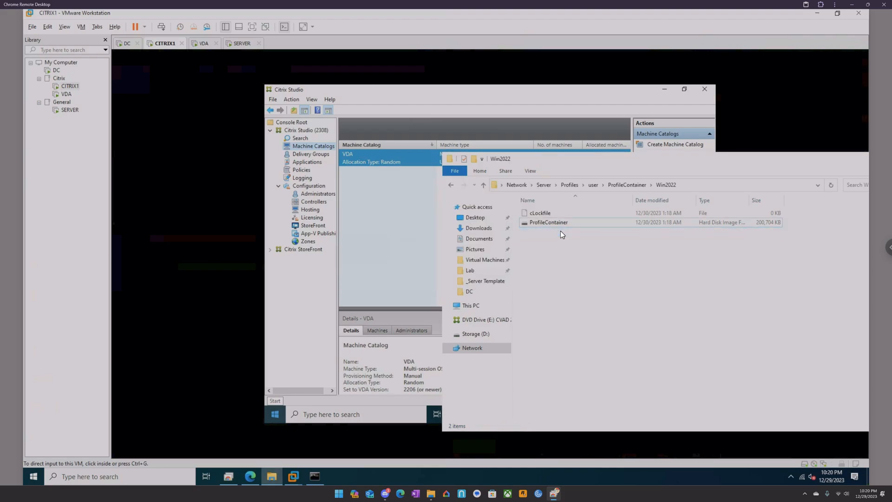
List the machines in the VDA catalog in Citrix Studio and check which actions are available for VDA.eucla.local.
left_click(391, 192)
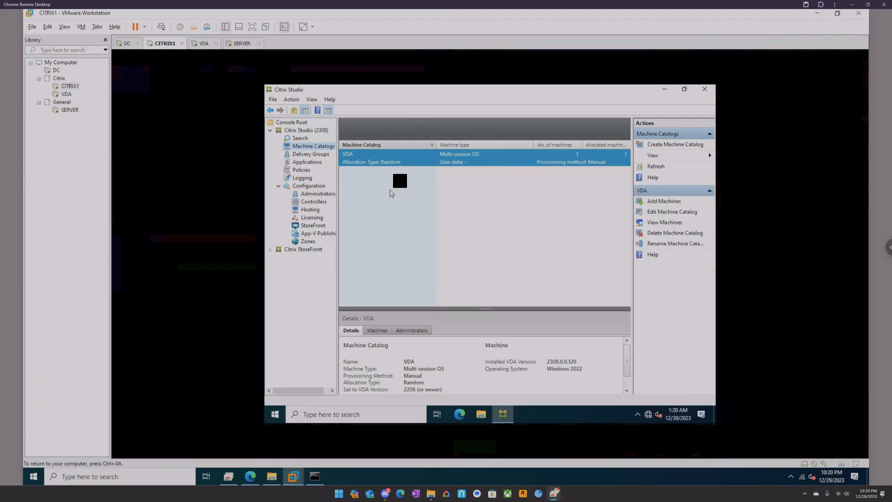
double_click(403, 163)
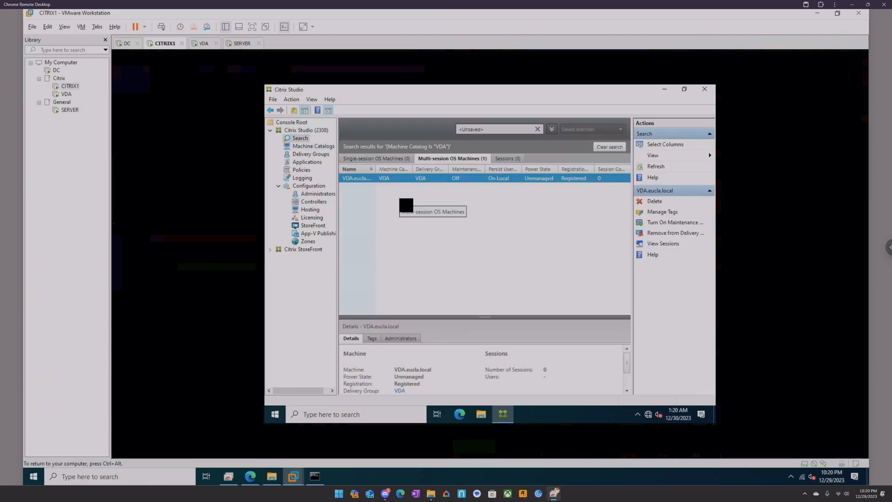
right_click(361, 178)
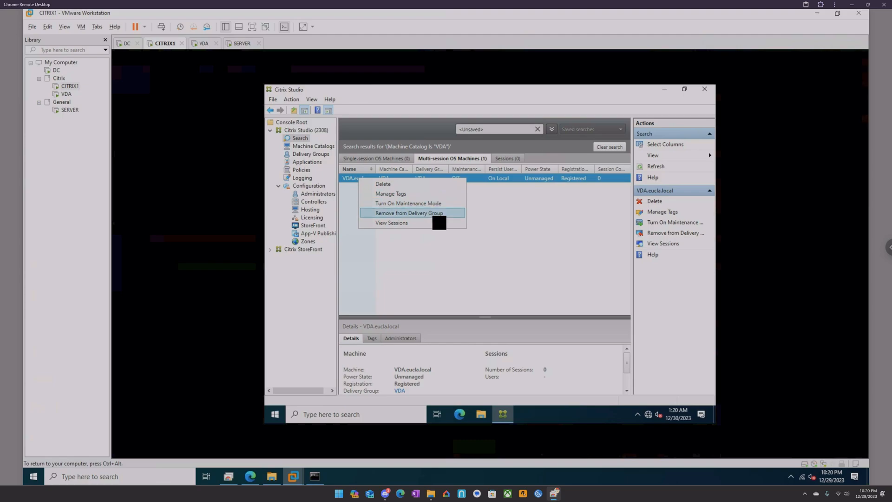
right_click(487, 179)
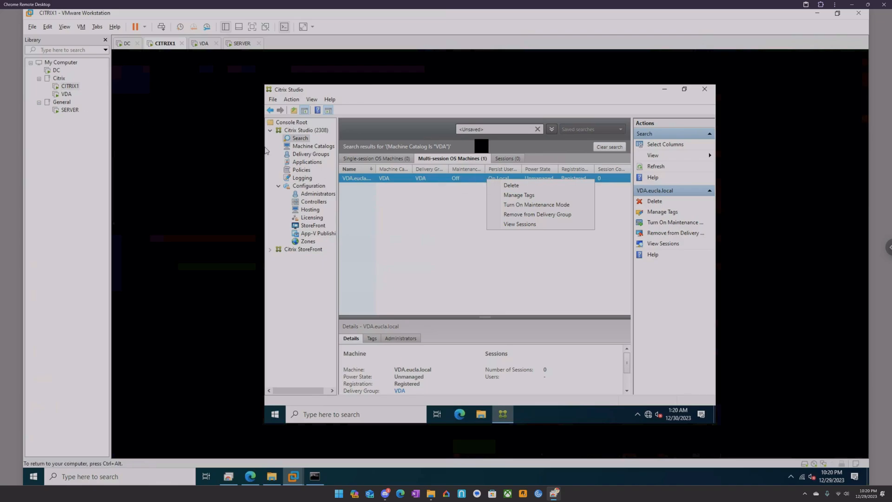
left_click(412, 231)
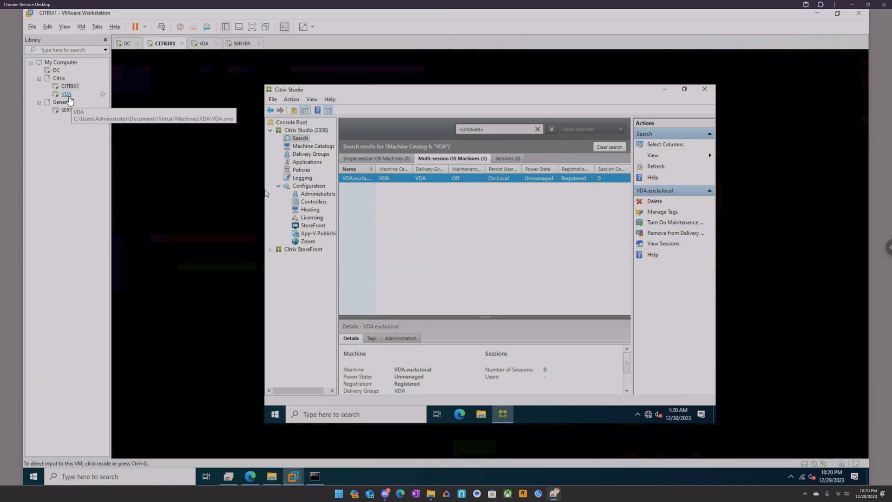
Check the VDA virtual machine's console, and launch the VDA desktop from StoreFront.
left_click(67, 95)
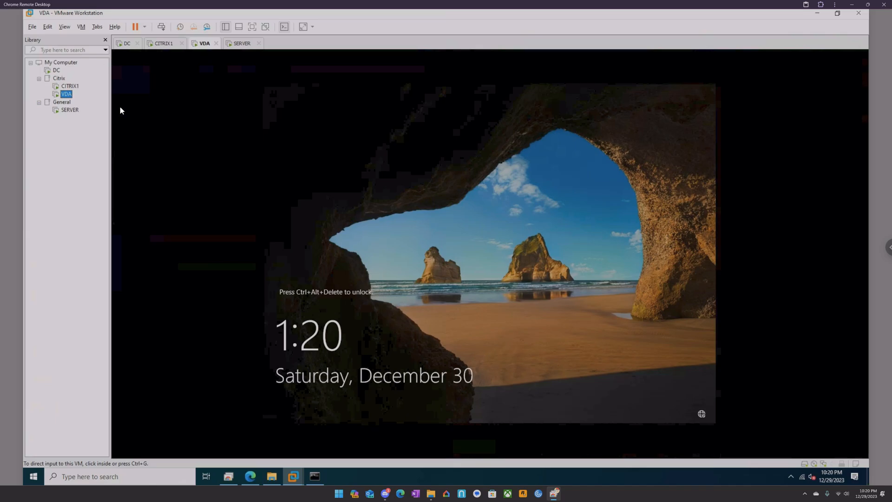
left_click(250, 476)
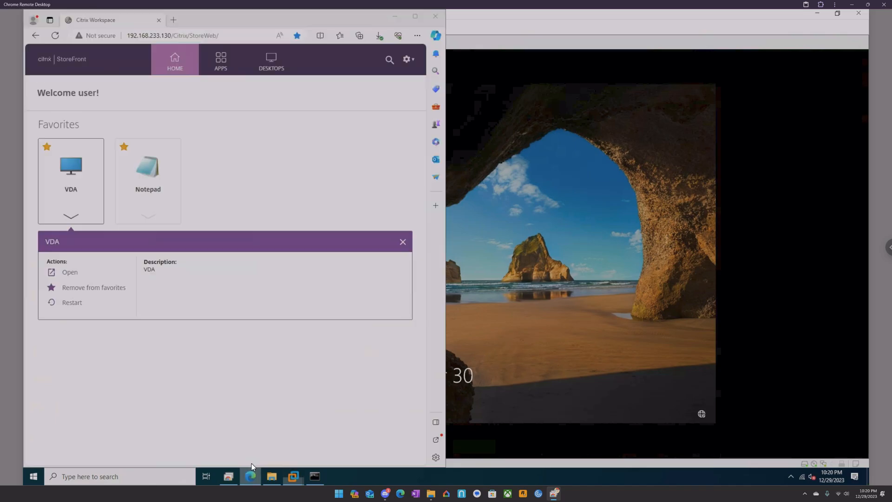
left_click(73, 171)
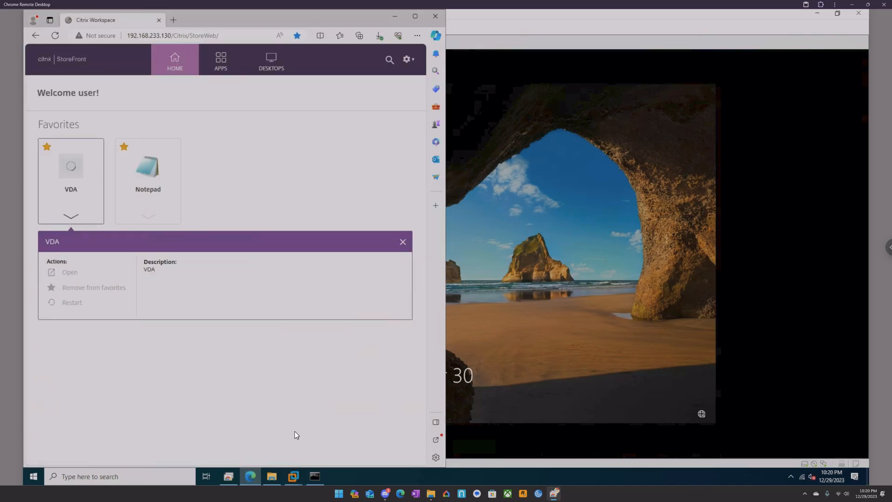
Check the Win2022 share folder and the VDA virtual machine while testing the Start menu in the VDA session.
left_click(272, 474)
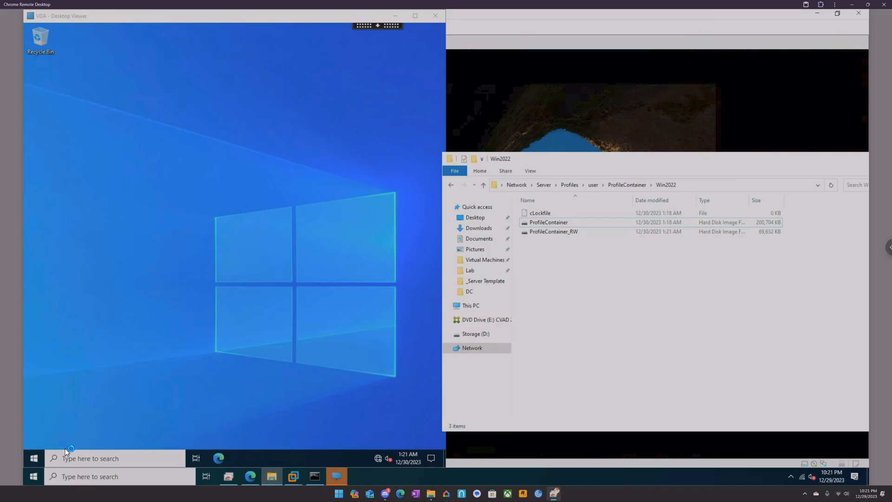
left_click(35, 459)
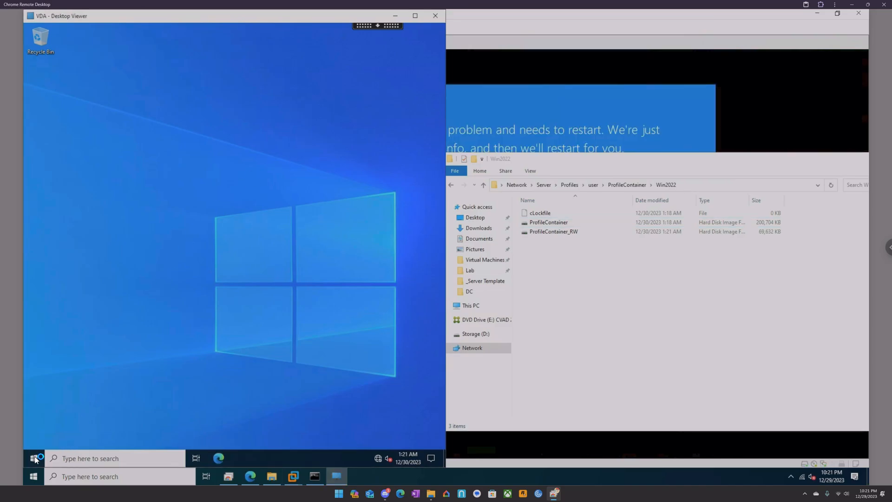
left_click(545, 24)
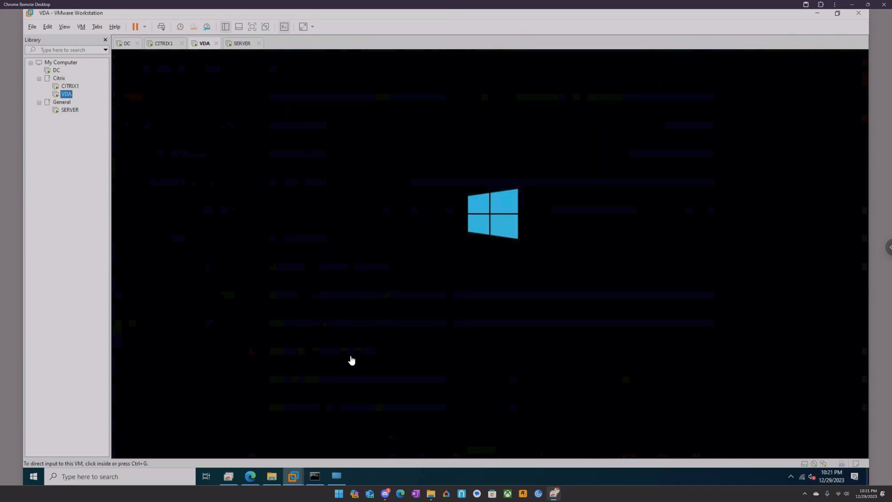
Try to delete the ProfileContainer_RW disk image from the Win2022 share folder, retrying several times before giving up.
left_click(272, 476)
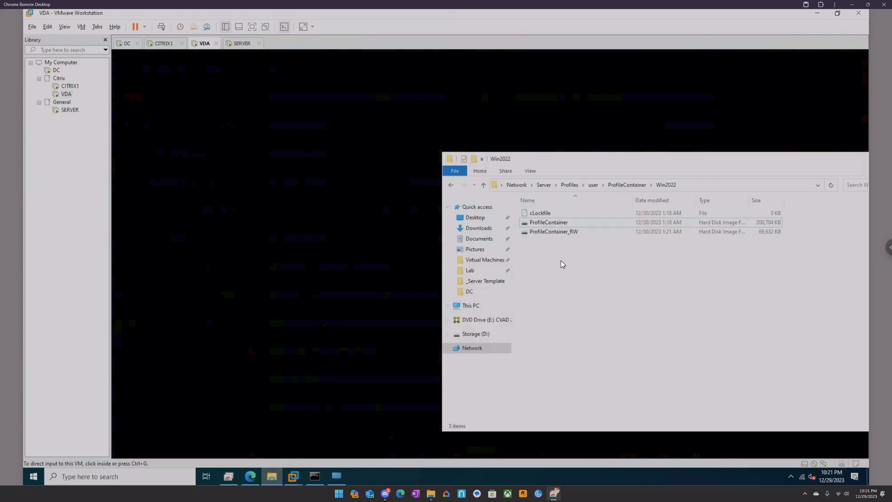
left_click(563, 234)
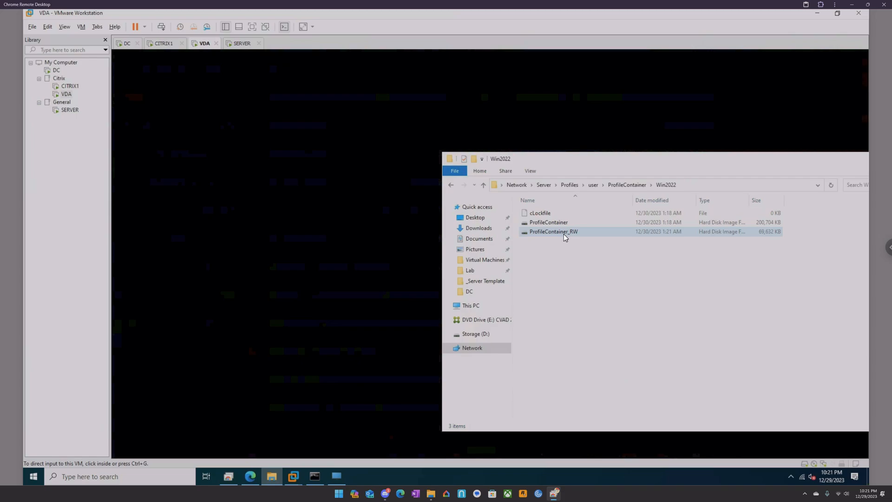
left_click(561, 231)
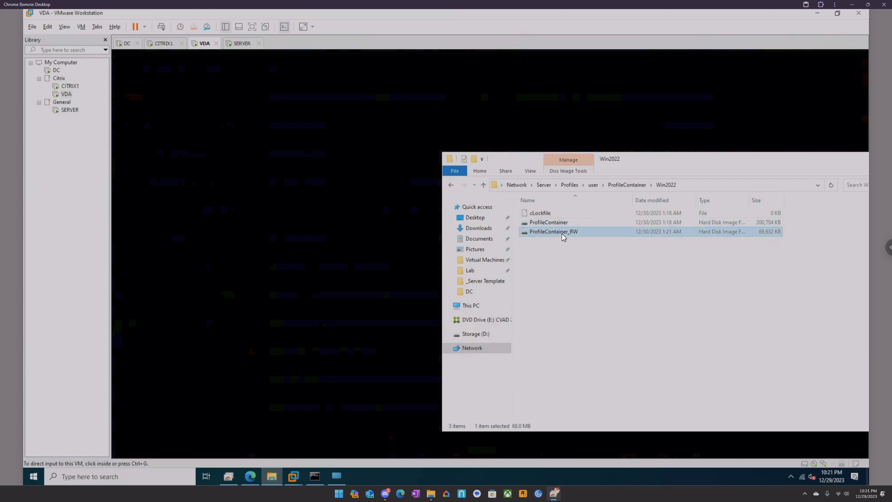
key("Delete")
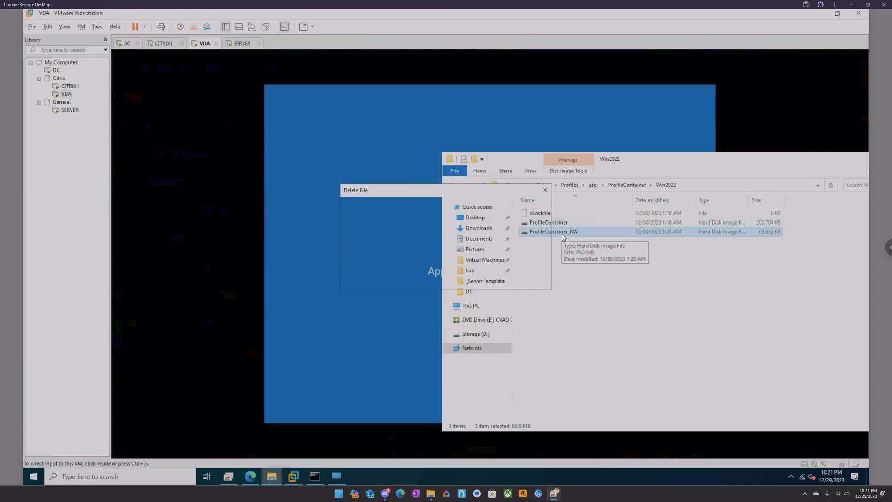
key("Return")
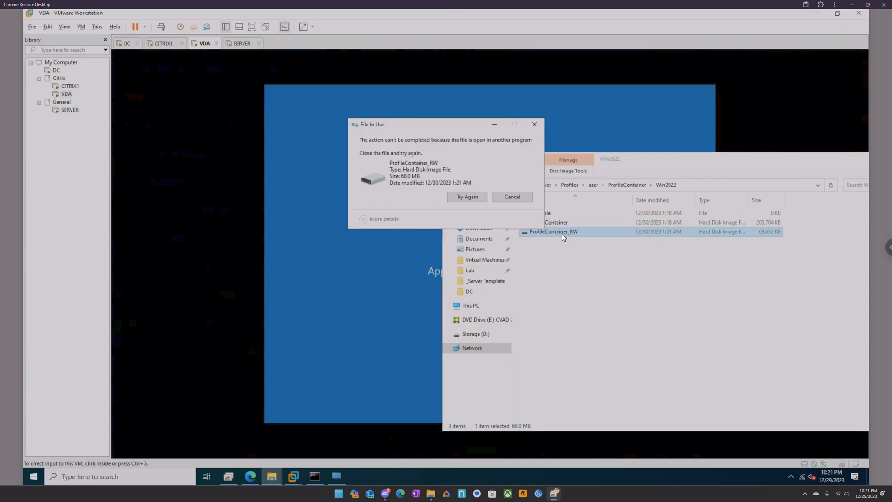
left_click(472, 199)
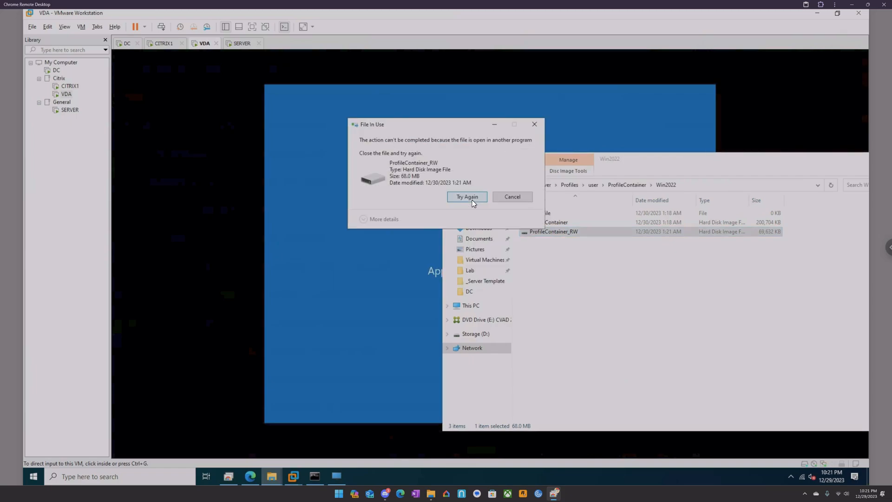
left_click_drag(457, 126, 606, 258)
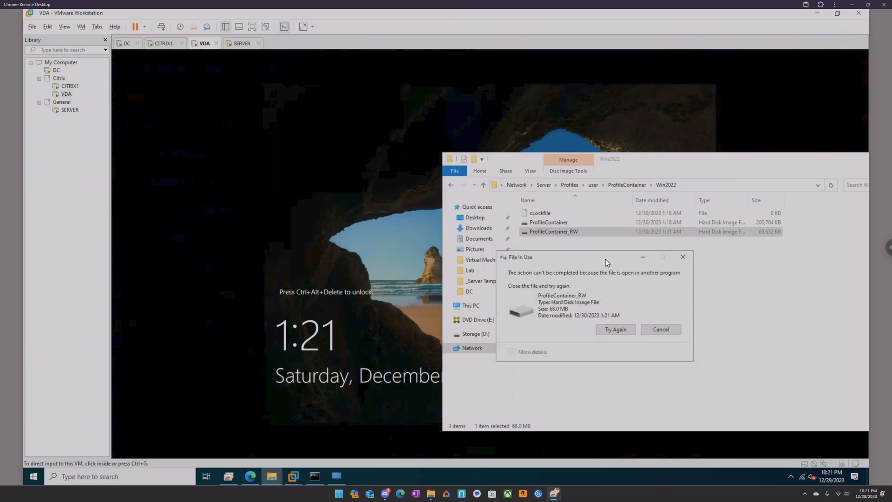
left_click(616, 330)
left_click(617, 330)
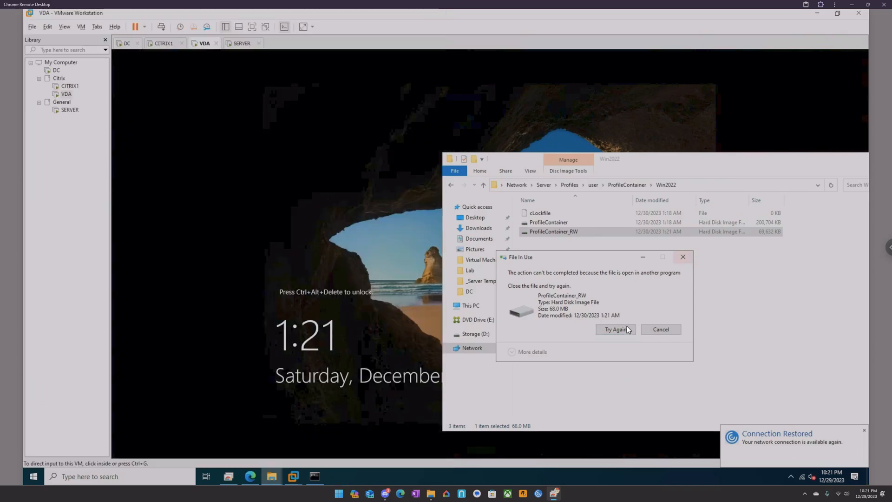
left_click(621, 330)
left_click(682, 257)
Try to launch the VDA desktop from StoreFront while keeping the Chrome Remote Desktop sharing active.
left_click(250, 476)
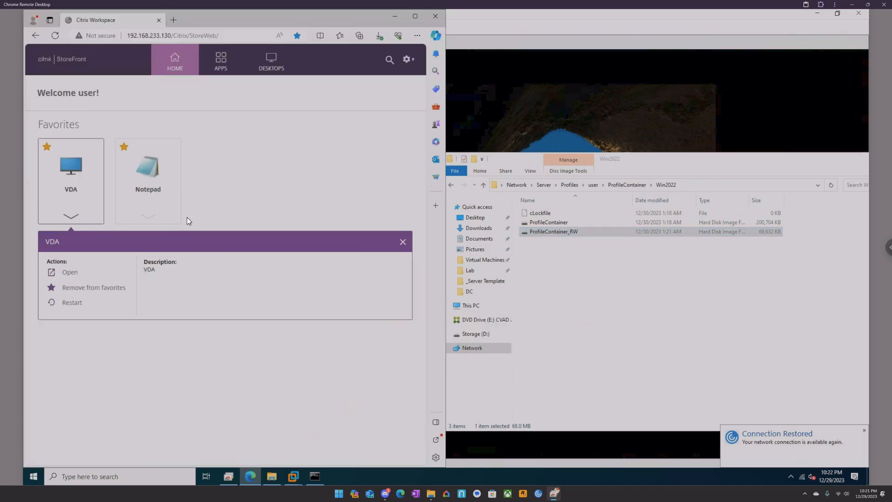
left_click(70, 179)
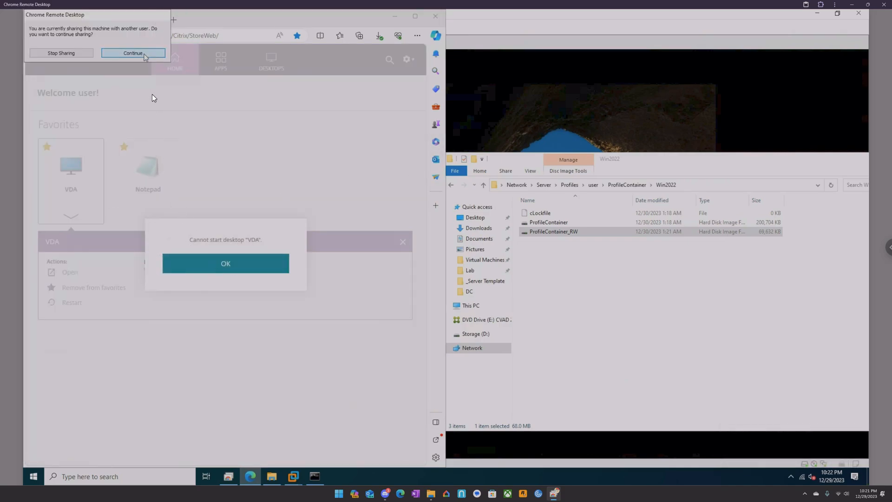
left_click(145, 52)
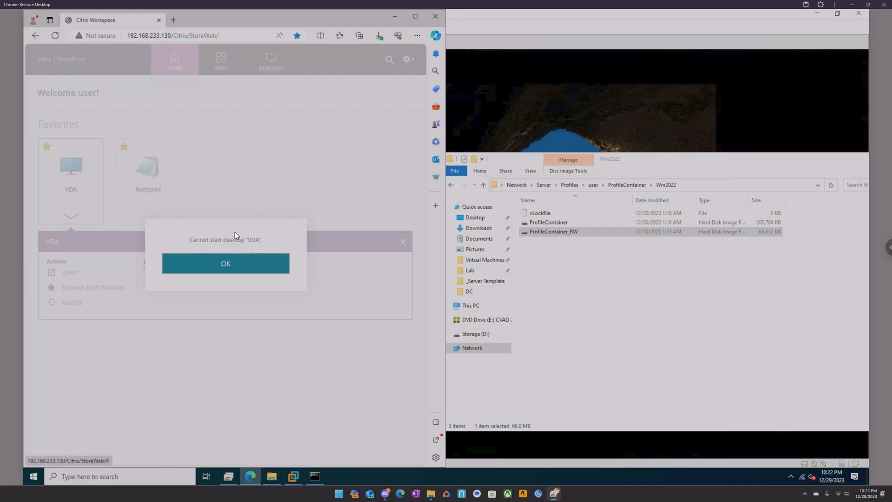
left_click(238, 272)
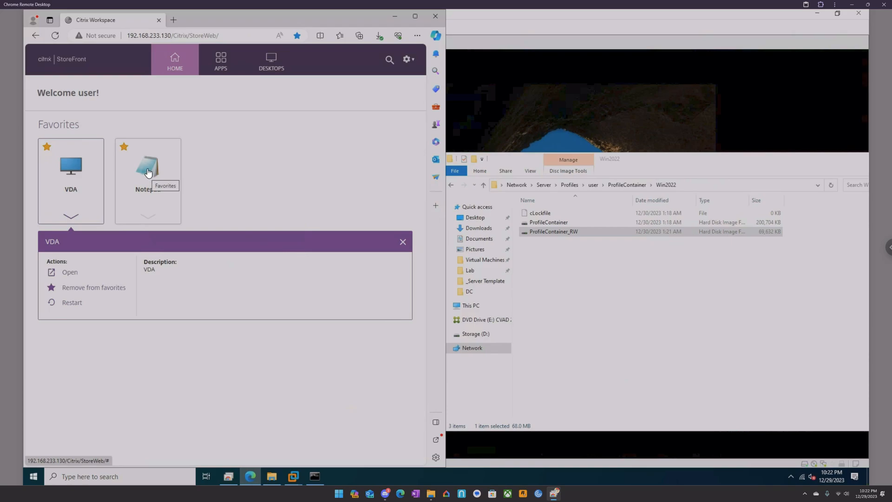
Delete the recreated ProfileContainer_RW disk image from the Win2022 share folder.
left_click(559, 232)
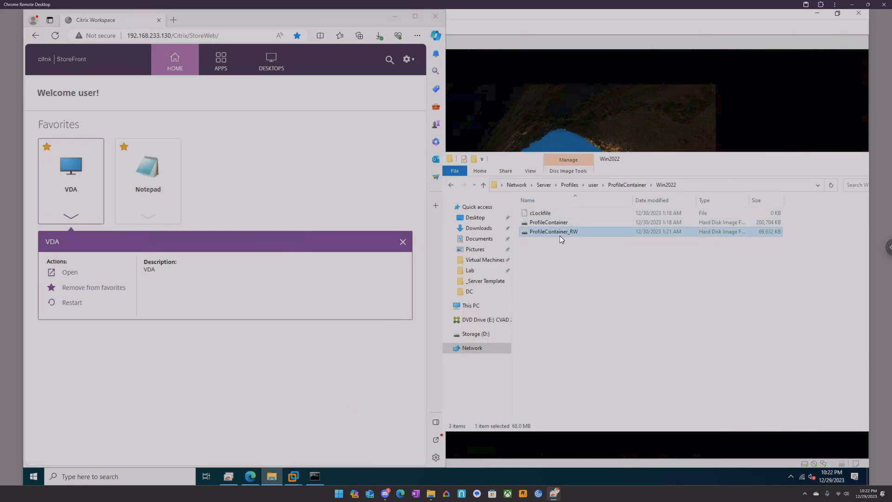
key("Delete")
key("Return")
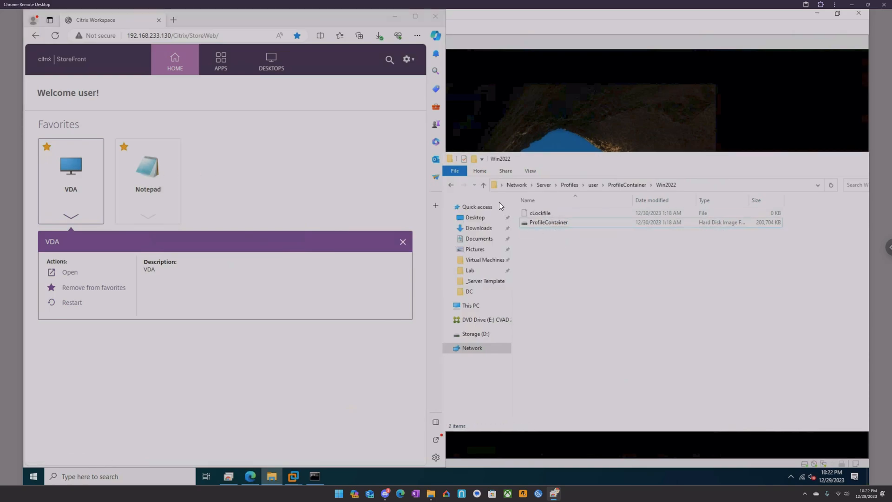
Try to launch the Notepad published application from StoreFront.
left_click(149, 169)
left_click(232, 265)
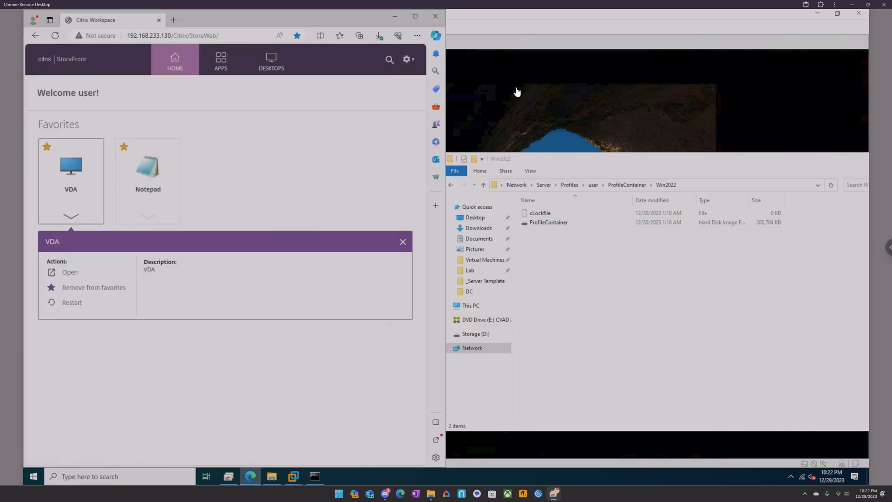
Check the registration state of VDA.eucla.local in Citrix Studio on CITRIX1, refreshing the machine search repeatedly.
left_click(507, 20)
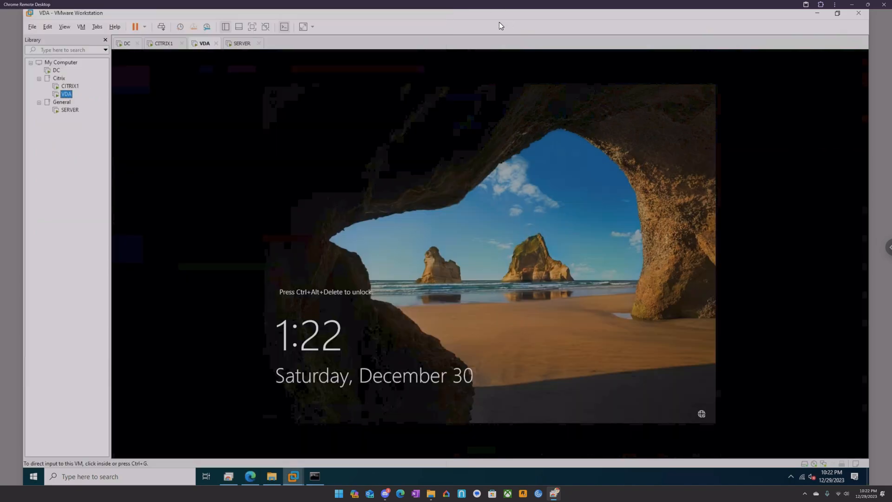
left_click(164, 44)
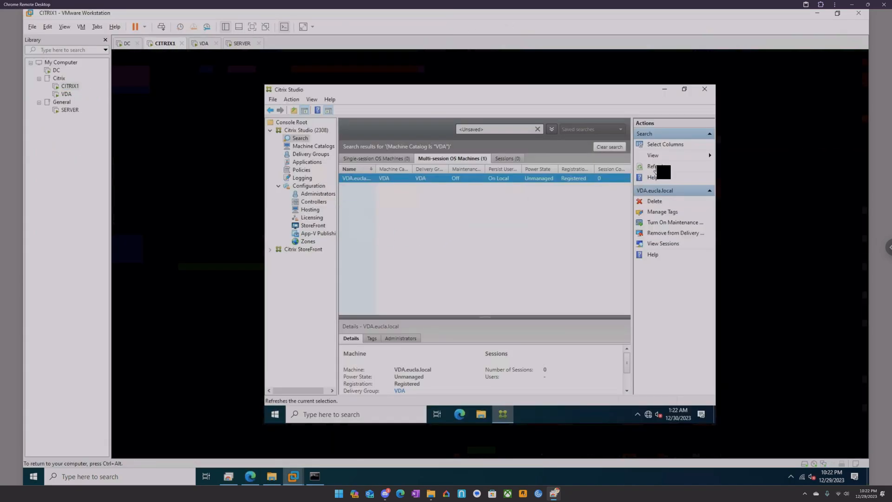
left_click(655, 170)
left_click(657, 166)
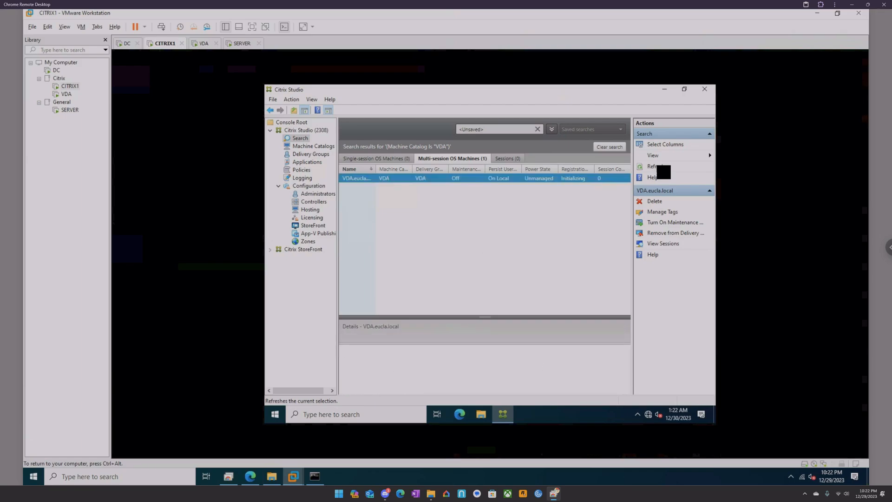
left_click(656, 167)
left_click(654, 167)
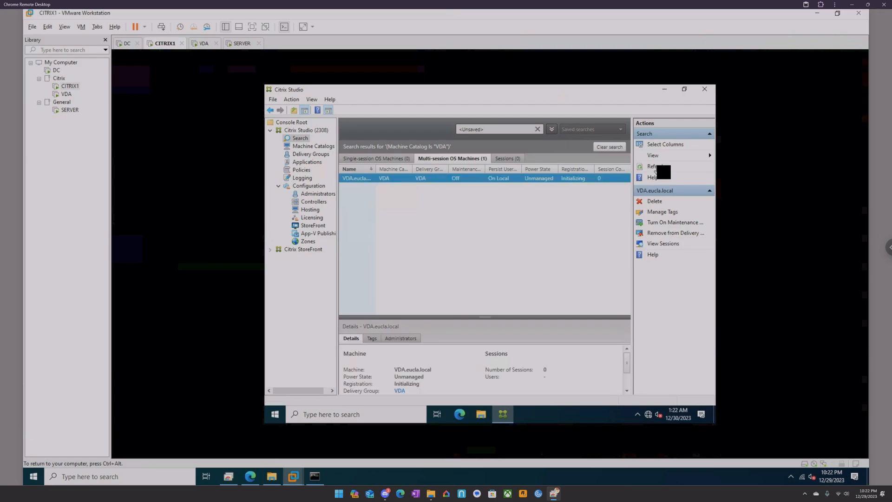
left_click(655, 167)
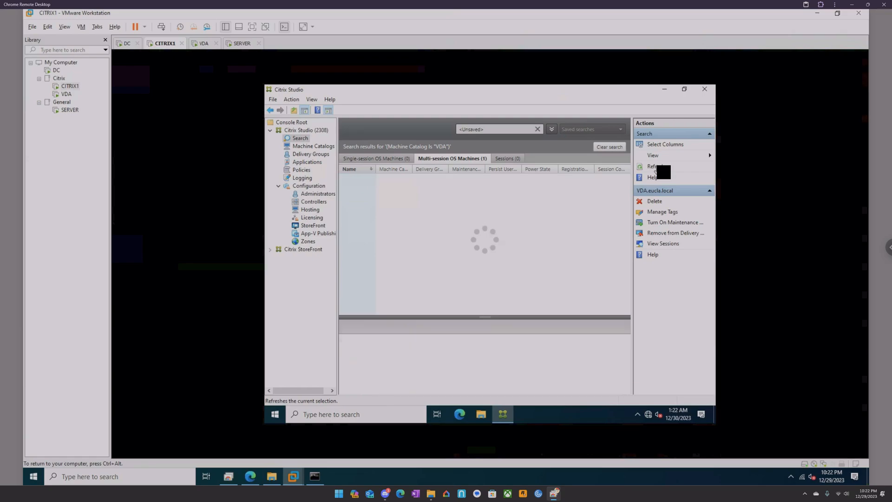
left_click(655, 167)
left_click(655, 167)
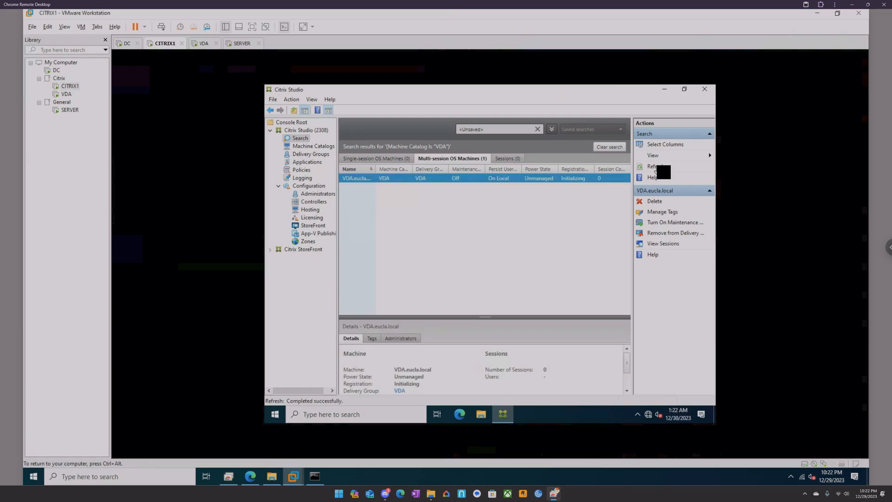
left_click(655, 167)
Launch Notepad from StoreFront and check the Win2022 share folder for the profile container disk images.
left_click(250, 476)
left_click(152, 179)
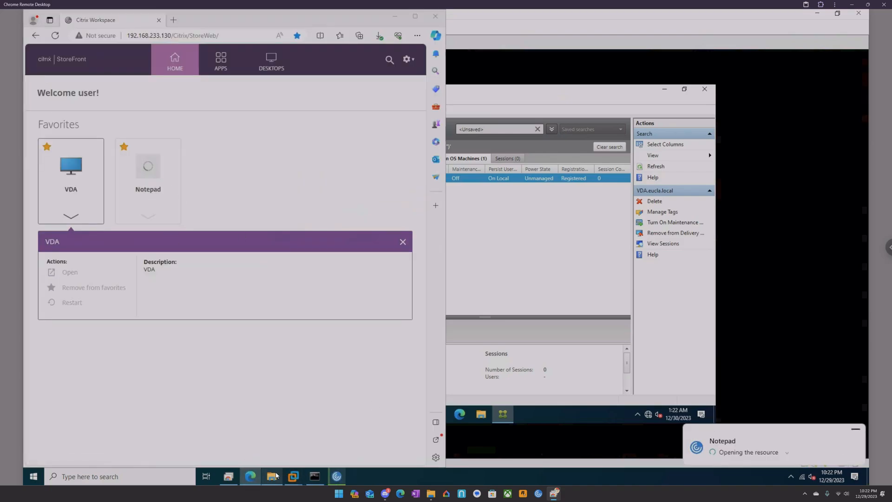
left_click(273, 477)
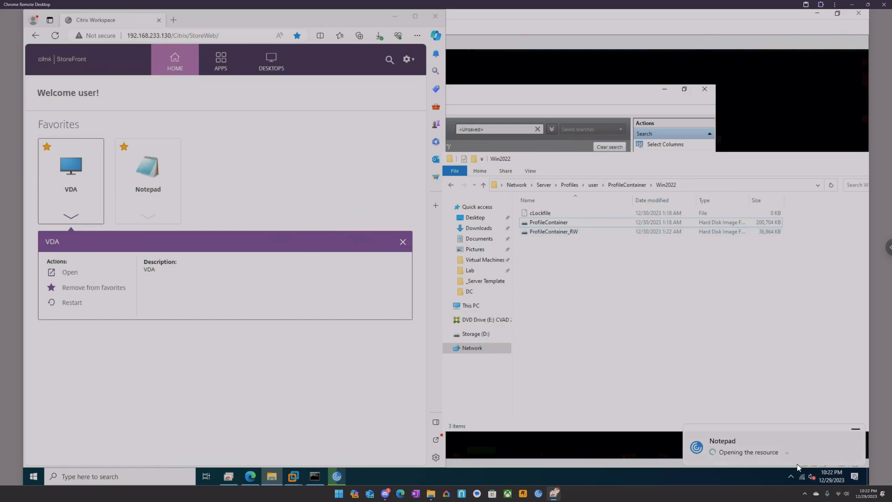
Enter random filler text in the published Notepad application and close it without saving.
left_click(786, 454)
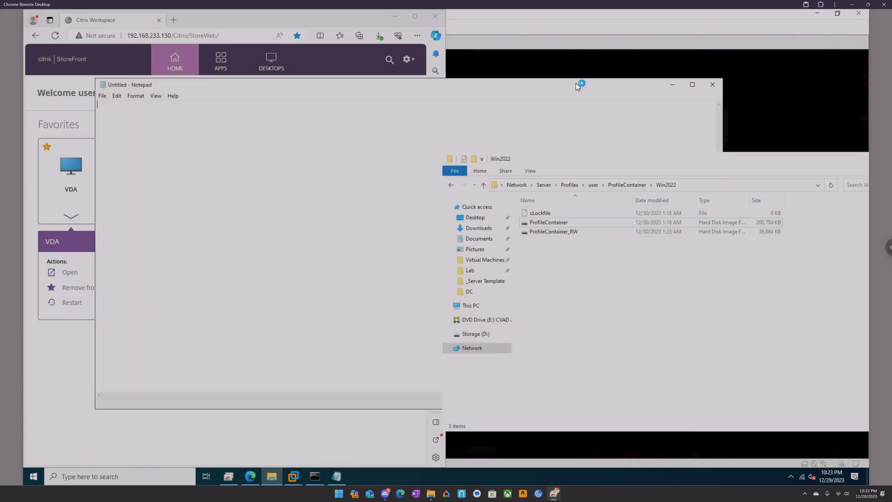
left_click(265, 150)
type("fgbhgfbgfd")
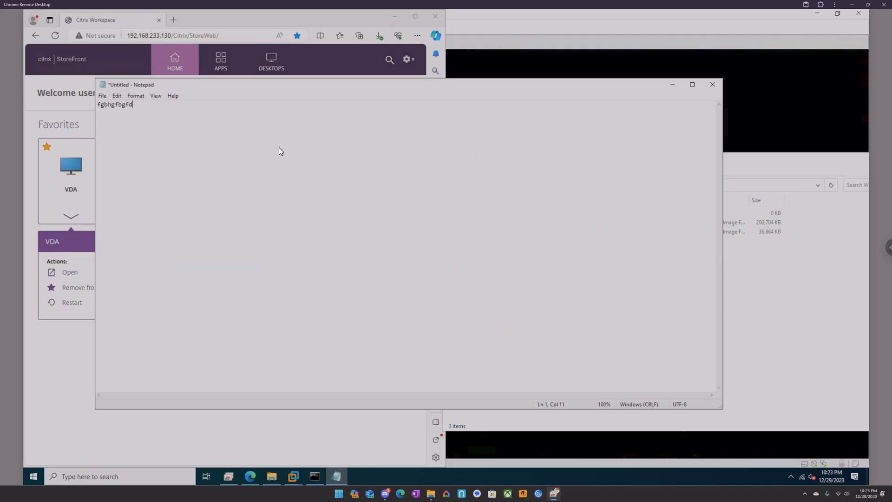
type("bdbfdbfgdbfgbgfbgfgfghfghhgghnghnhngnghgghnghnn")
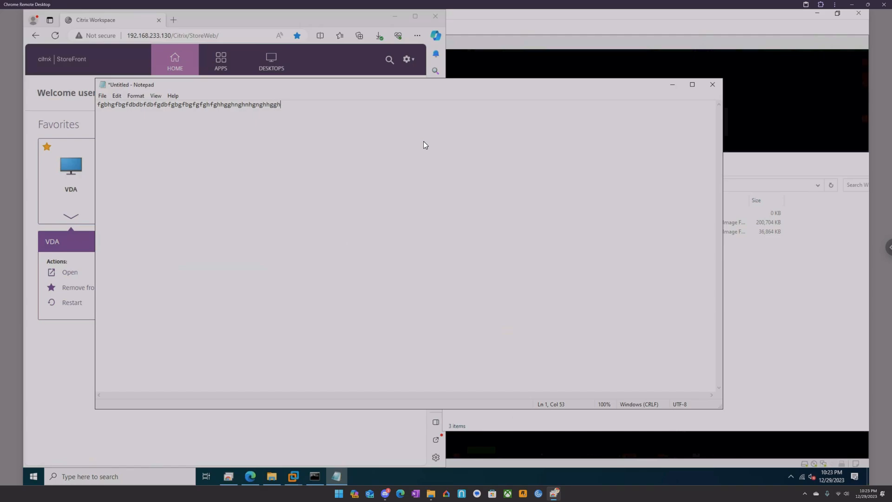
type("gdhngdndgh")
left_click(717, 84)
left_click(459, 244)
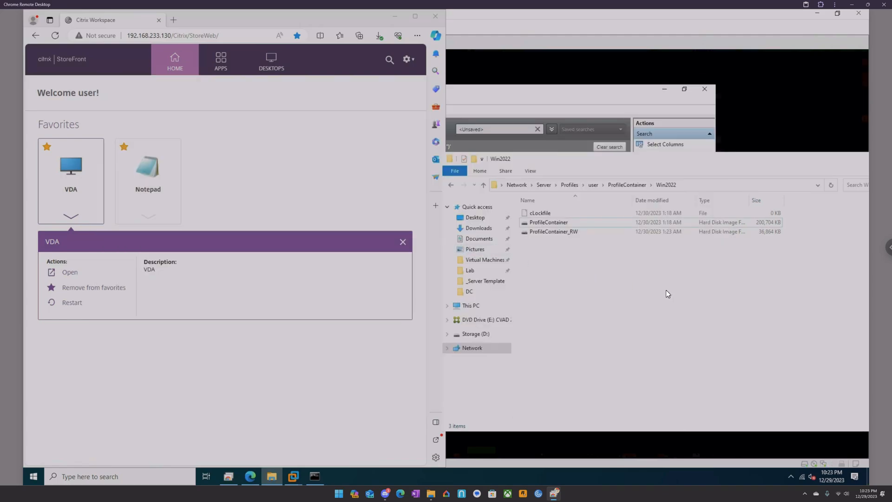
Check Citrix Workspace Connection Center for active sessions and inspect the ProfileContainer disk image in the Win2022 share folder.
left_click(790, 477)
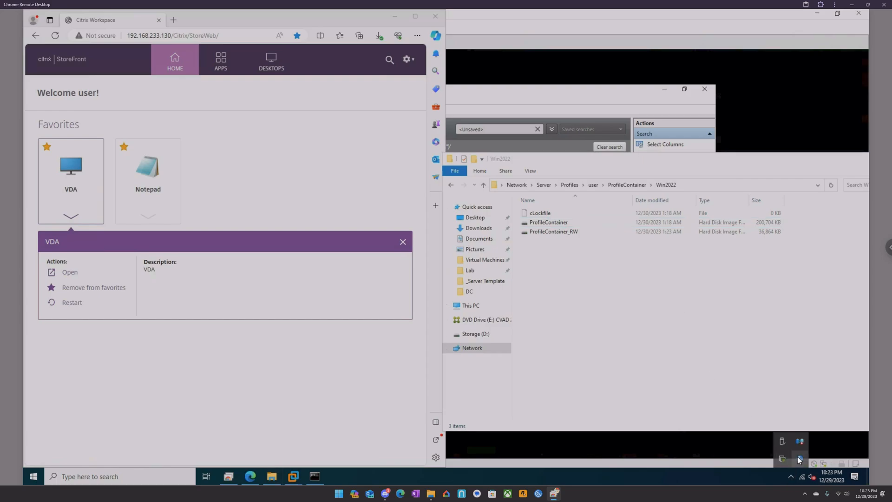
right_click(799, 459)
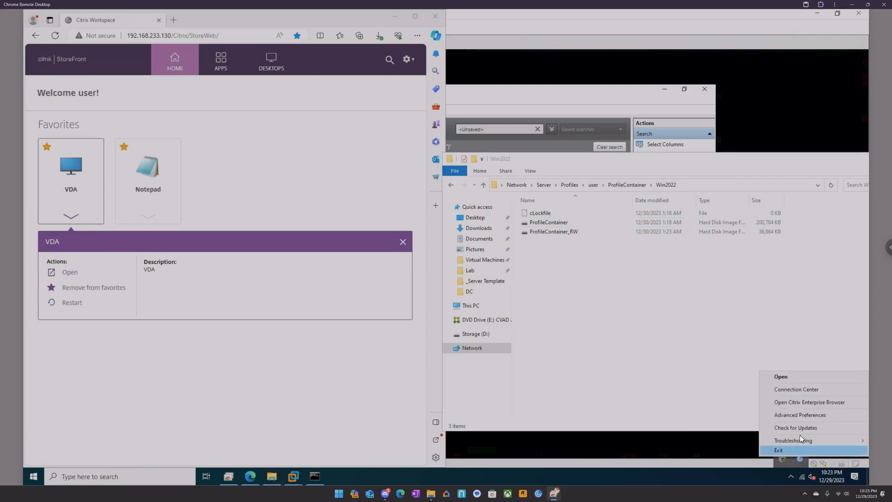
left_click(796, 390)
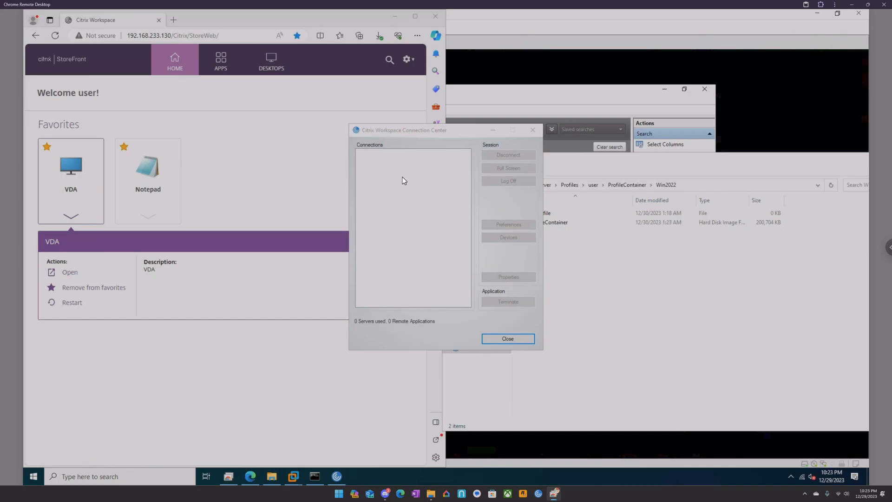
left_click(664, 272)
left_click(525, 223)
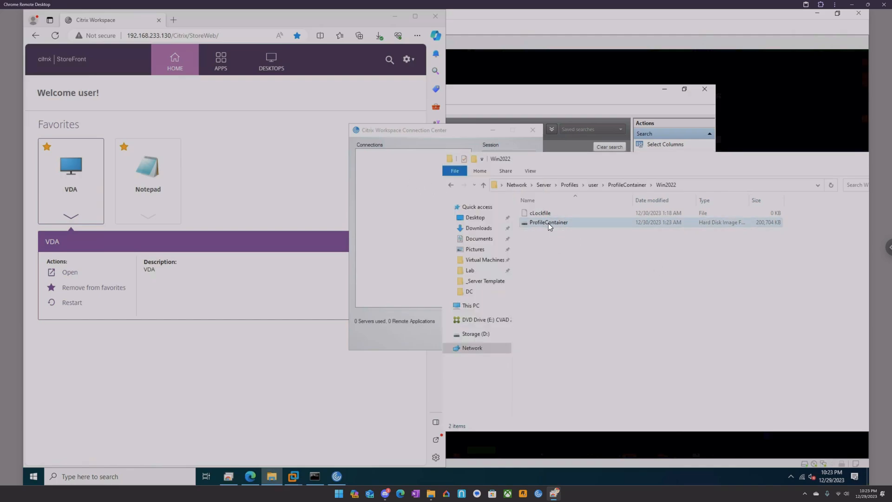